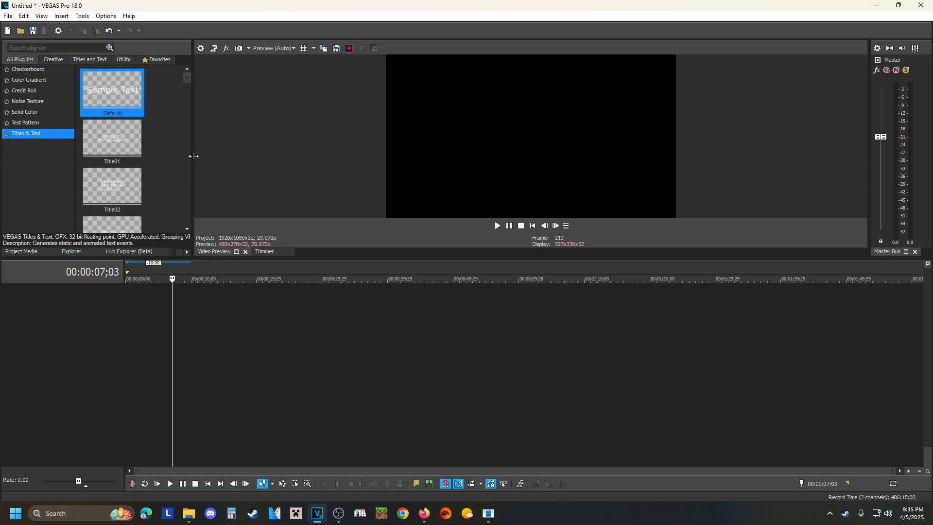
left_click_drag(194, 156, 628, 143)
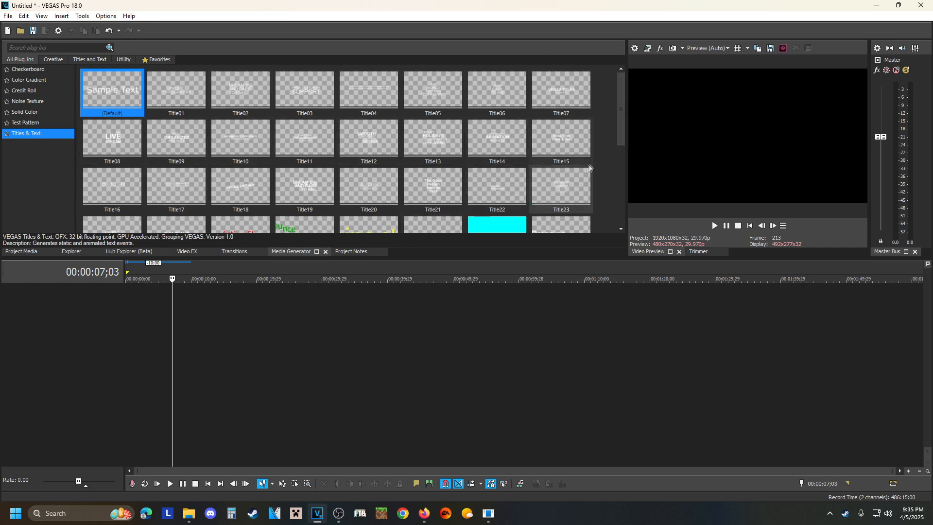
left_click_drag(620, 162, 187, 154)
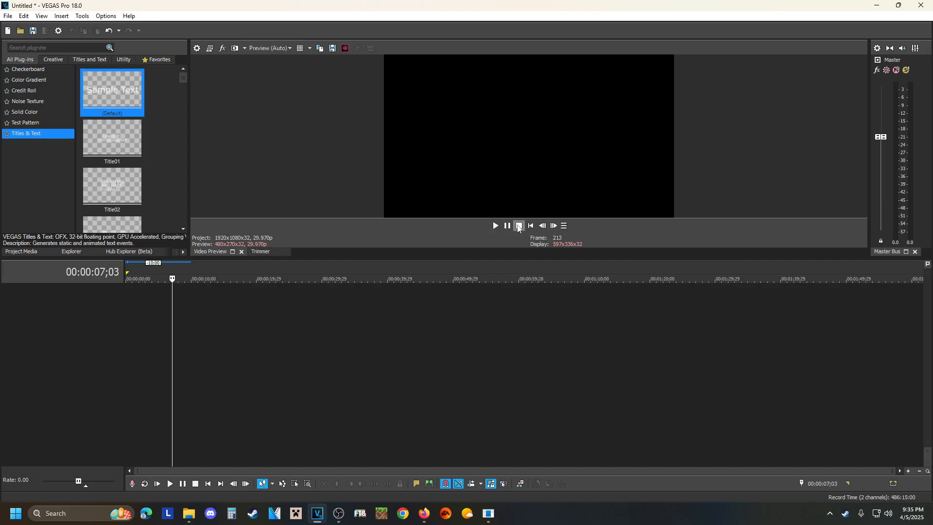
left_click(564, 226)
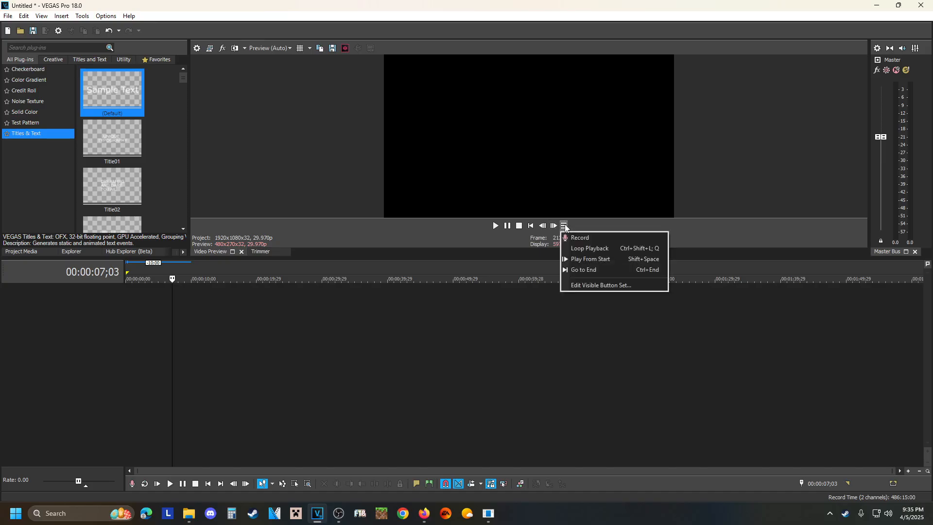
left_click(324, 137)
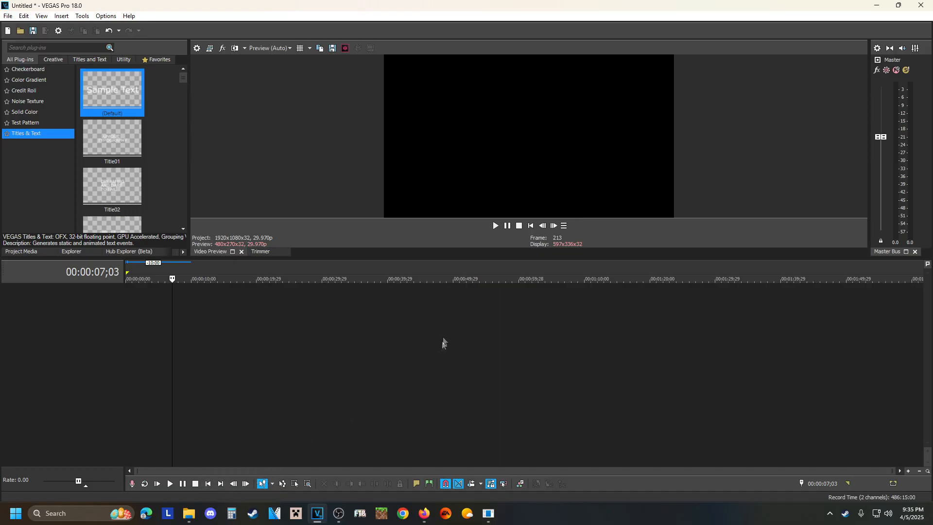
key("ctrl+Home")
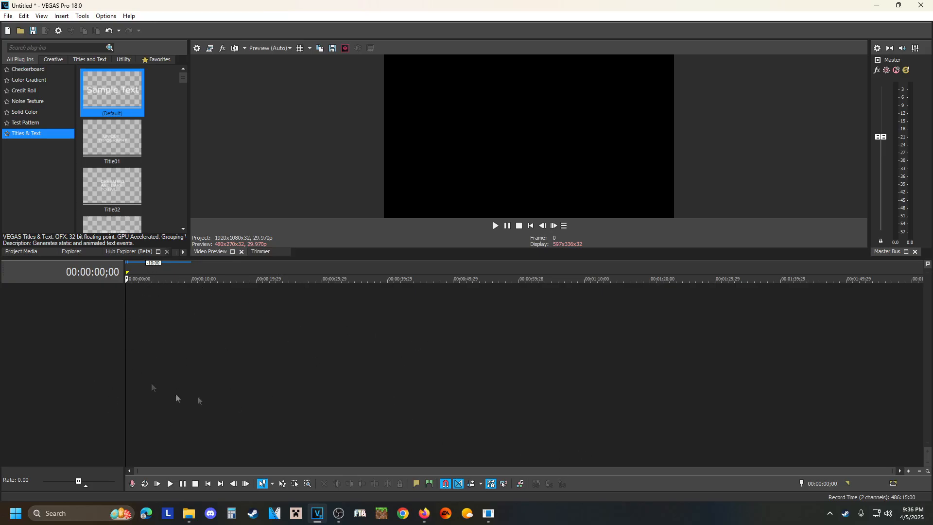
left_click(293, 339)
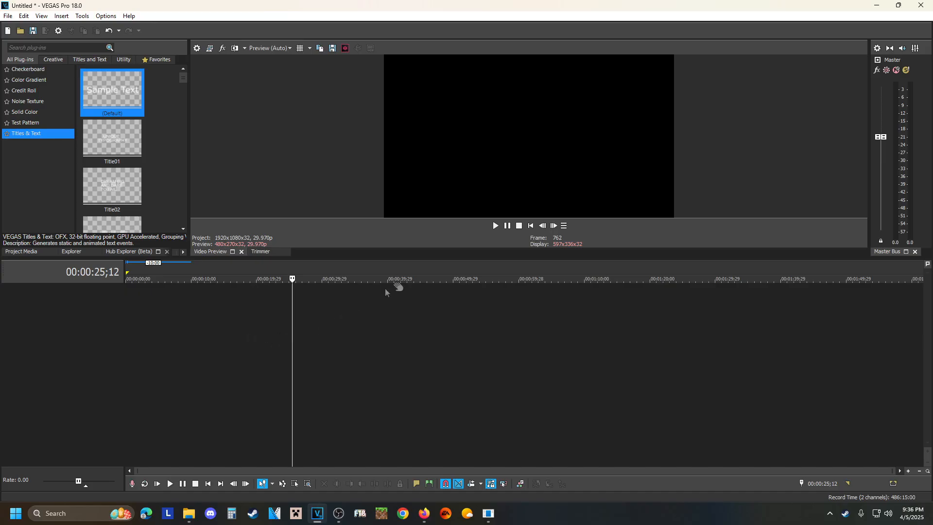
left_click(530, 227)
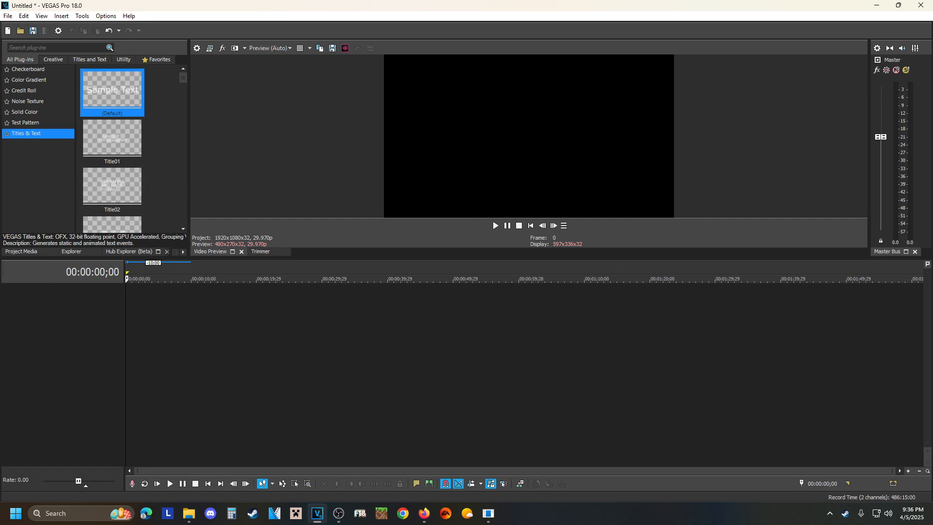
left_click_drag(896, 396, 131, 342)
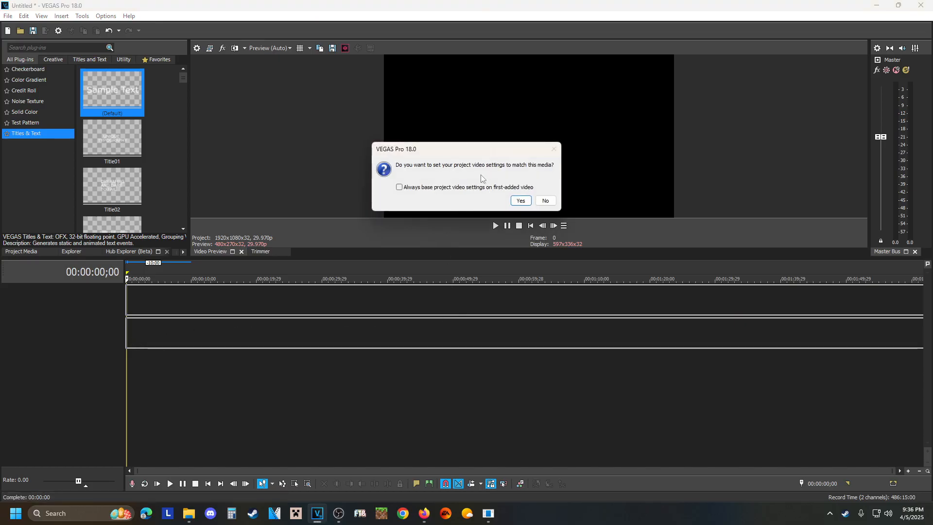
left_click(524, 202)
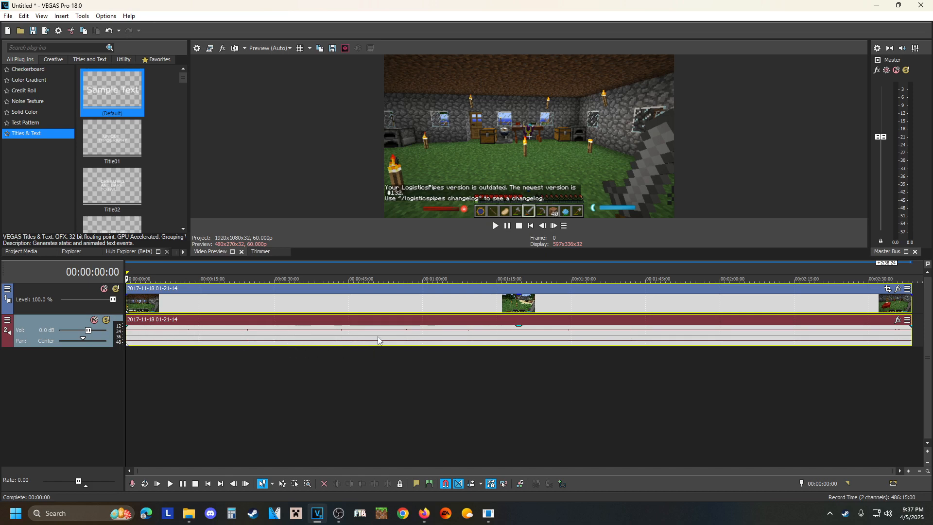
Normalize the clip's audio event and lower its gain all the way down.
right_click(322, 338)
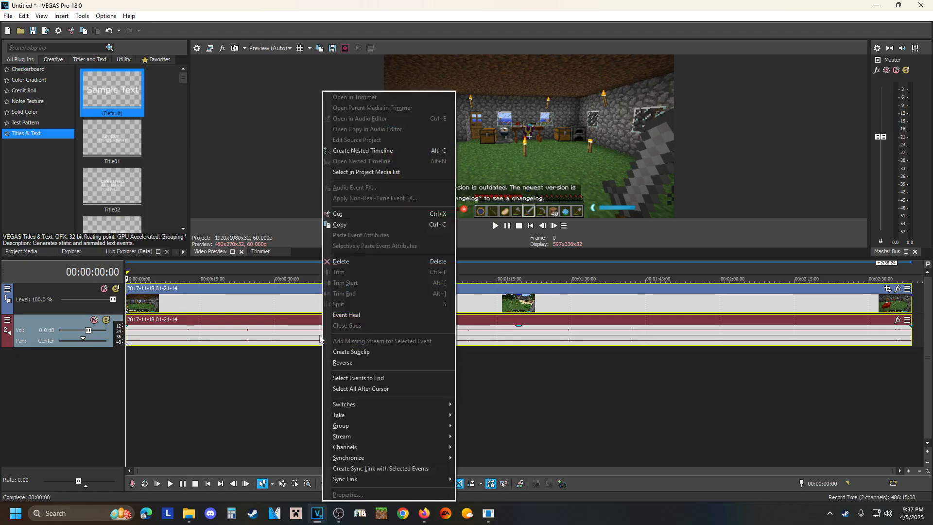
left_click(276, 335)
left_click(274, 335)
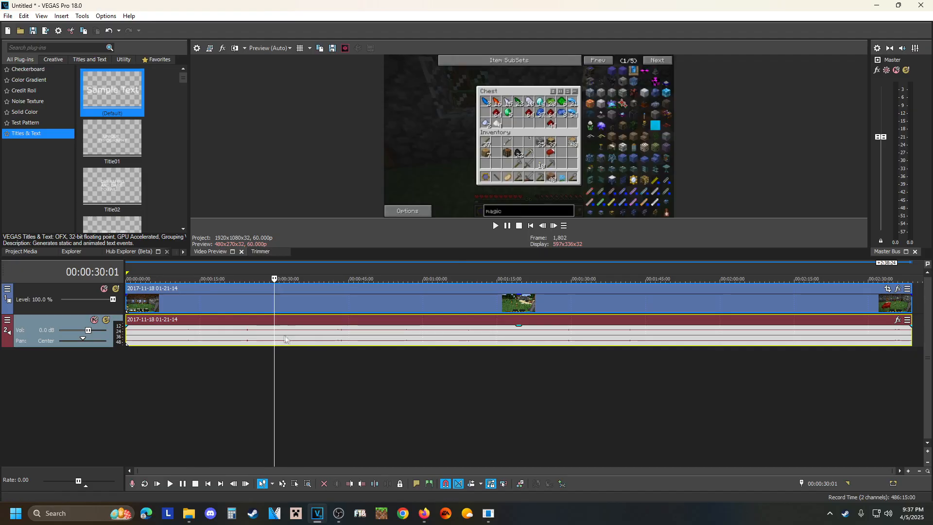
right_click(278, 336)
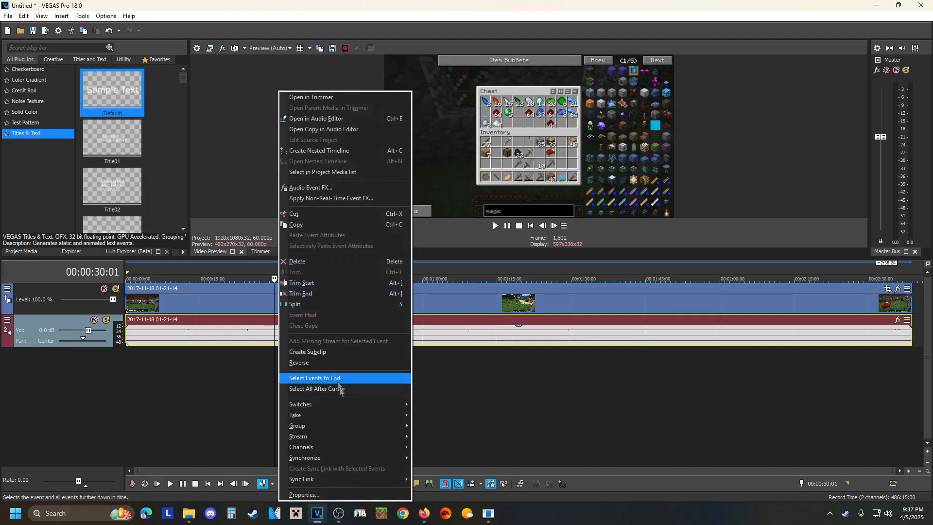
left_click(315, 495)
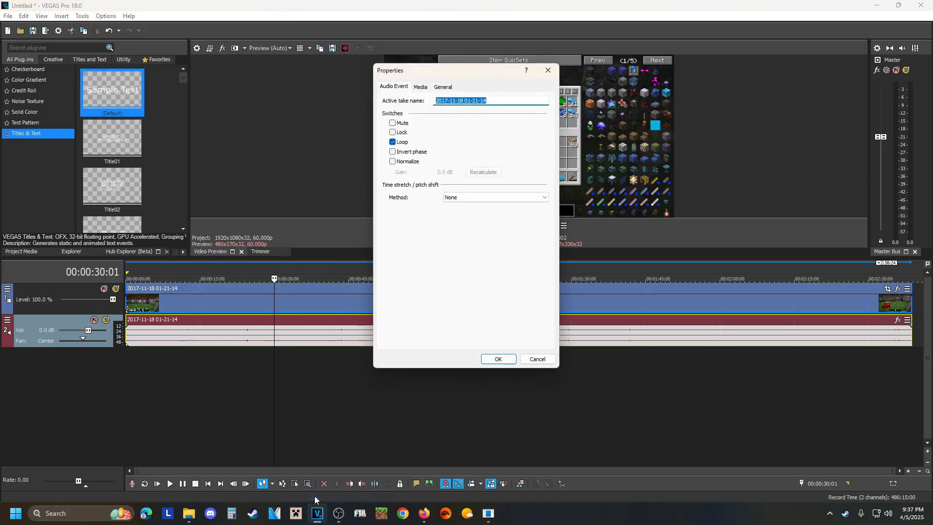
left_click(393, 161)
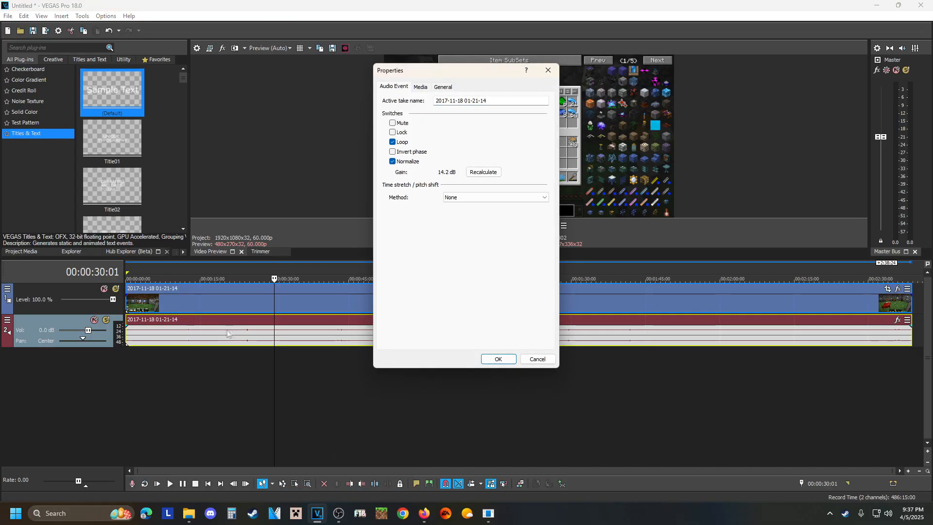
left_click(493, 359)
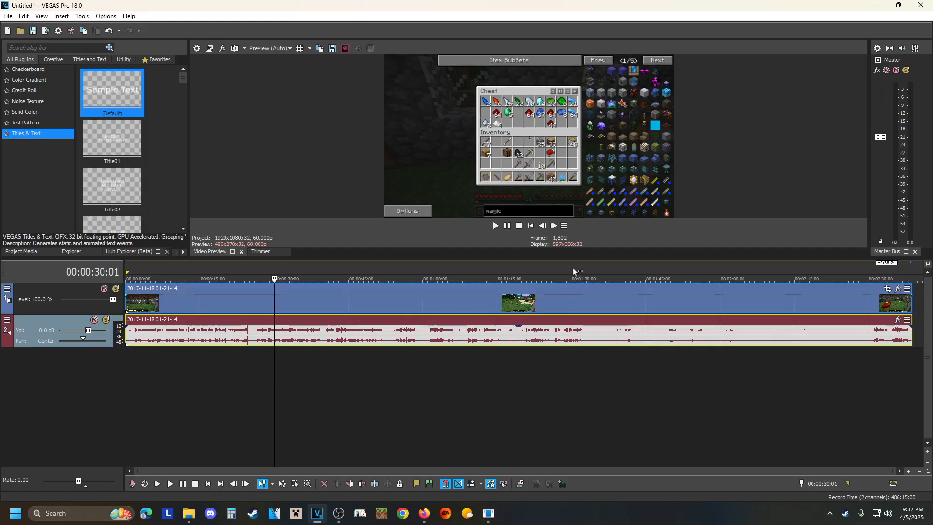
left_click_drag(519, 325, 529, 353)
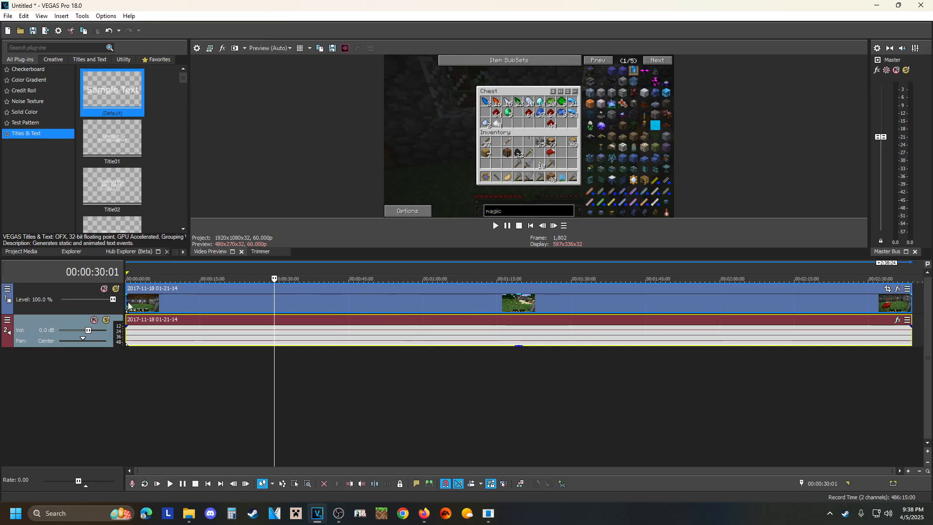
Play the clip from its beginning, pause at 00:00:19:25 and split it there.
left_click(531, 226)
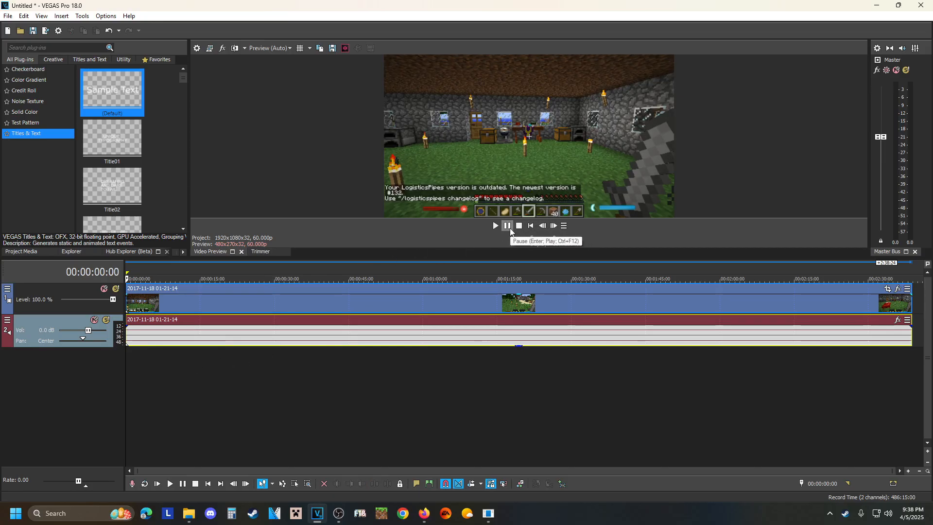
left_click(492, 226)
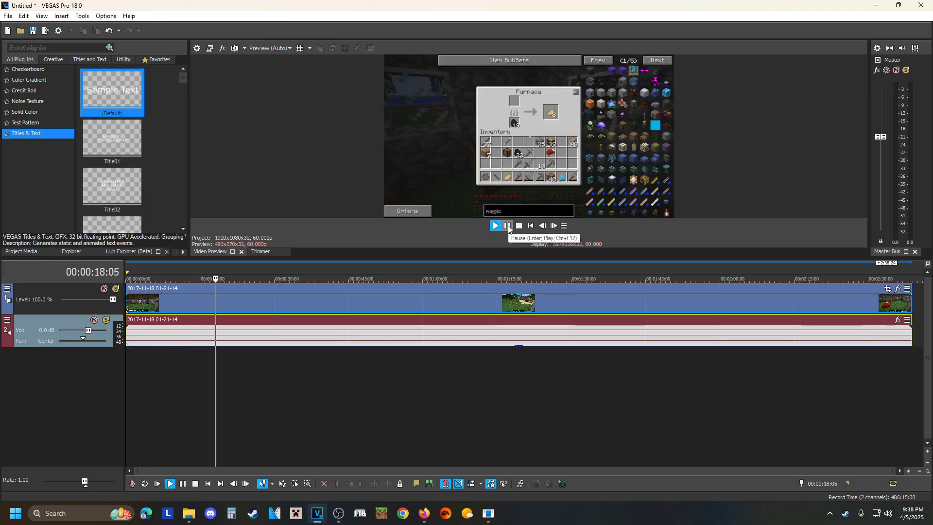
left_click(508, 225)
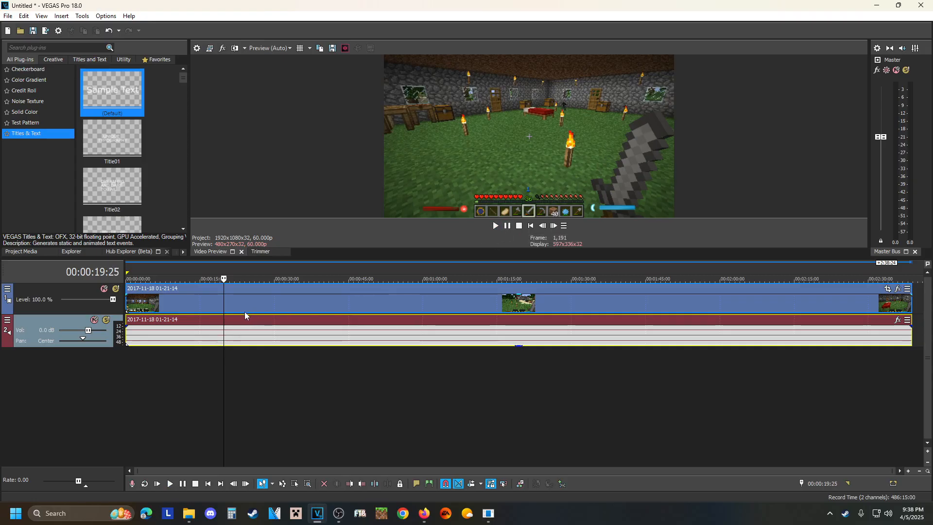
key("s")
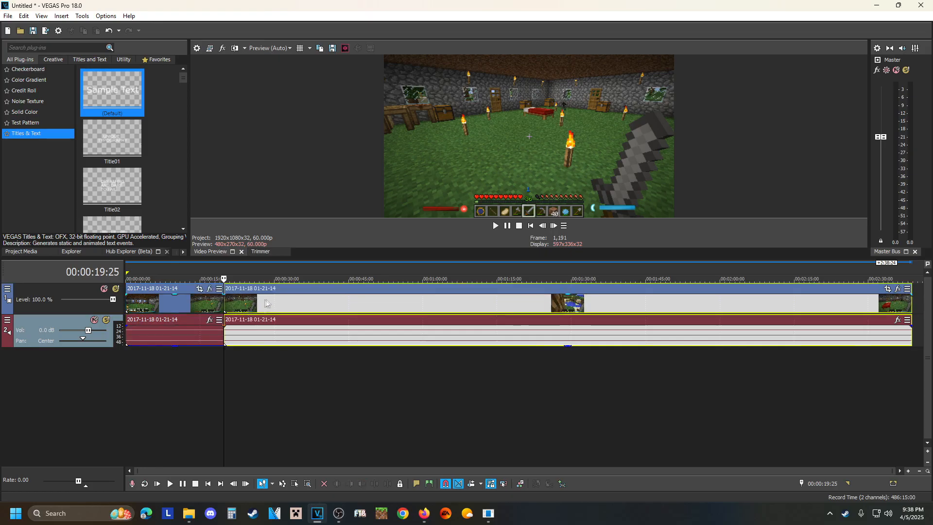
Move the second segment about 5 seconds away from the first and return it flush against the first.
left_click_drag(265, 303, 291, 303)
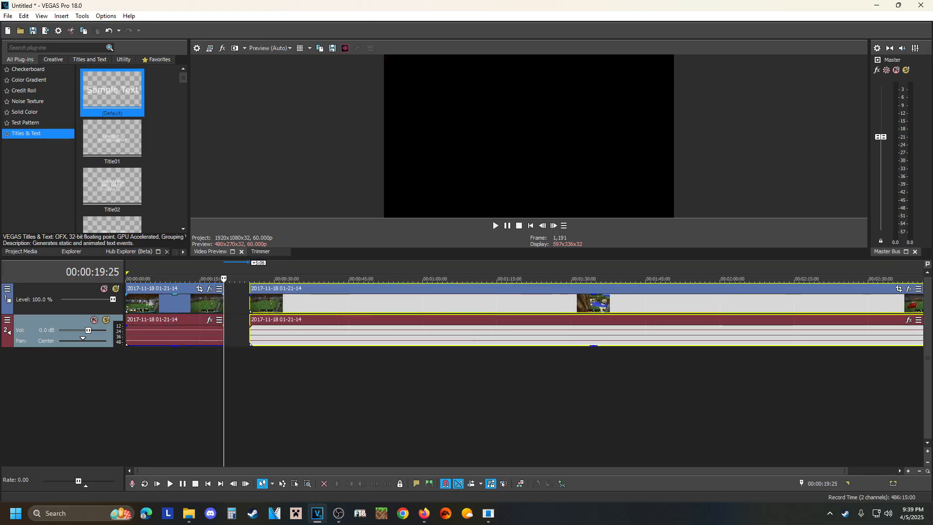
left_click(144, 304)
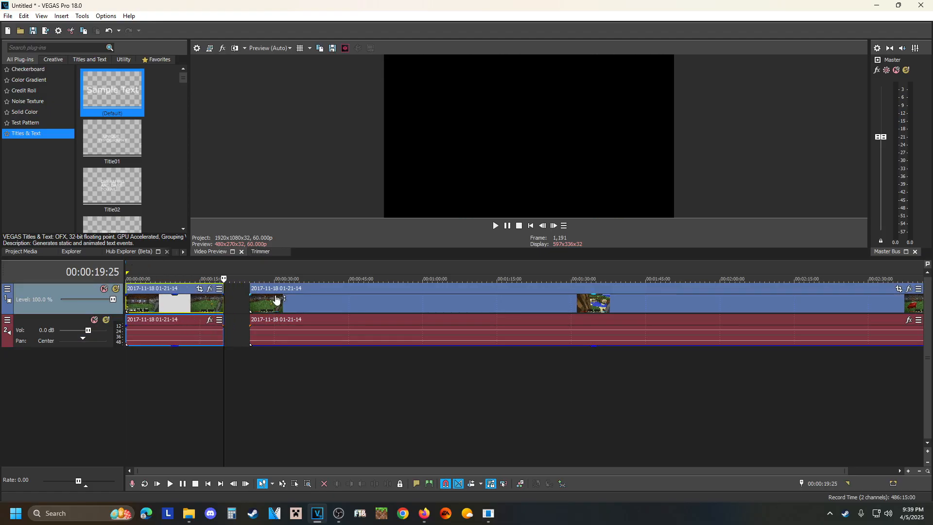
left_click(276, 300)
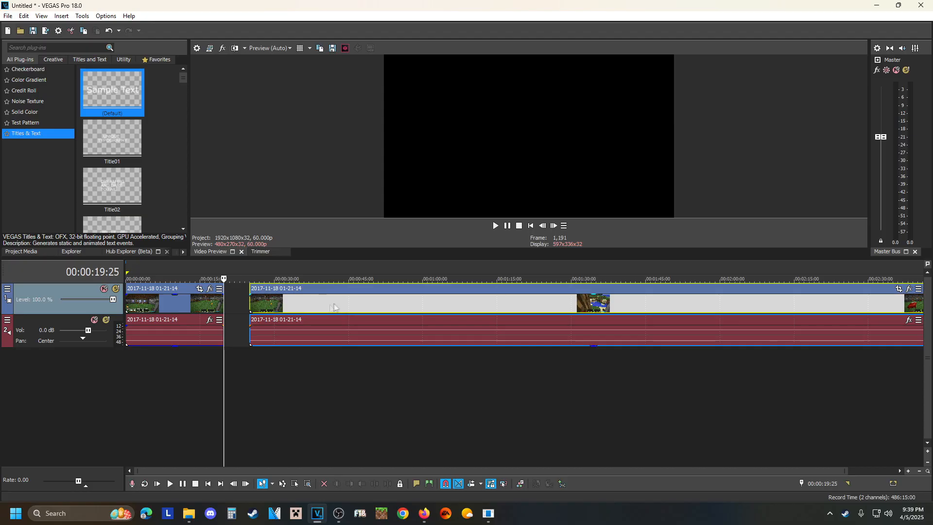
left_click_drag(363, 306, 338, 310)
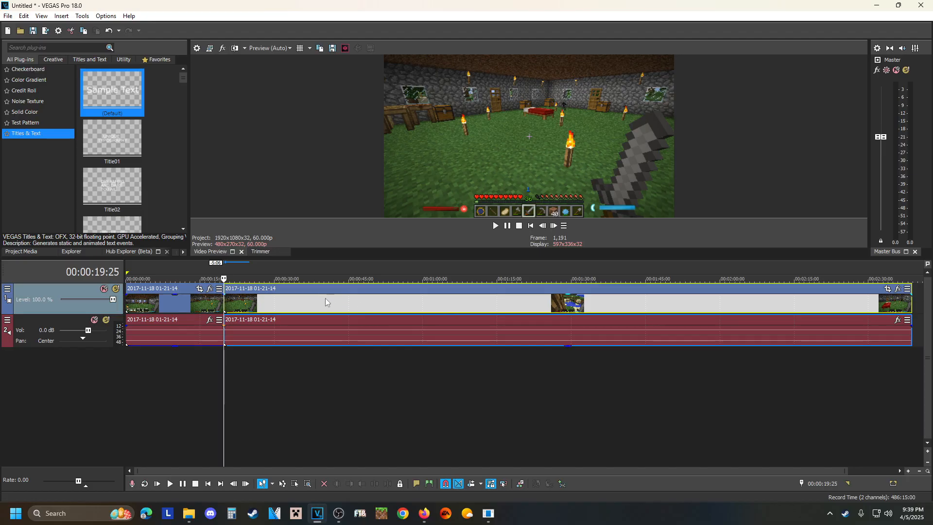
Split the second segment at 00:00:59:29, delete the middle piece and close the gap with the remaining segment.
left_click(421, 299)
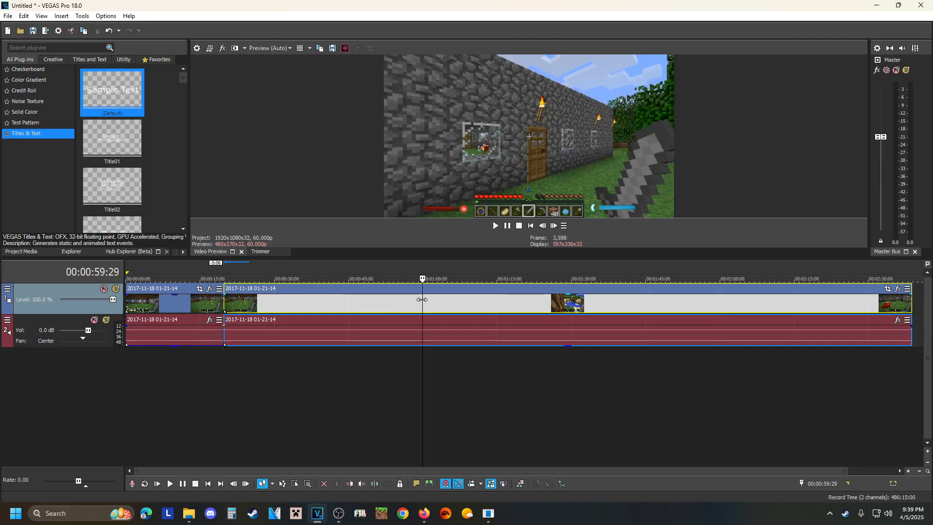
key("s")
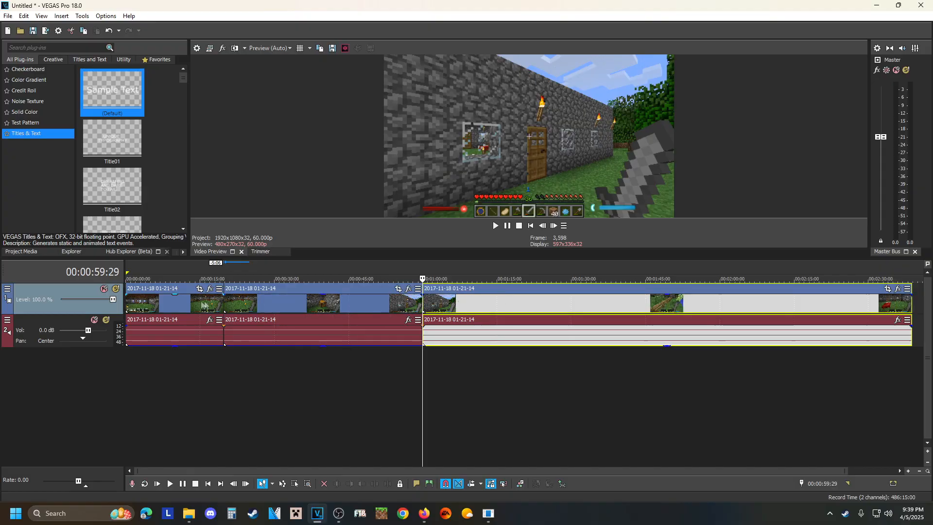
left_click(319, 302)
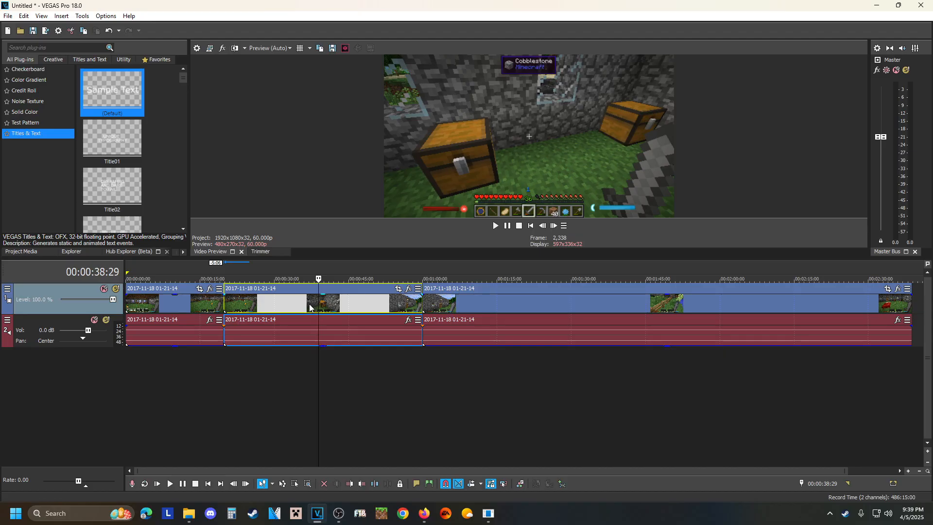
key("Delete")
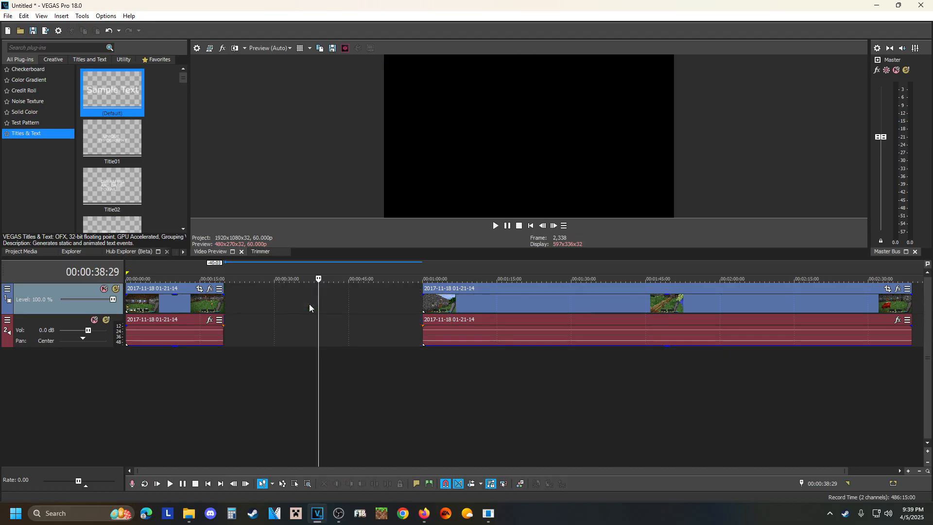
left_click_drag(459, 305, 272, 307)
Play back the cut between the two segments, starting from 00:00:17:14, and pause after it.
left_click(213, 301)
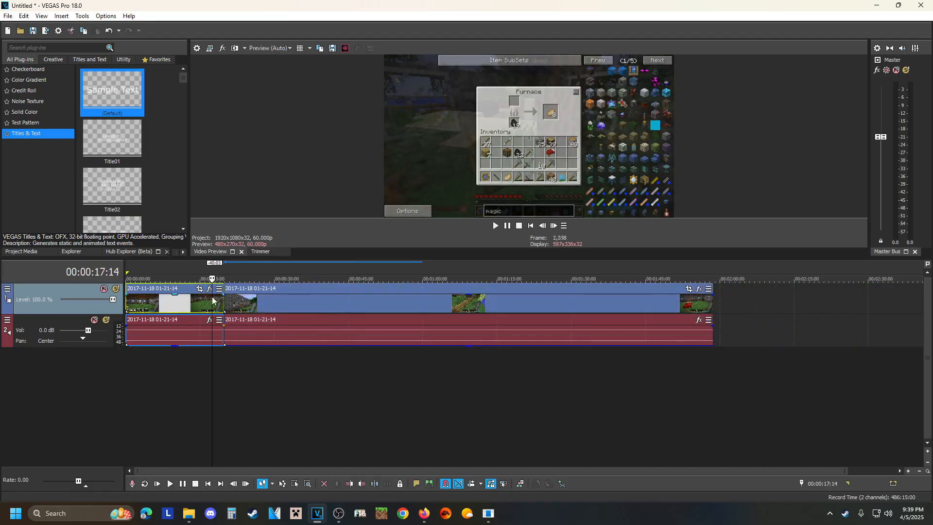
left_click(495, 225)
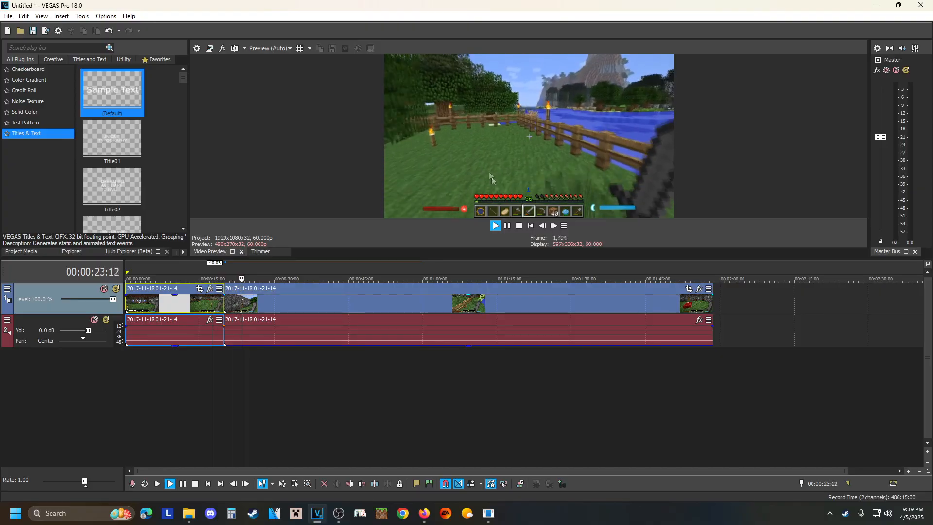
left_click(508, 226)
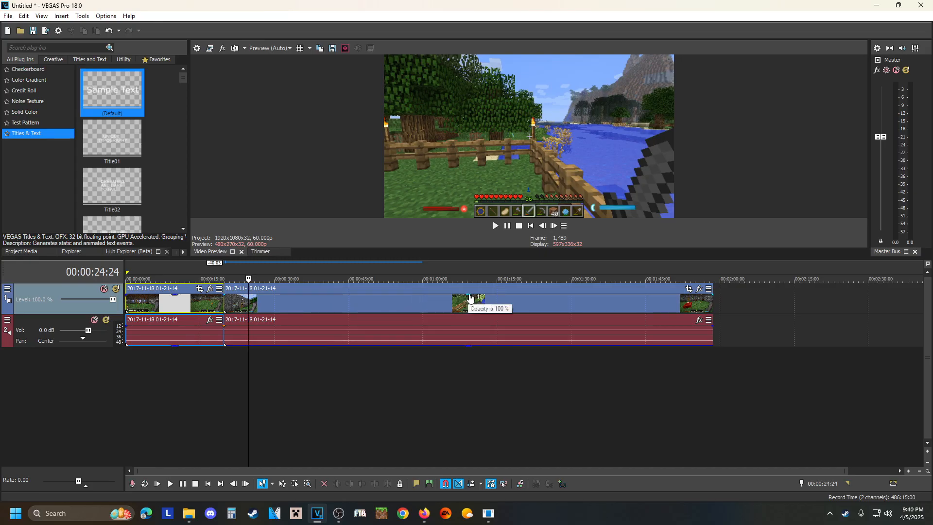
scroll(471, 300, "up", 3)
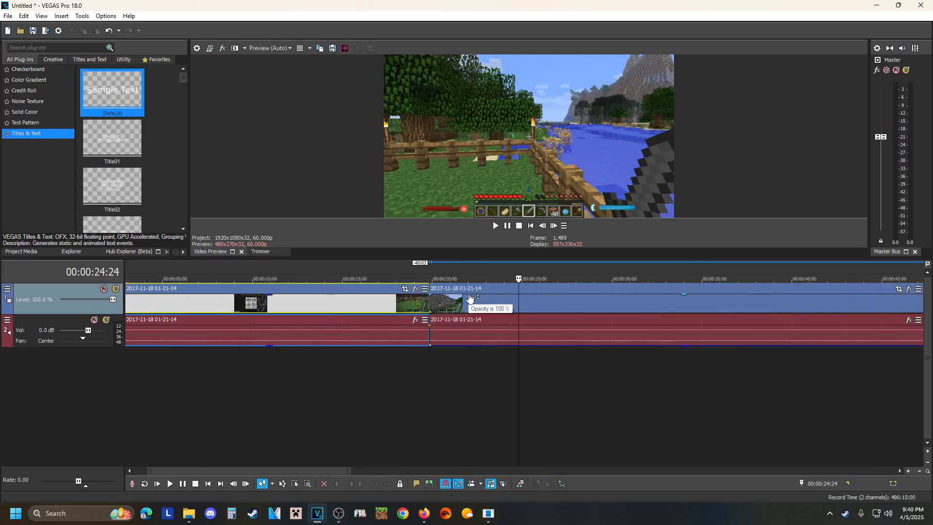
left_click_drag(685, 299, 697, 284)
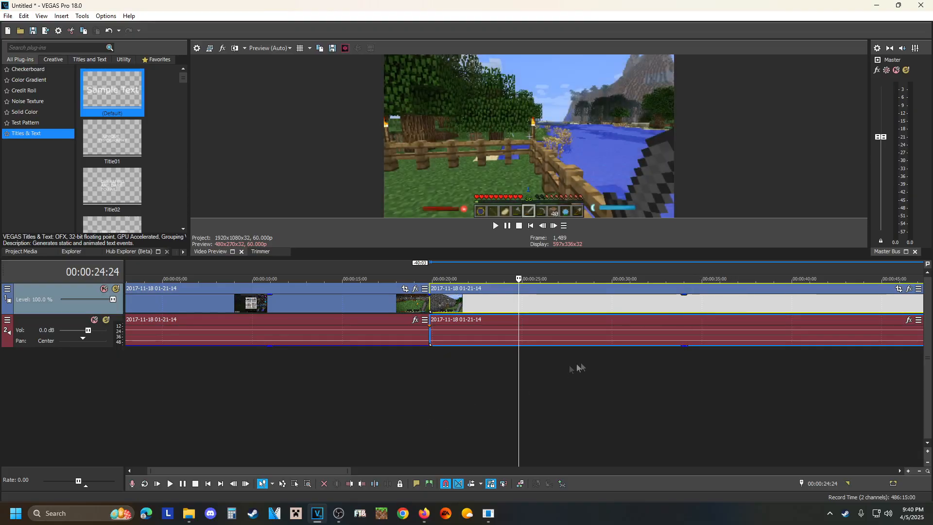
scroll(570, 348, "down", 3)
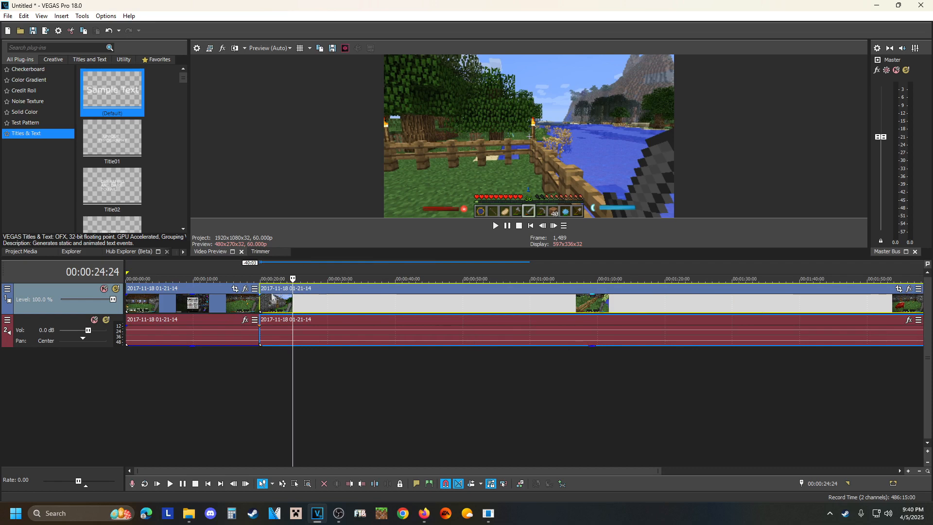
scroll(260, 300, "up", 3)
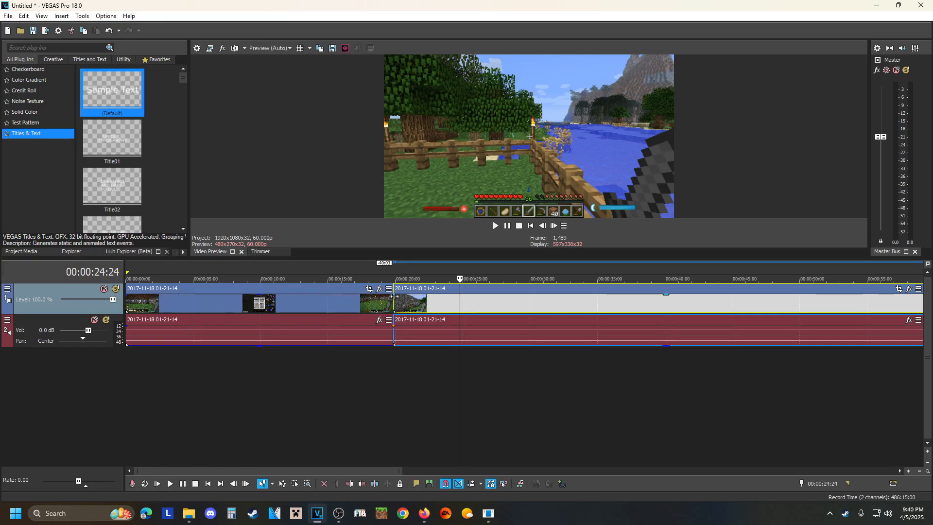
Add a fade-in of about half a second to the second video segment and a fade-out of about 20 frames to the first.
scroll(393, 295, "up", 4)
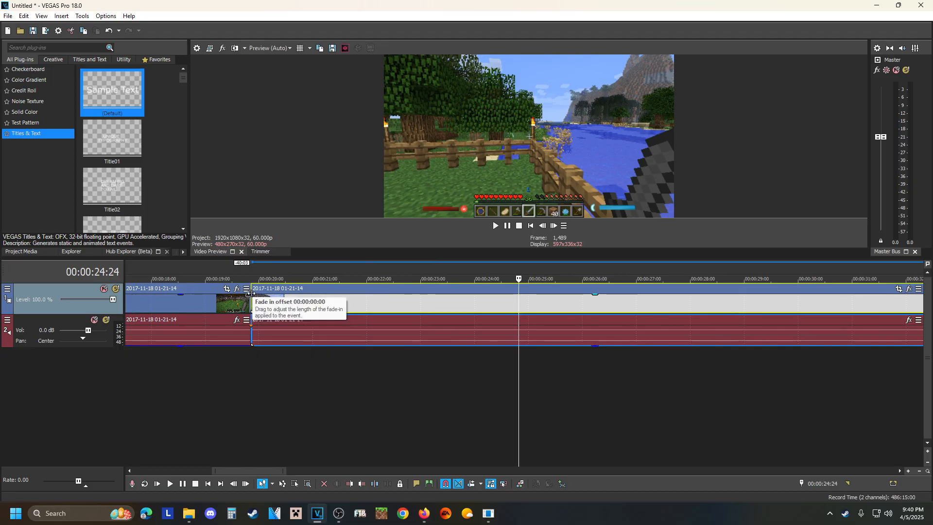
left_click_drag(250, 293, 280, 294)
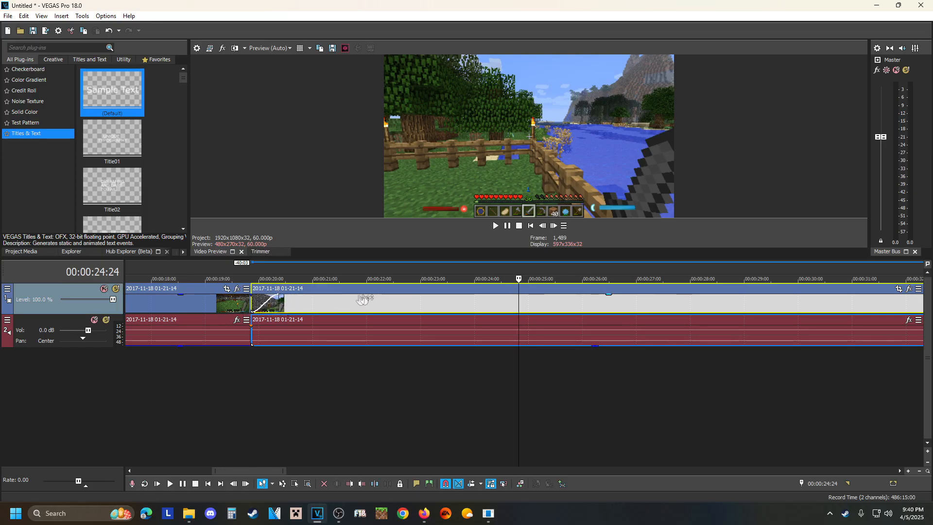
scroll(429, 340, "down", 2)
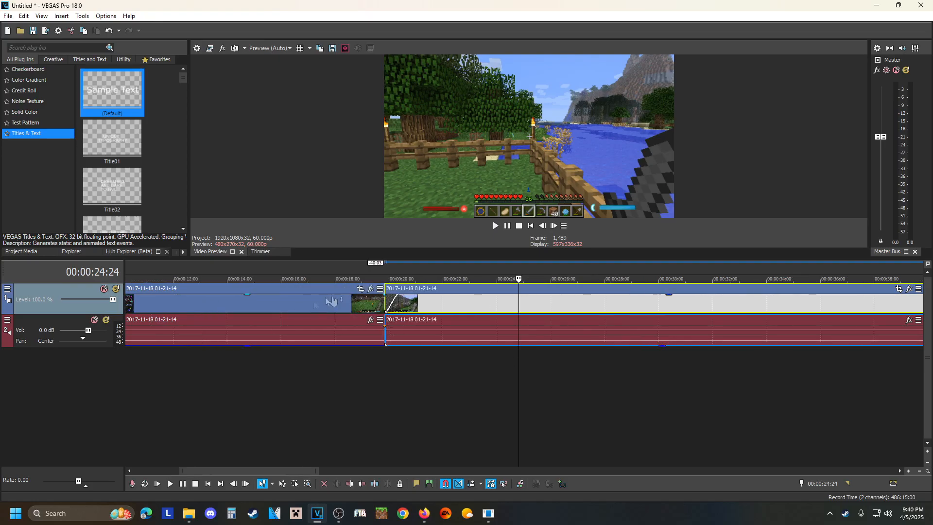
left_click(343, 306)
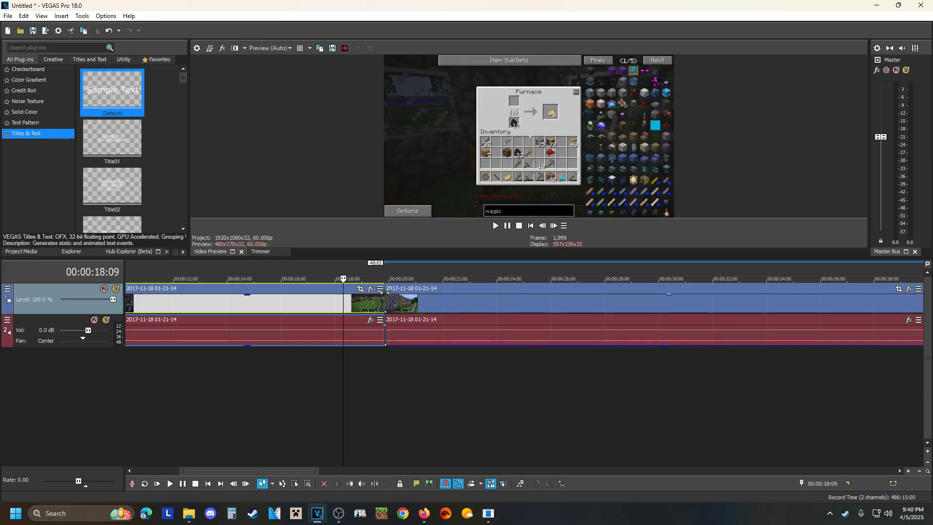
left_click_drag(384, 294, 364, 300)
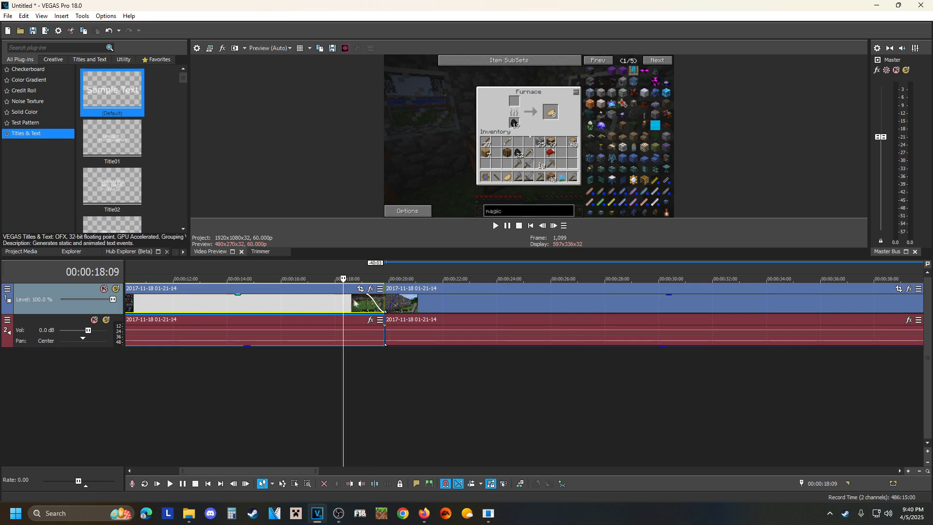
Play back the video fades between the two segments, starting from 00:00:19:04, and pause after them.
left_click(368, 298)
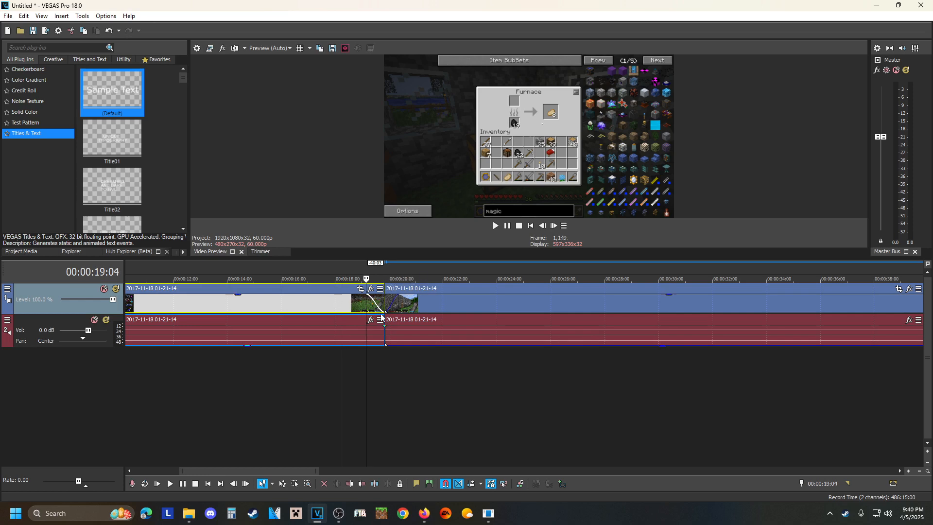
scroll(380, 315, "up", 3)
scroll(381, 315, "up", 3)
left_click(505, 309)
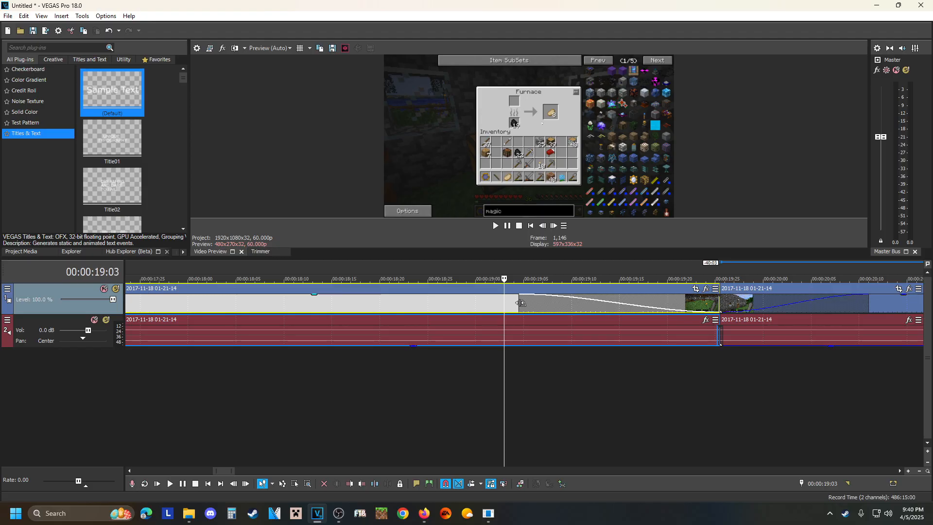
left_click(518, 302)
scroll(508, 306, "down", 6)
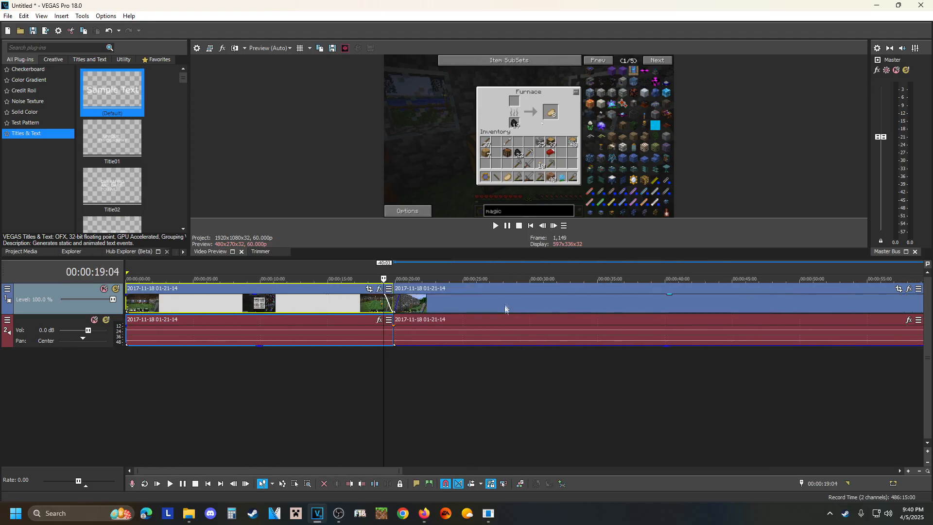
left_click(508, 227)
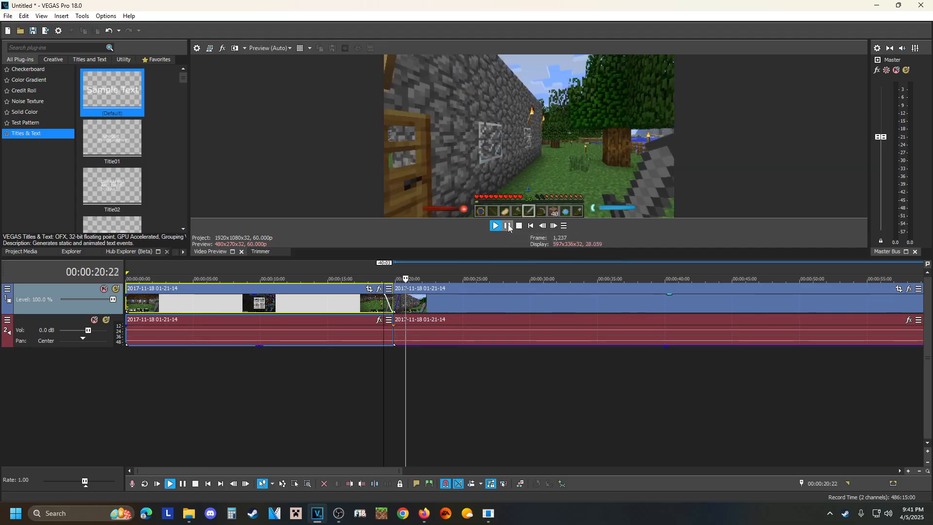
left_click(508, 228)
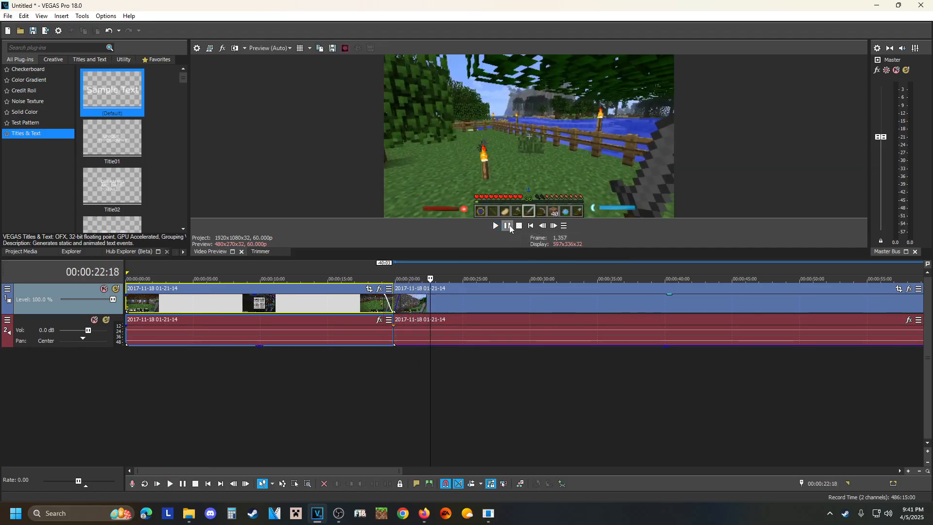
Raise the first audio segment's gain to the maximum and add a fade-out of about 0.8 seconds at its end.
left_click(390, 324)
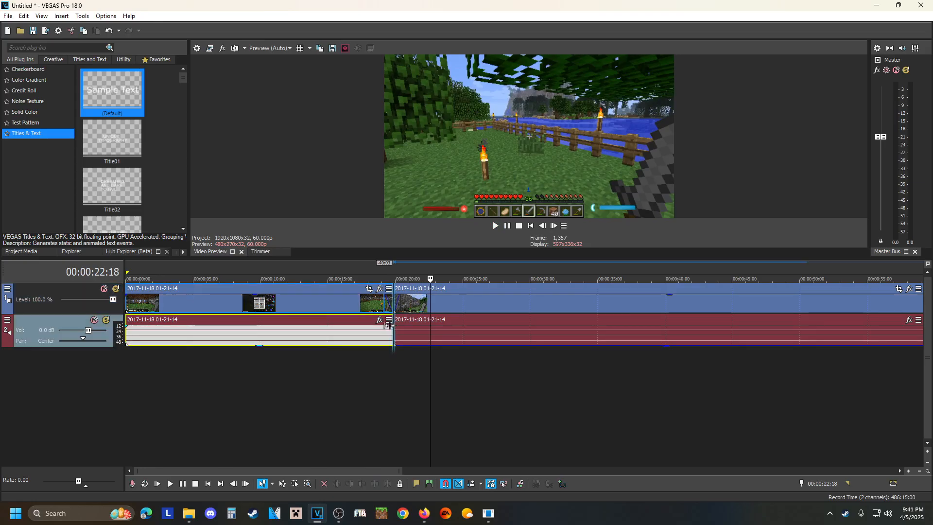
left_click(385, 334)
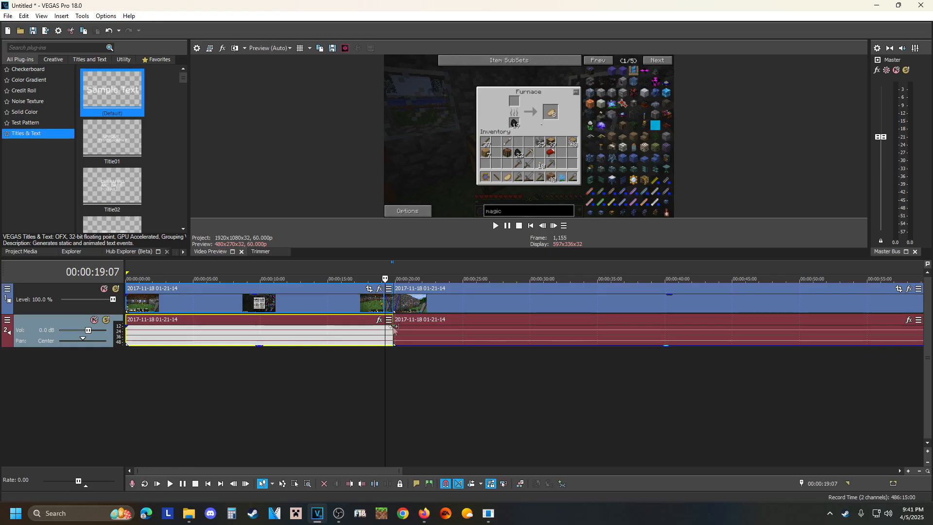
scroll(394, 329, "up", 3)
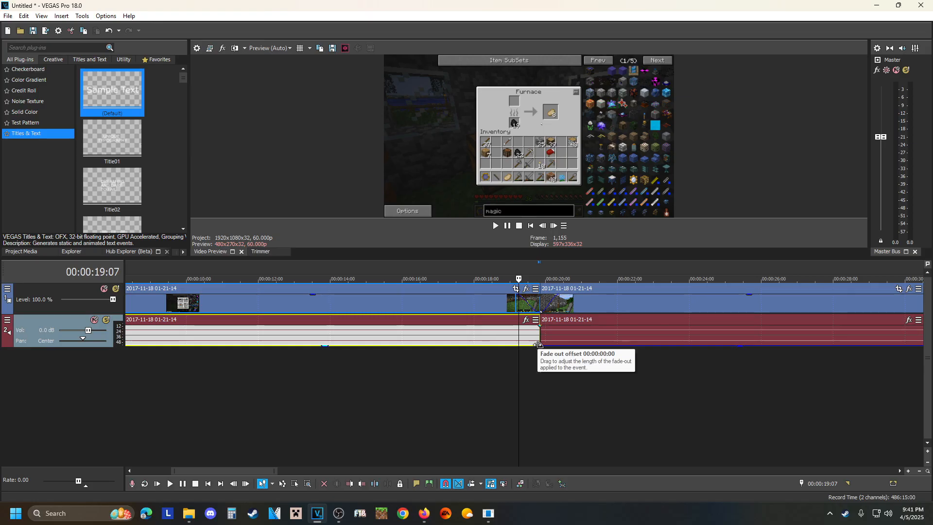
left_click_drag(329, 347, 331, 327)
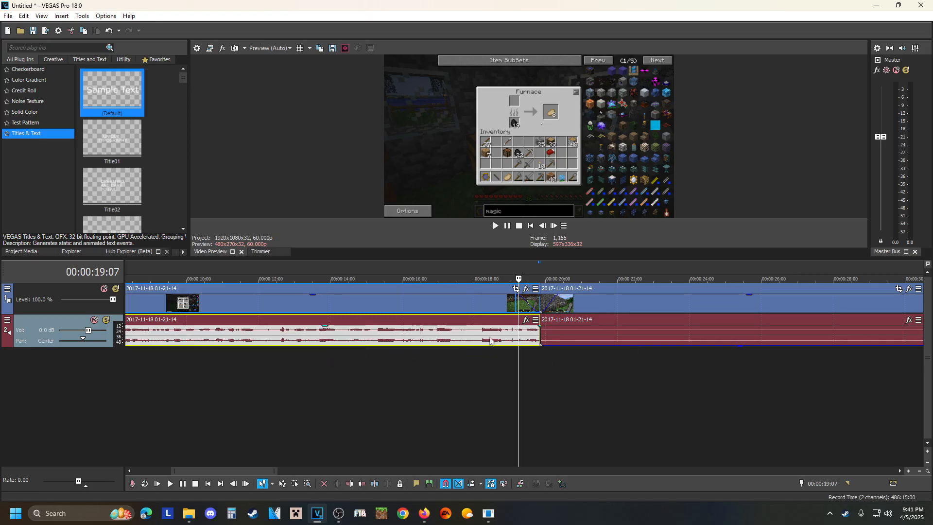
left_click_drag(539, 323, 510, 333)
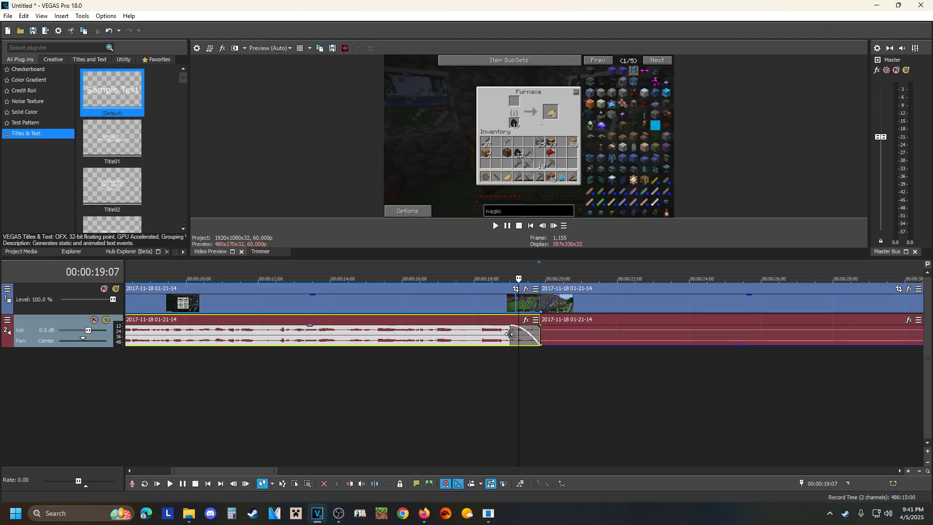
Remove the first audio segment's fade-out and lower its gain back to the minimum.
left_click_drag(510, 334, 540, 330)
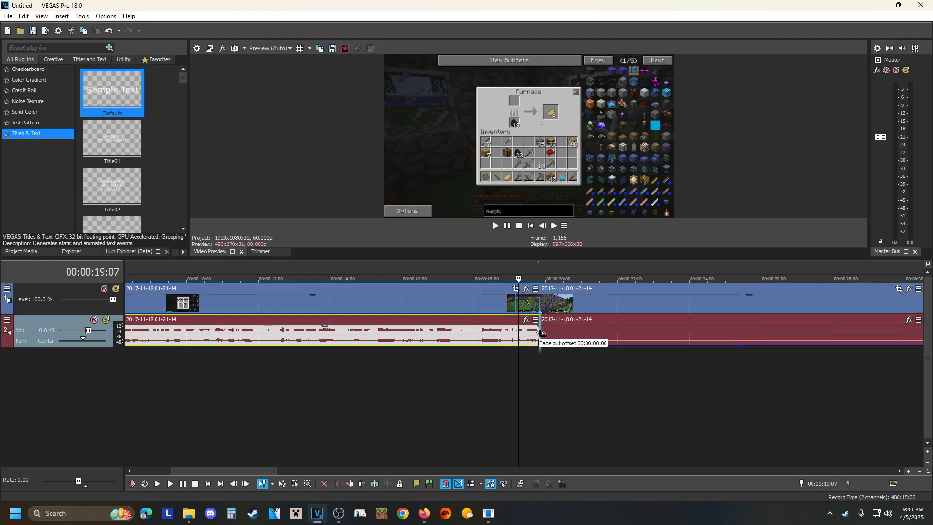
right_click(396, 340)
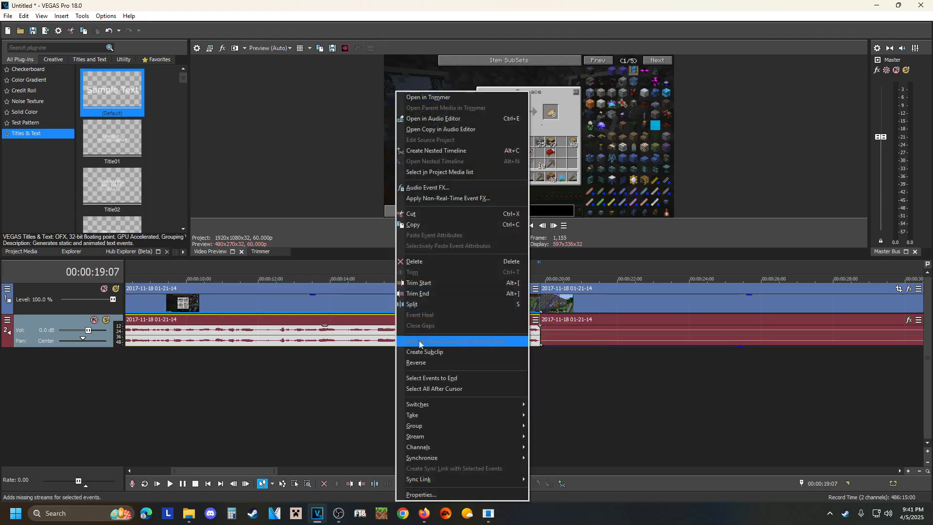
left_click(322, 366)
left_click(325, 329)
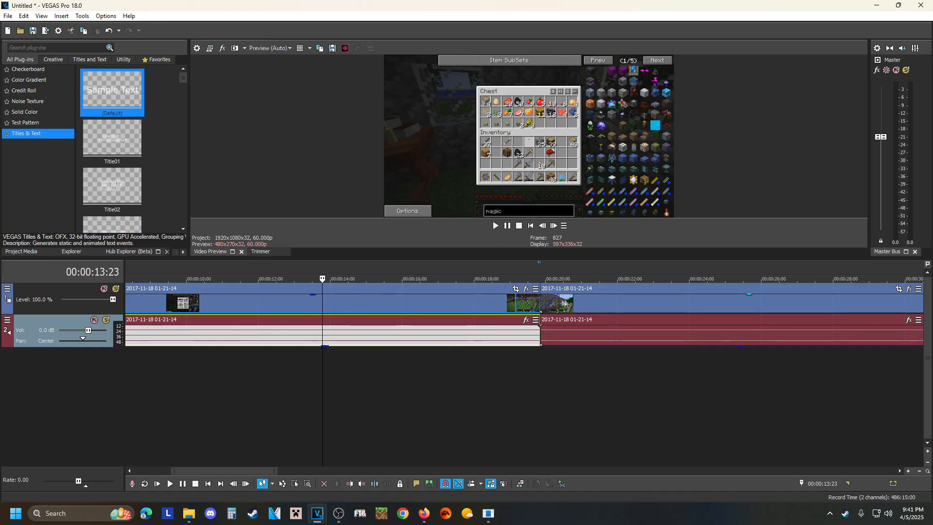
Replay the end of the first segment and the start of the second, pausing at 00:00:21:18.
scroll(462, 311, "down", 10)
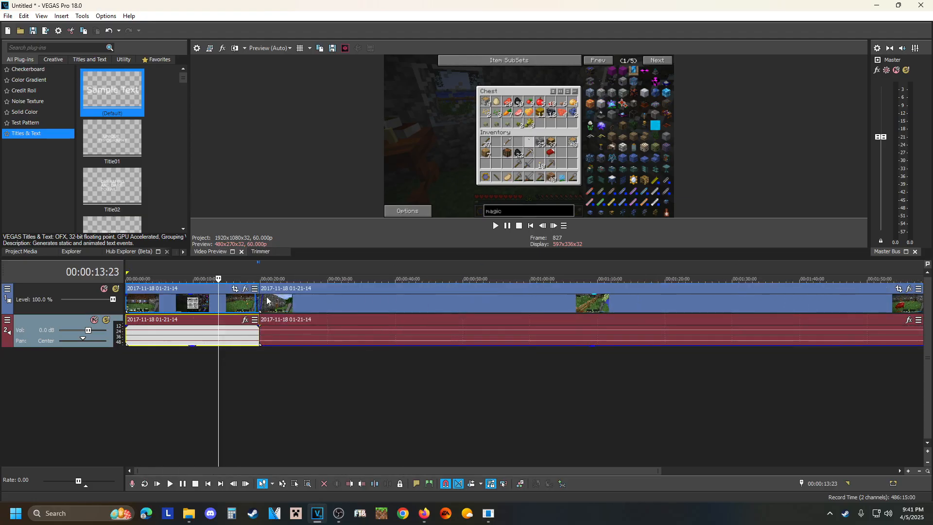
left_click(247, 301)
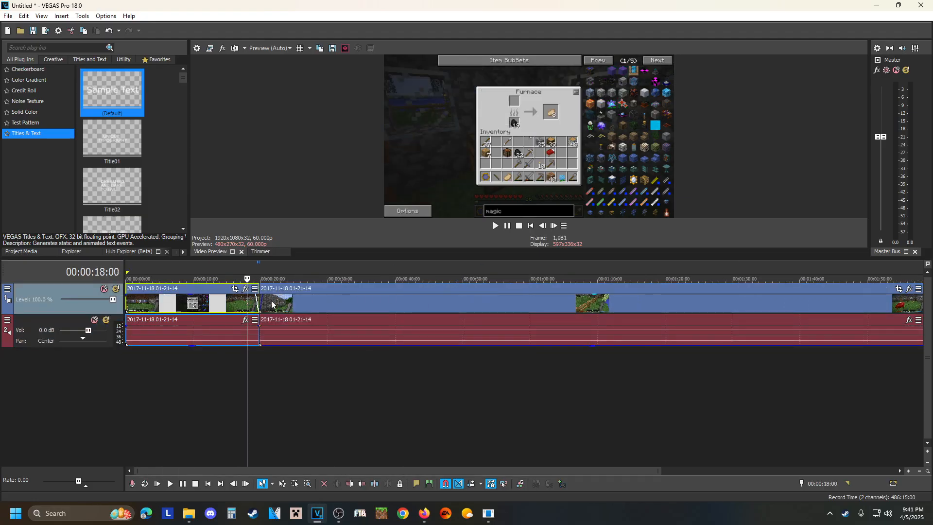
left_click(271, 301)
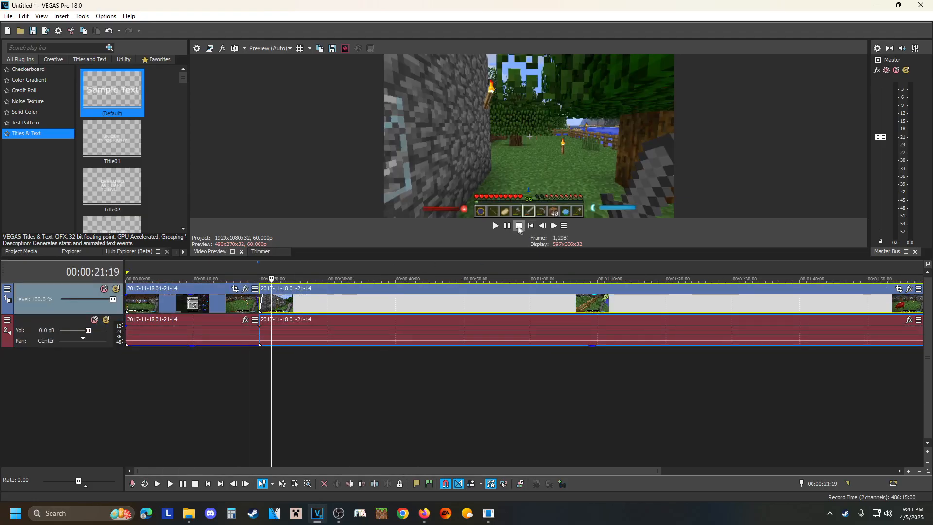
left_click(251, 304)
left_click(495, 226)
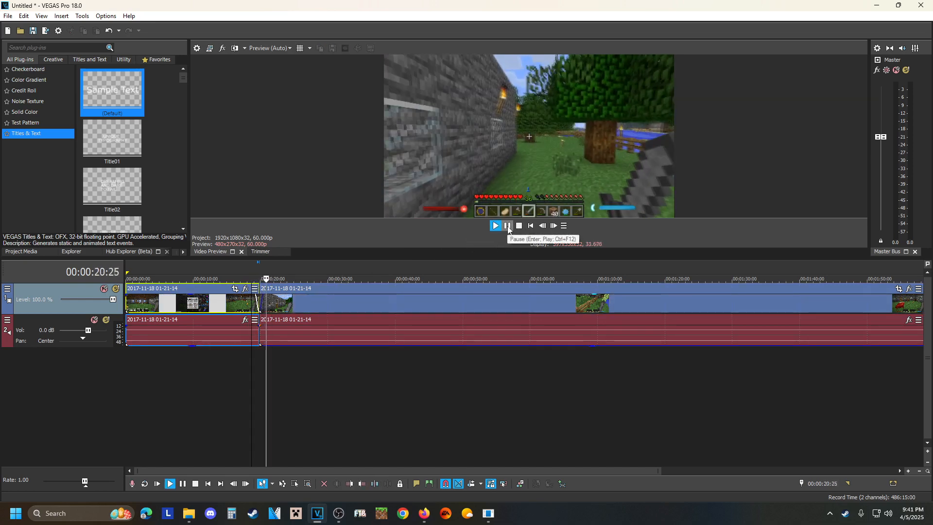
left_click(508, 225)
Remove the fade-in from the second video segment and the fade-out from the first.
scroll(354, 299, "up", 5)
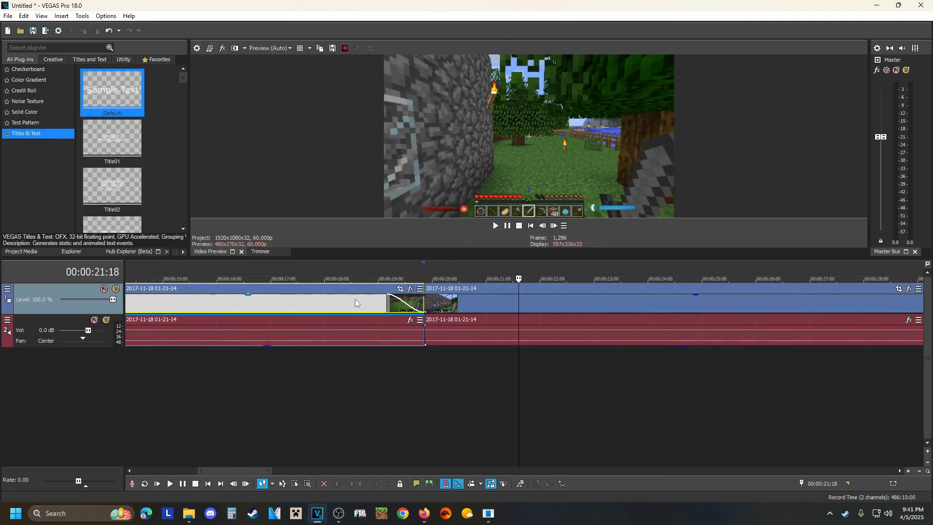
left_click(442, 302)
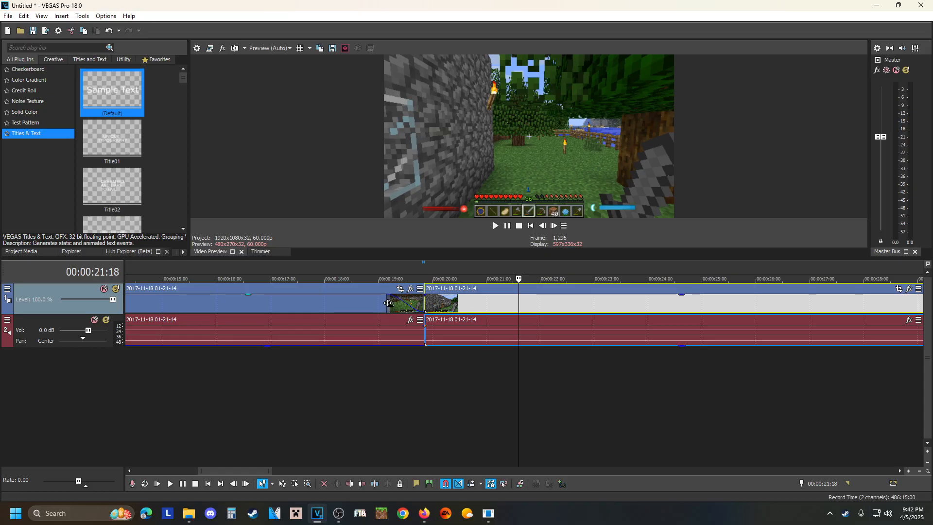
left_click(407, 301)
left_click_drag(407, 301, 426, 302)
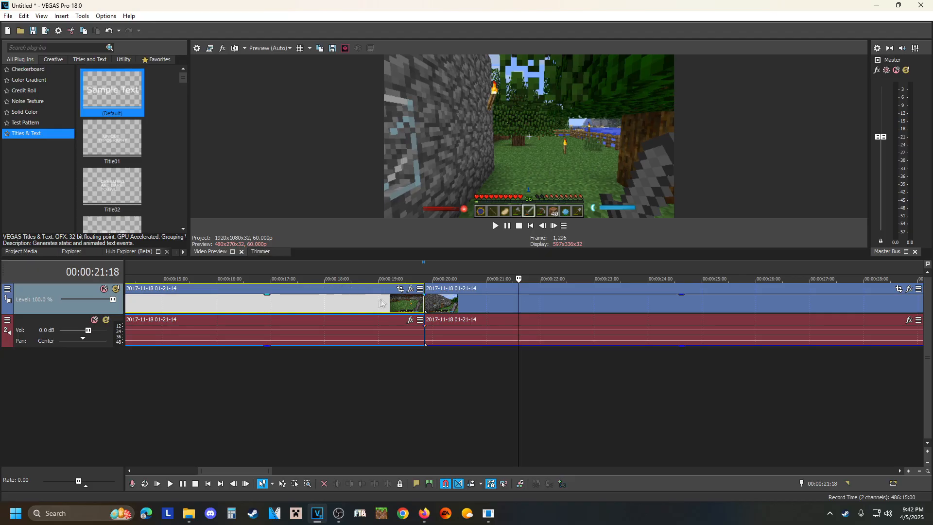
left_click(362, 303)
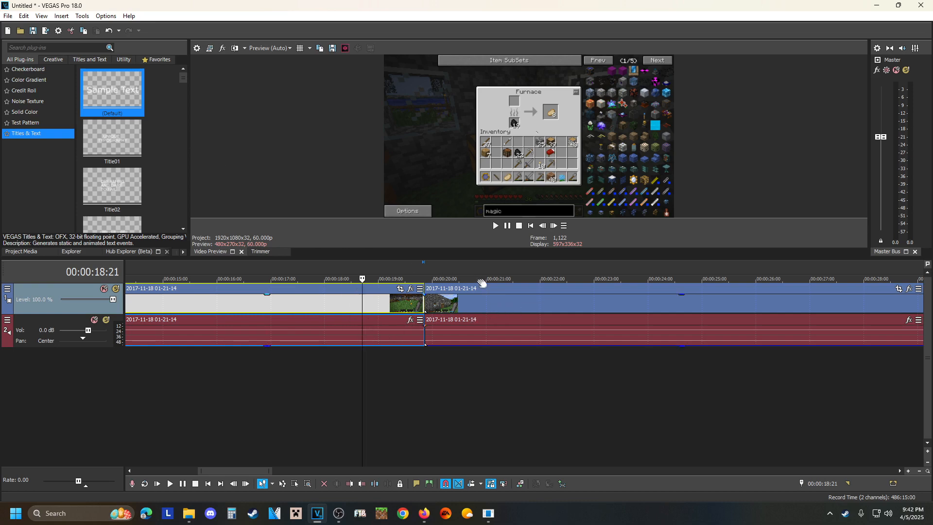
Undo the removal of both video fades and redo it.
left_click(109, 32)
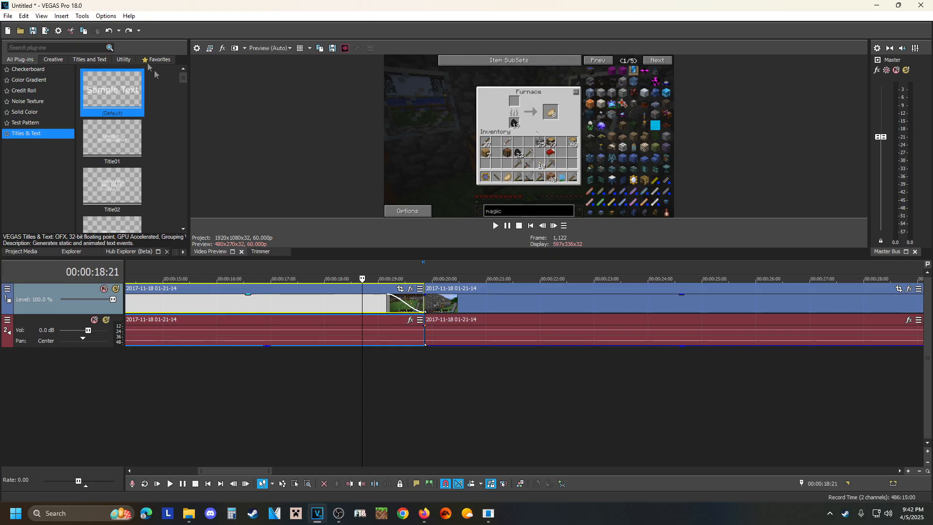
left_click(110, 31)
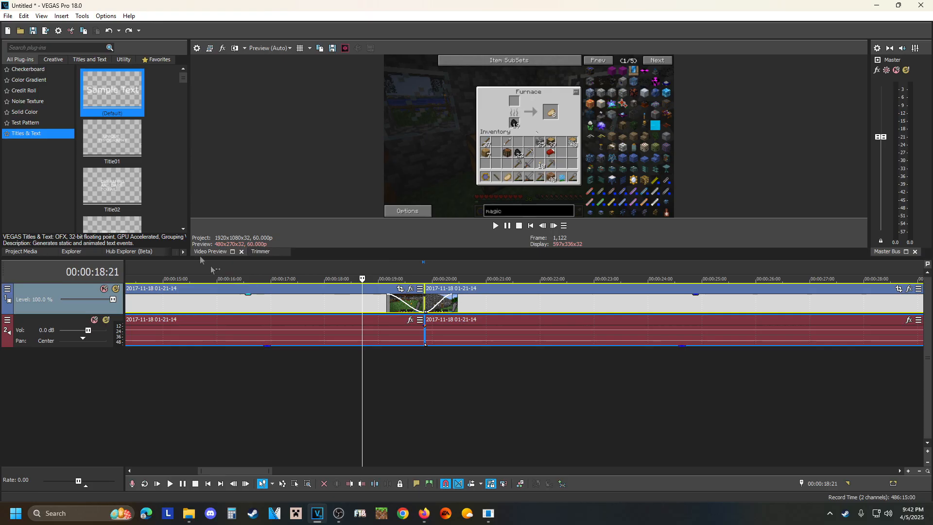
left_click(128, 32)
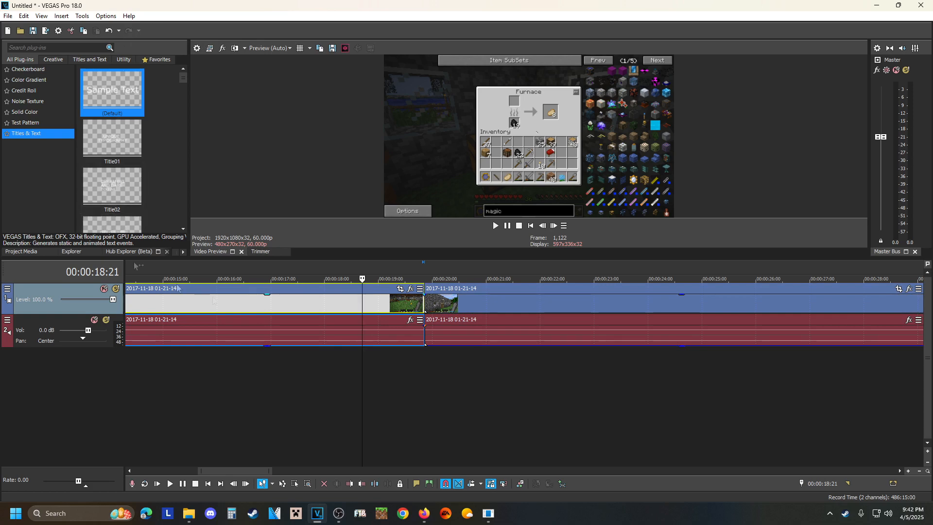
Move the second segment slightly away from the first, and overlap it with the first's end at 00:00:19:22 to create a short crossfade.
left_click_drag(467, 304, 480, 308)
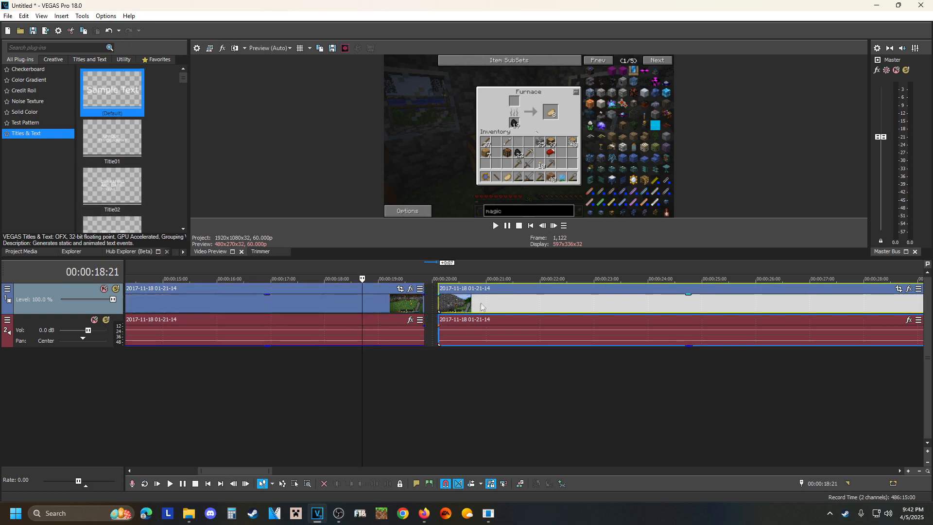
left_click(418, 304)
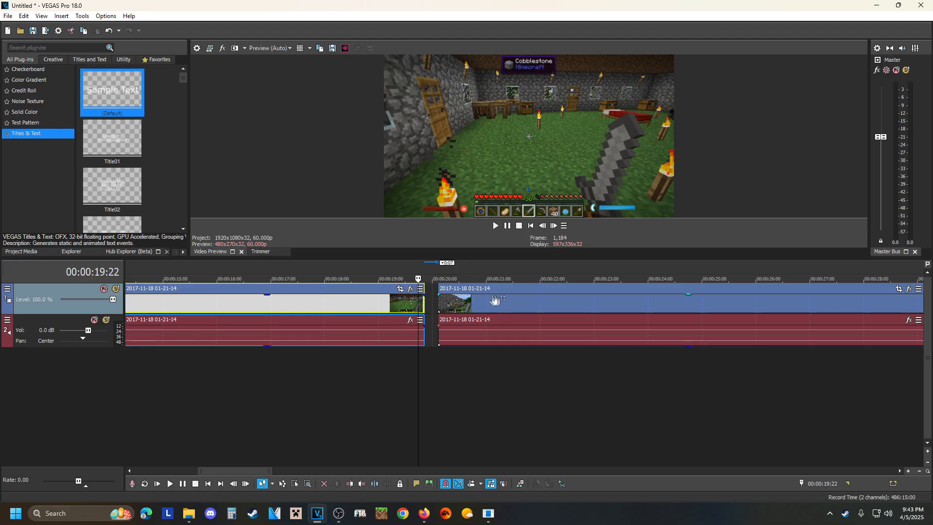
left_click_drag(497, 304, 475, 310)
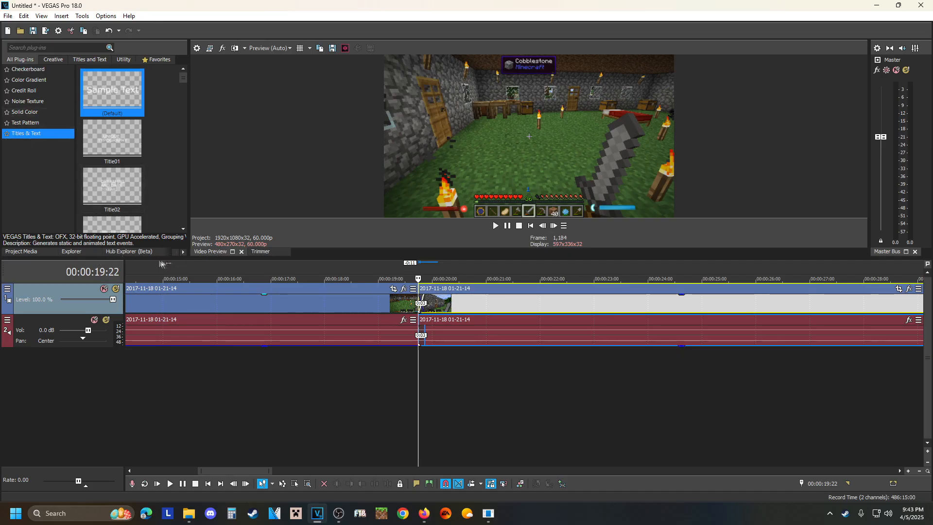
Open the transitions library and browse the Cross Effect presets as far as the pixelate and blur ones.
left_click(183, 252)
left_click(182, 253)
left_click(183, 253)
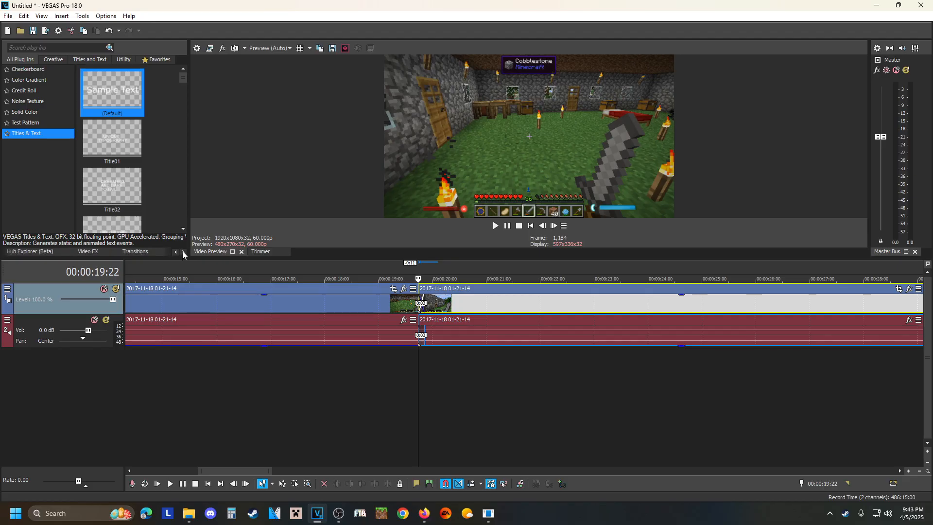
left_click(135, 251)
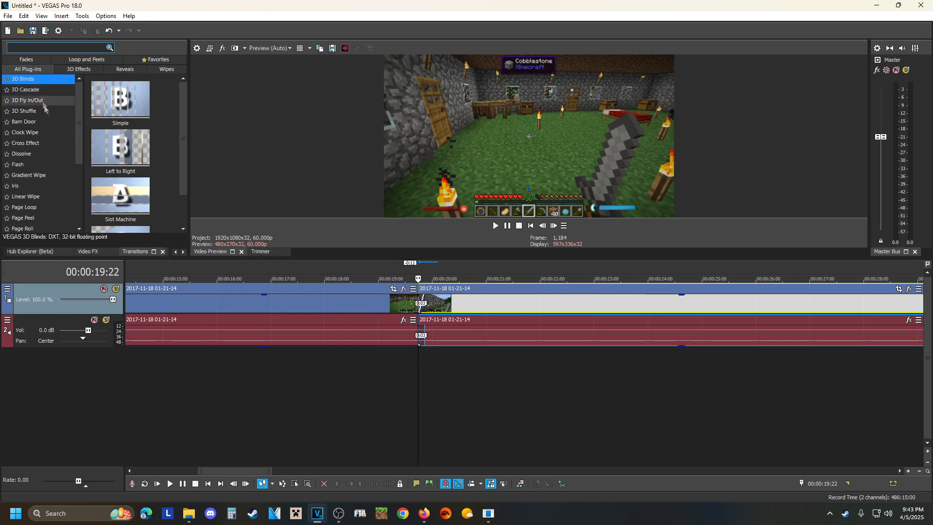
left_click(33, 143)
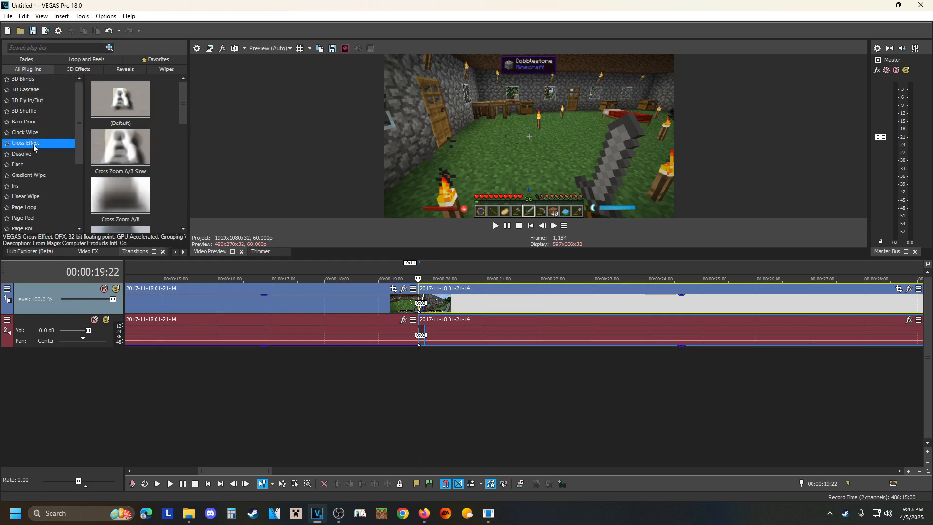
scroll(125, 160, "down", 5)
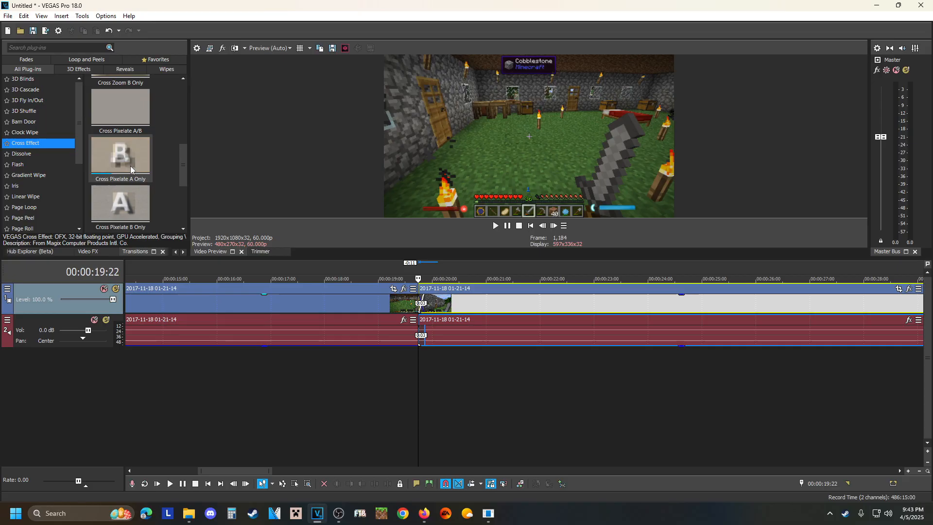
scroll(130, 167, "down", 1)
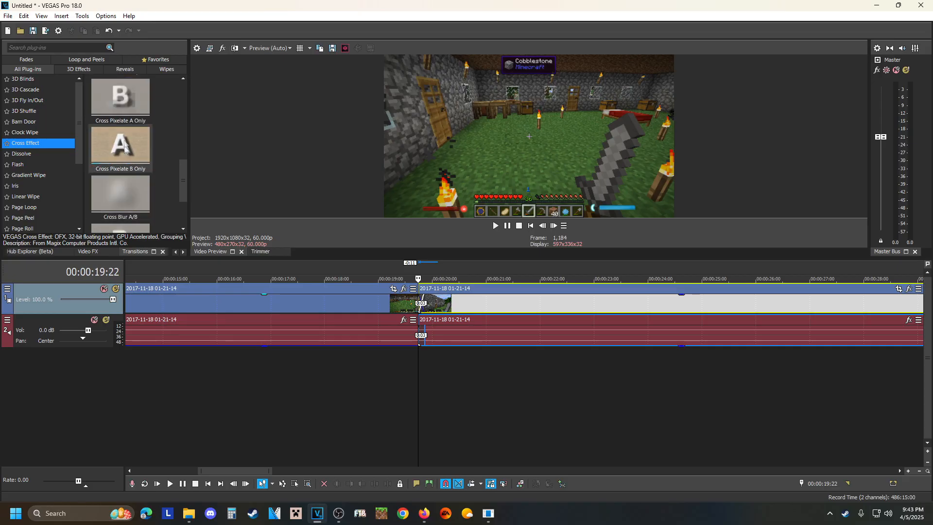
Apply the Cross Pixelate A Only transition to the crossfade between the first and second video segments.
left_click(358, 300)
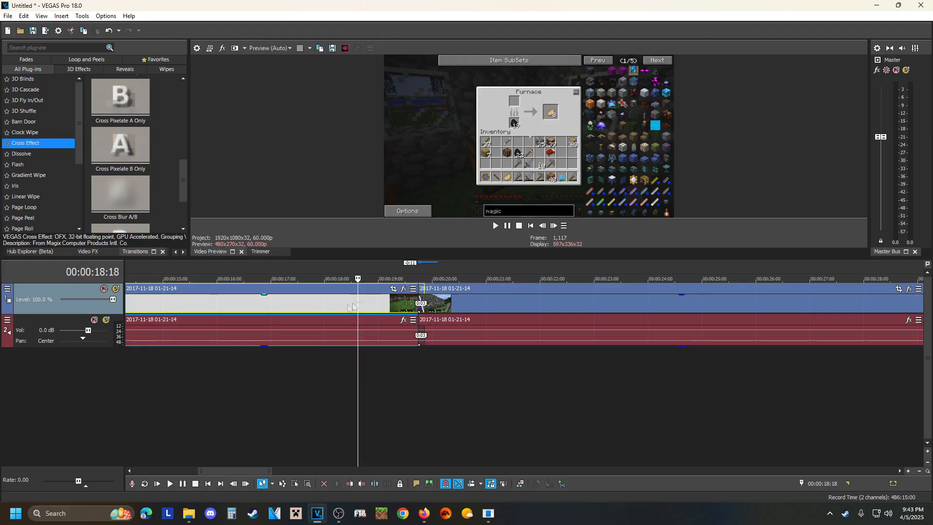
left_click(503, 301)
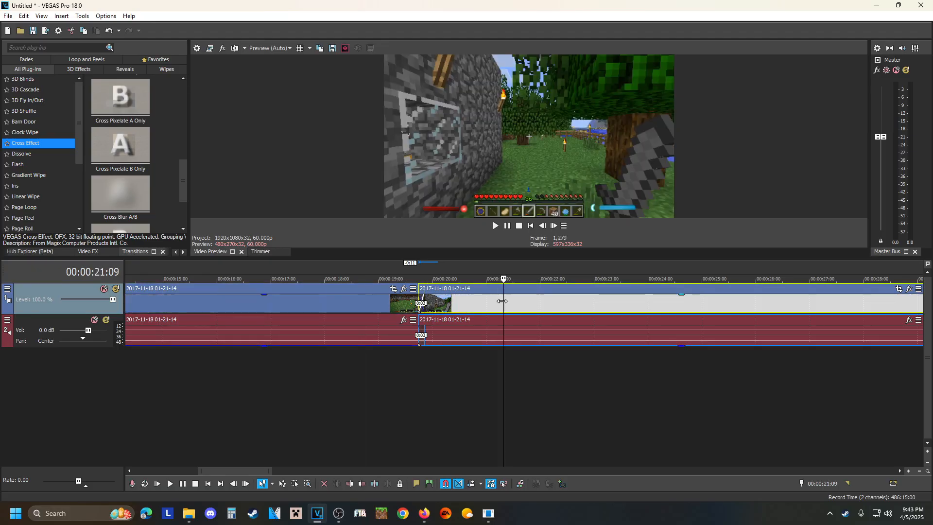
left_click(393, 303)
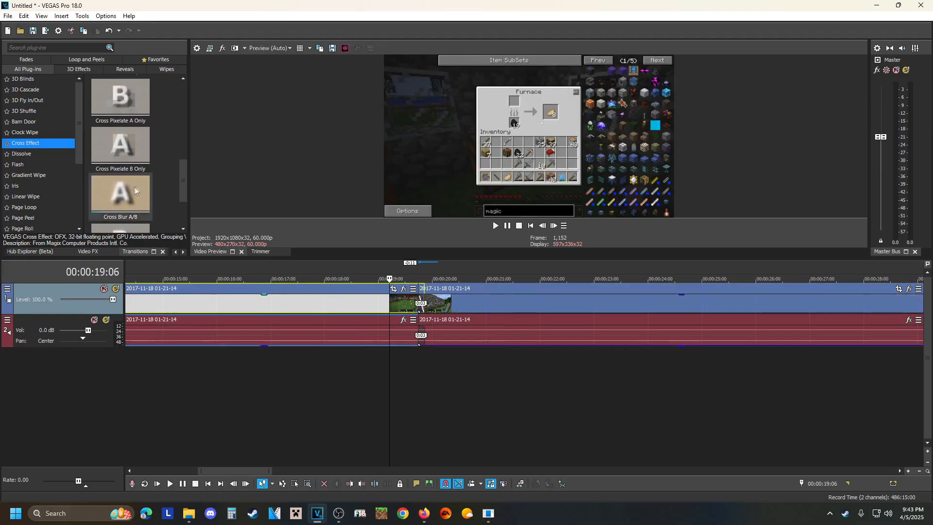
left_click_drag(121, 100, 188, 135)
scroll(467, 322, "up", 5)
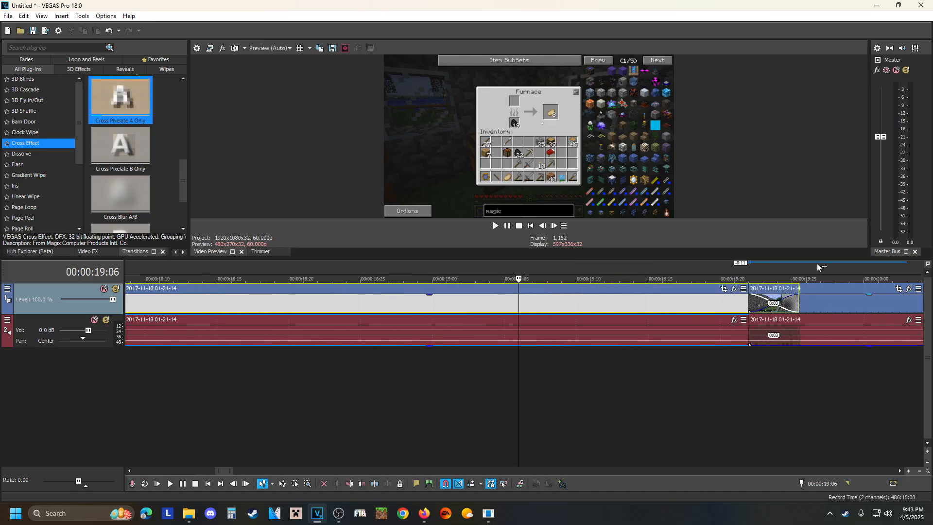
left_click_drag(121, 101, 751, 299)
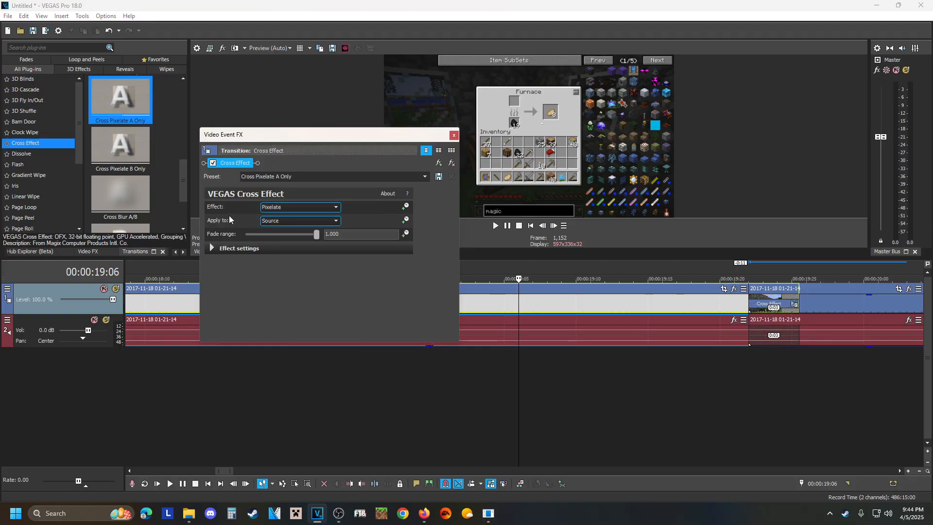
Examine the Effect and Apply to options of the Cross Effect transition, keeping Pixelate and Source, and close its settings.
left_click(316, 207)
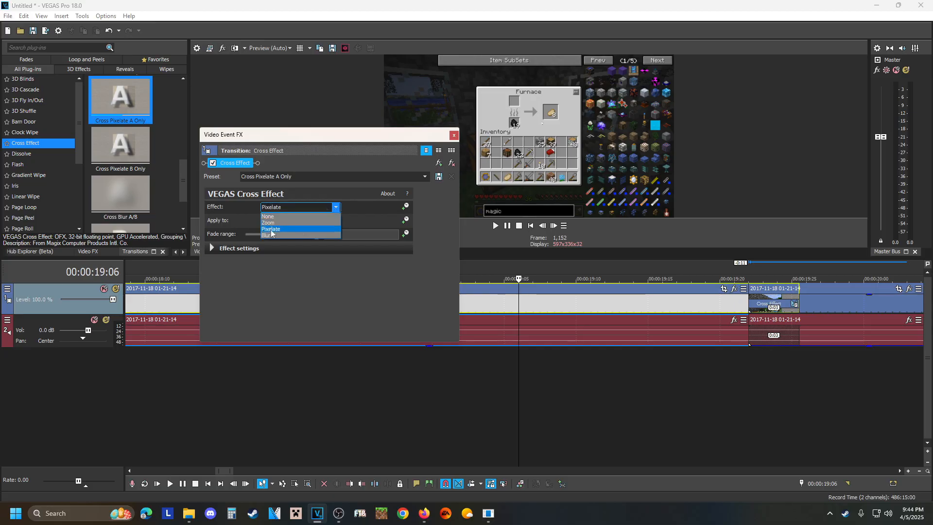
left_click(334, 197)
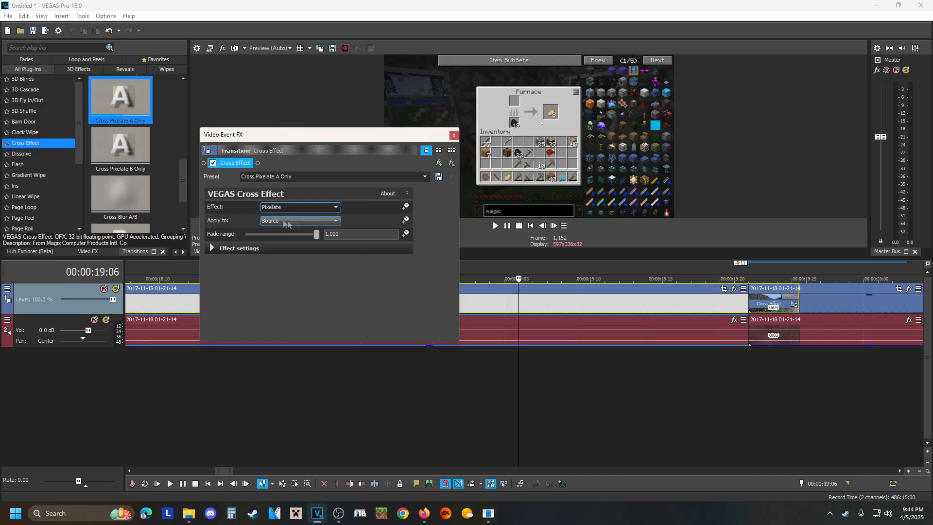
left_click(336, 221)
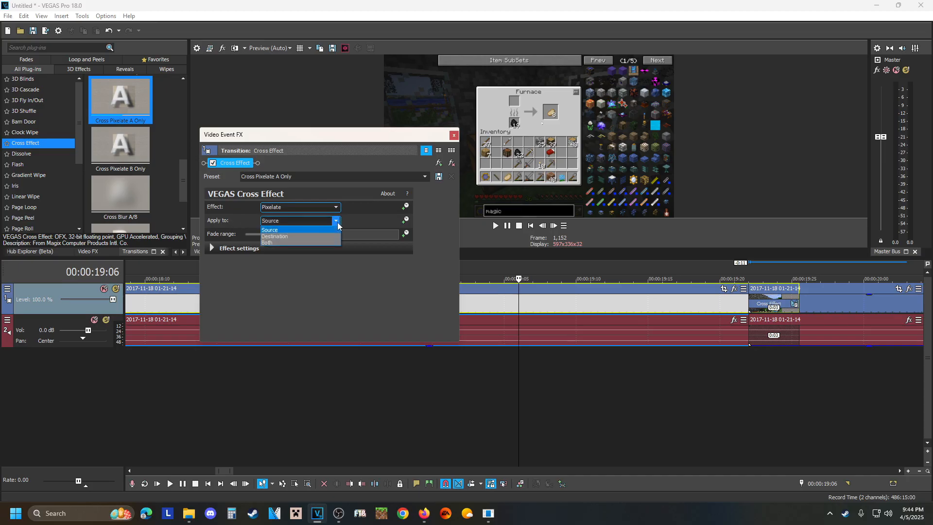
left_click(330, 192)
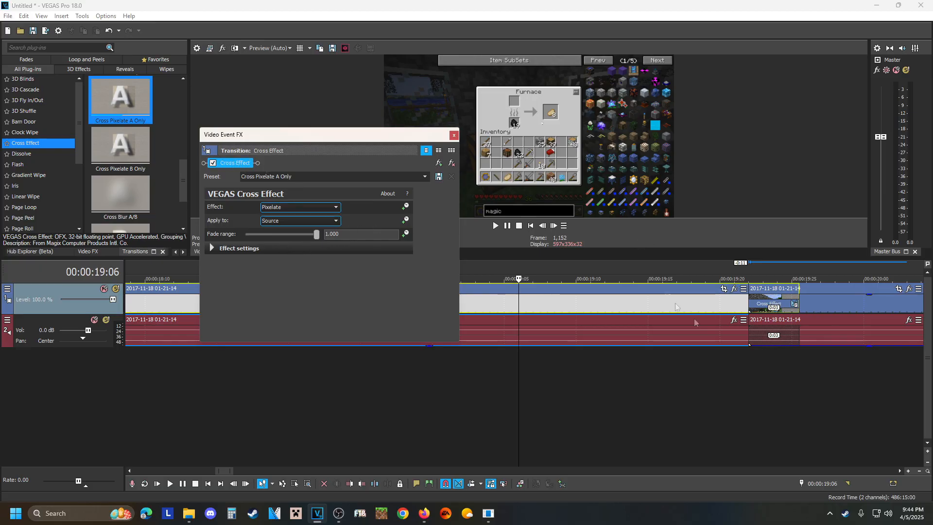
left_click(454, 135)
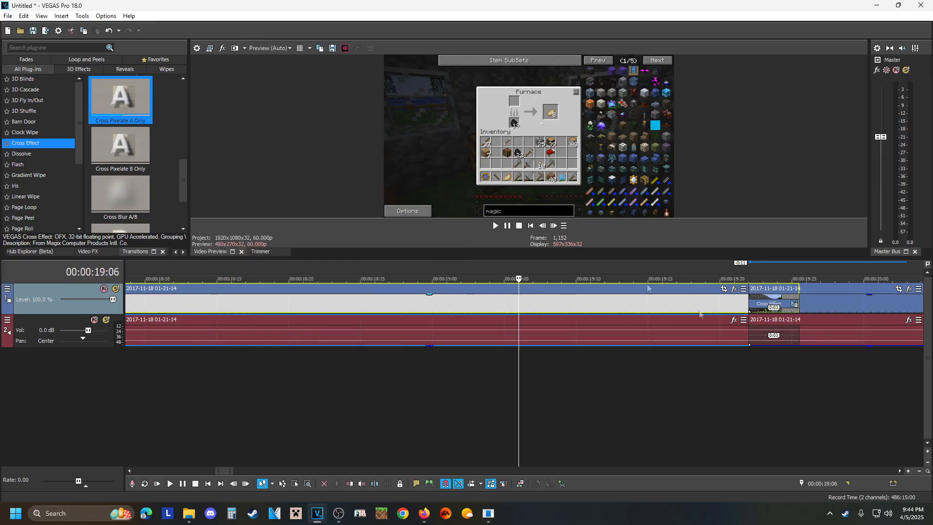
scroll(736, 302, "down", 2)
scroll(736, 302, "down", 4)
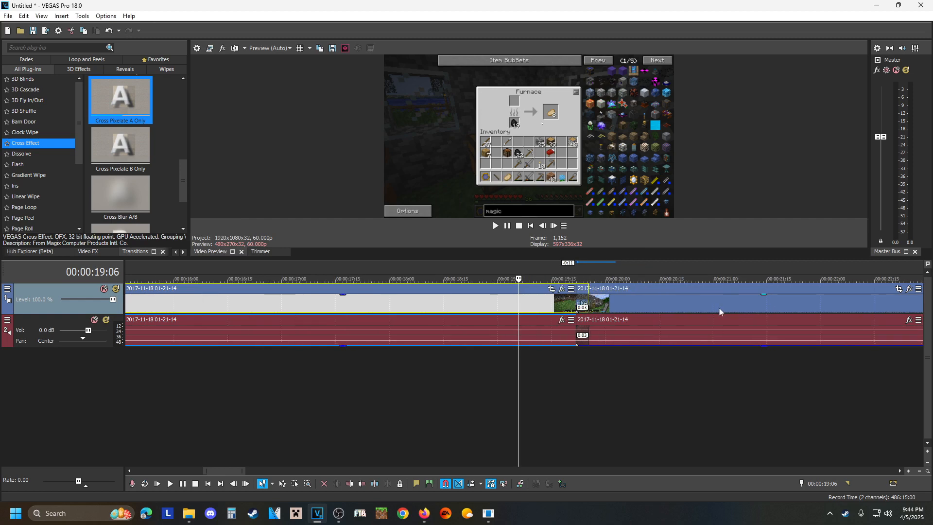
scroll(683, 308, "down", 1)
scroll(683, 308, "up", 4)
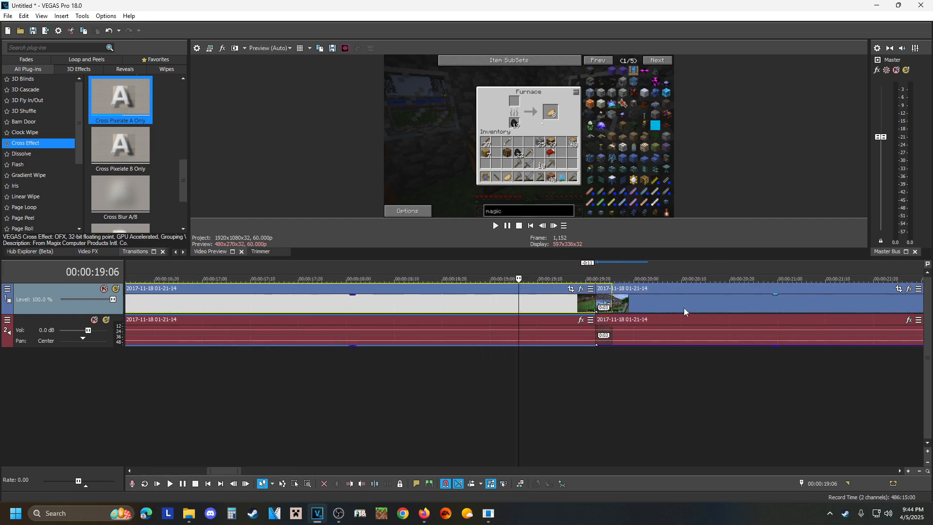
scroll(683, 308, "down", 4)
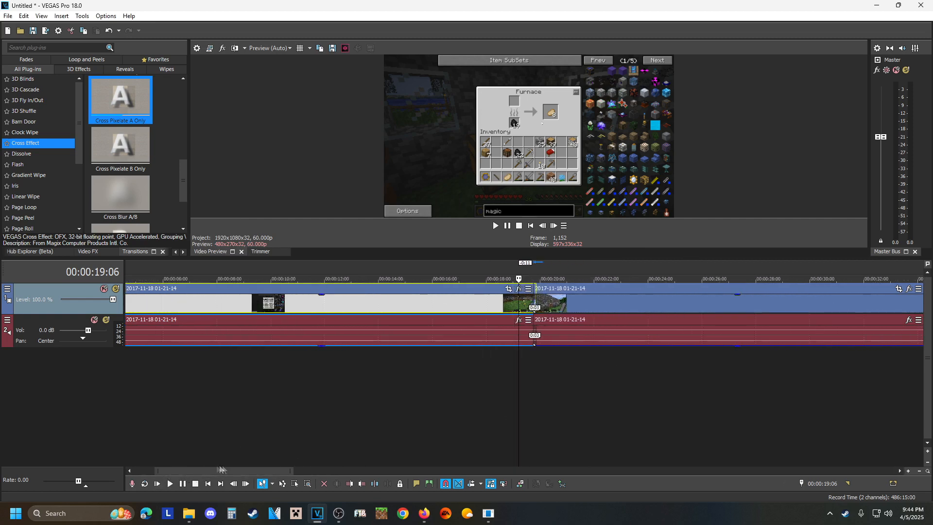
scroll(520, 303, "down", 3)
scroll(521, 303, "up", 2)
scroll(520, 303, "down", 3)
scroll(512, 309, "up", 10)
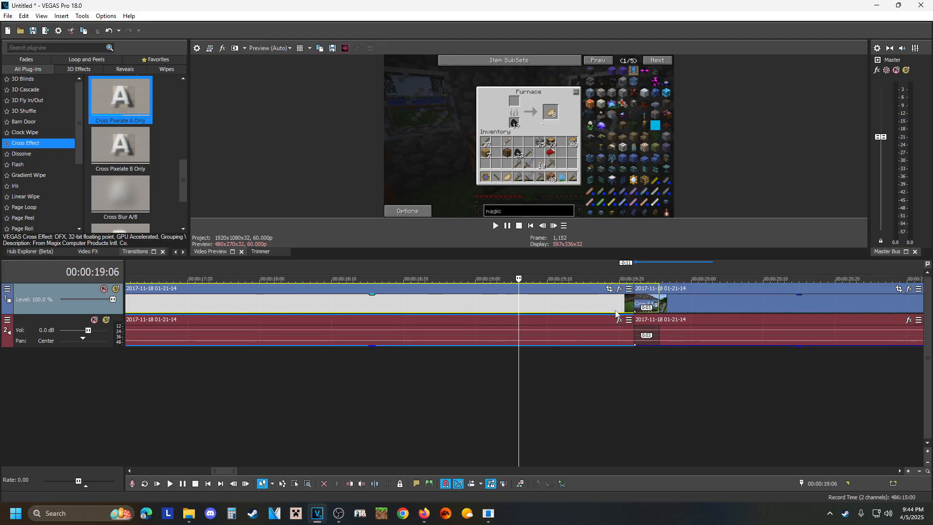
Play across the transition between the two segments, and replay it from 00:00:19:10, pausing at 00:00:20:13.
scroll(614, 310, "down", 10)
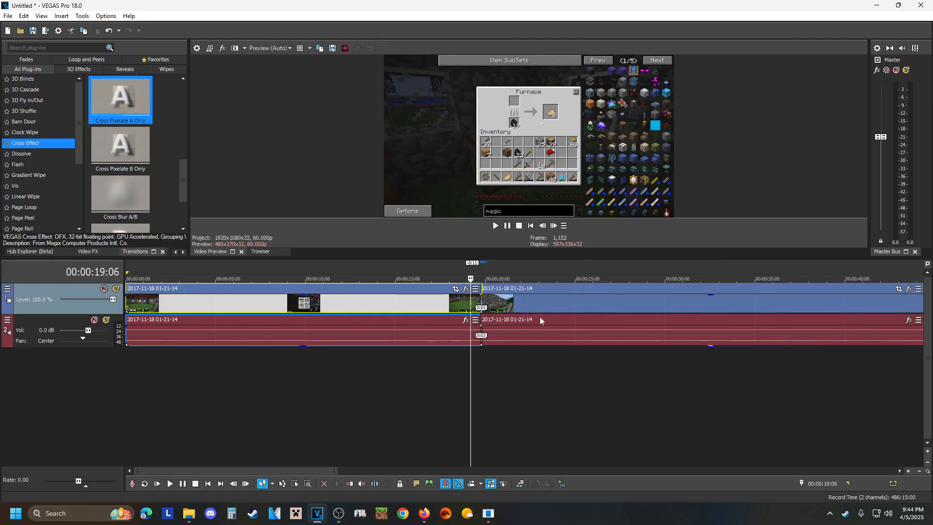
scroll(609, 315, "down", 3)
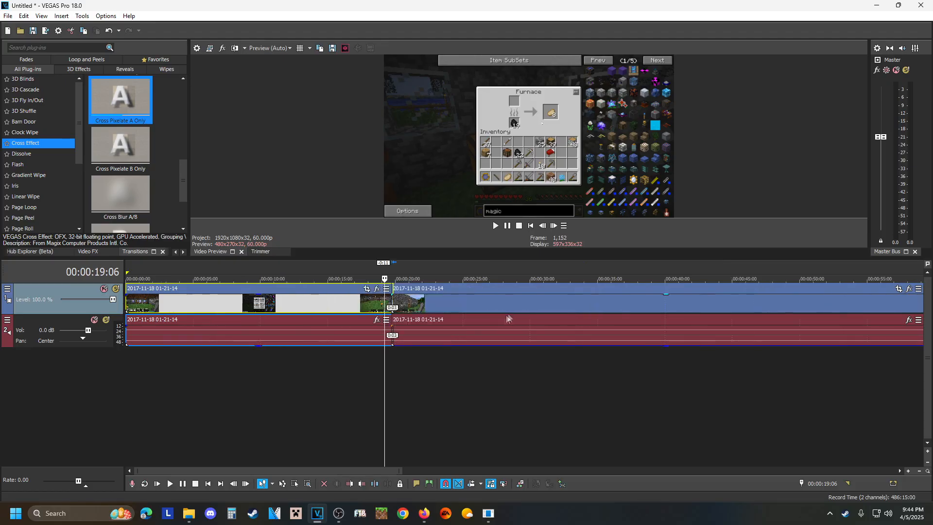
left_click(387, 289)
left_click(311, 157)
left_click(508, 226)
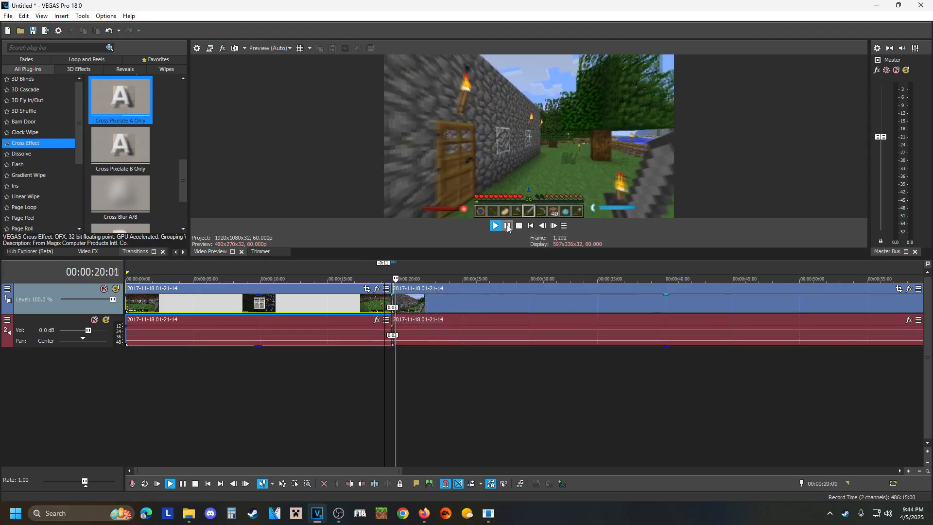
left_click(507, 227)
left_click(387, 305)
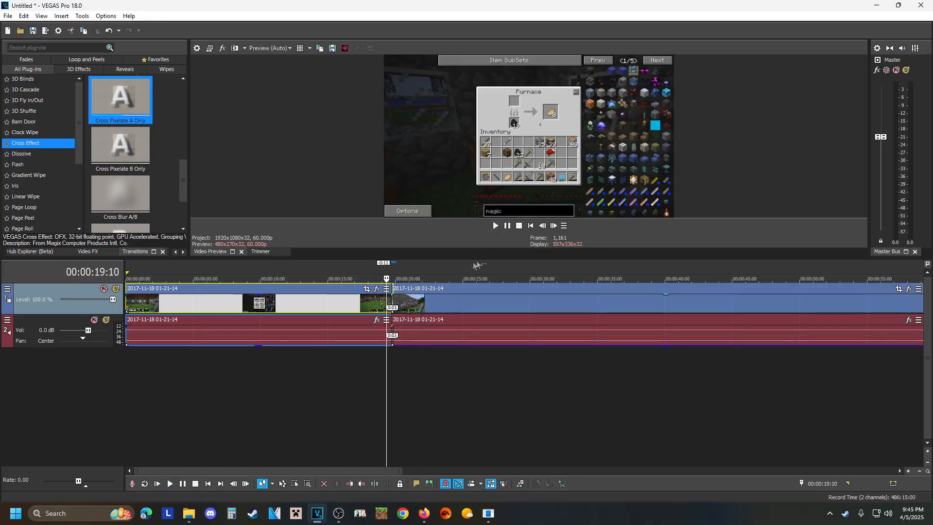
left_click(507, 227)
left_click(508, 227)
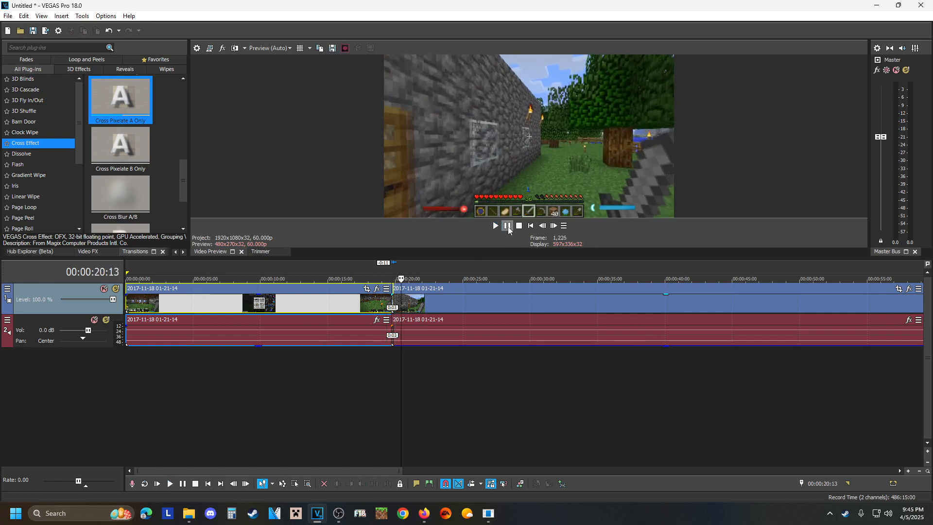
Replay the transition from 00:00:19:20 and pause at 00:00:20:15.
scroll(451, 313, "up", 3)
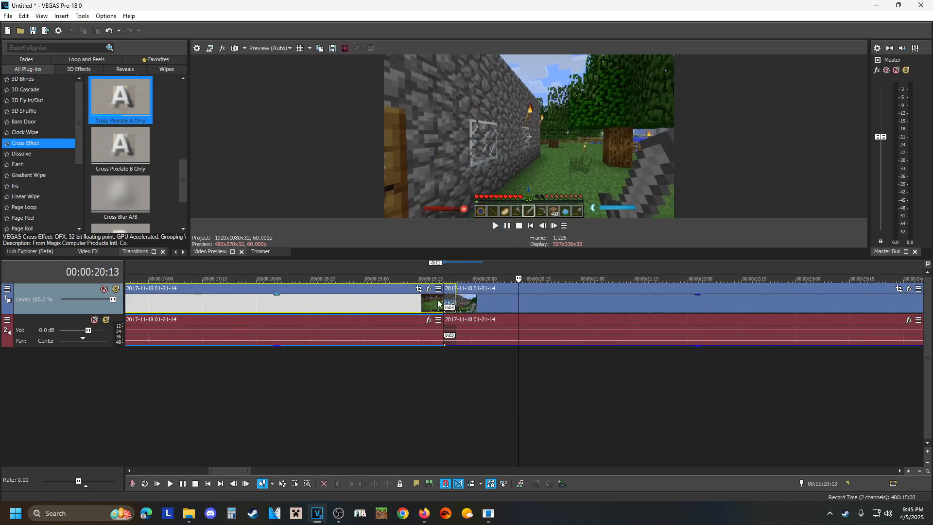
left_click(436, 304)
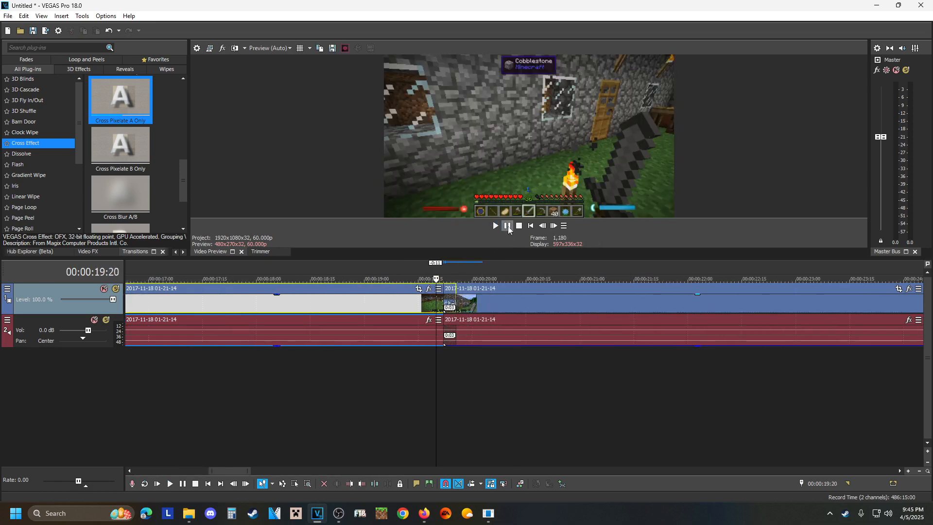
left_click(508, 226)
left_click(508, 226)
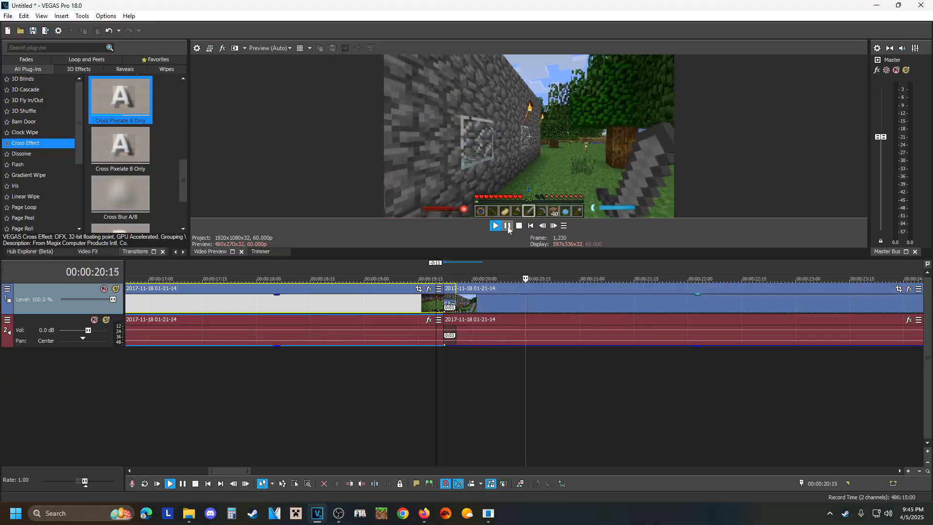
Place the playback cursor at 00:00:19:16 and review the settings of the Cross Effect transition on the crossfade.
left_click(424, 306)
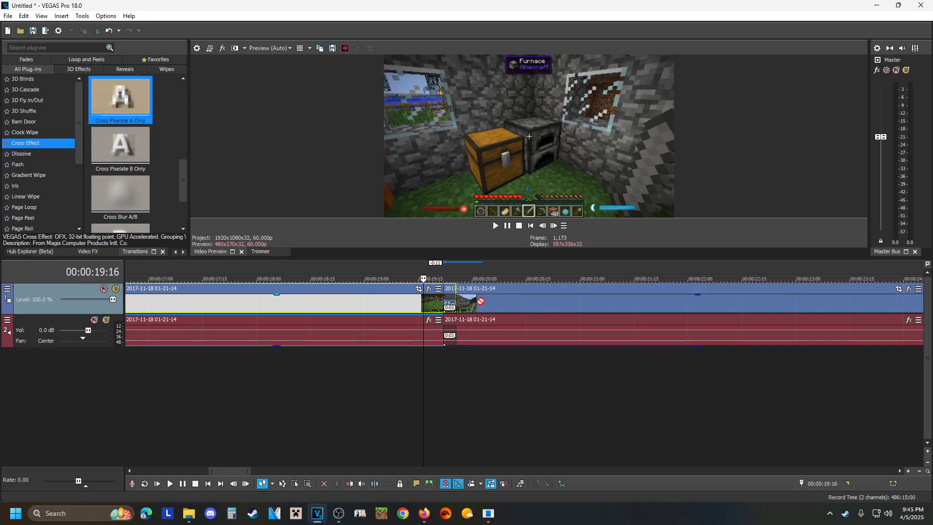
left_click(443, 303)
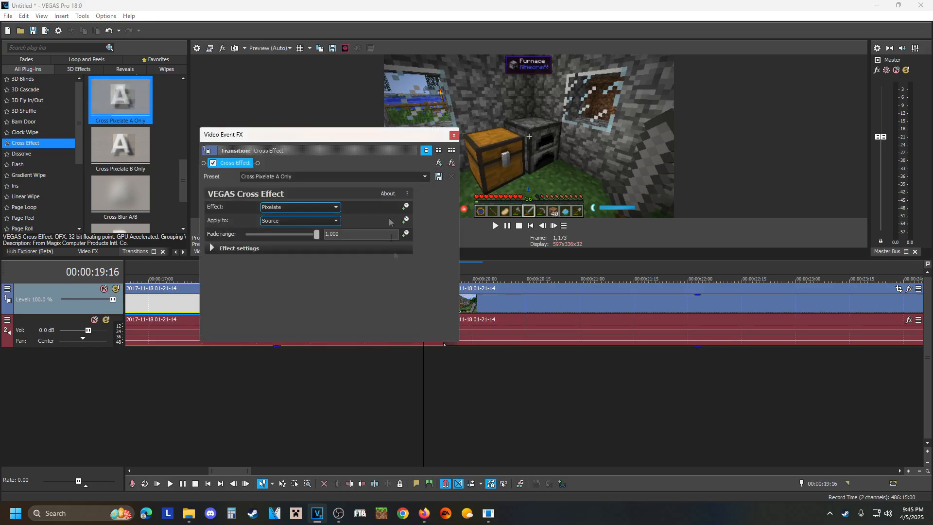
left_click(453, 135)
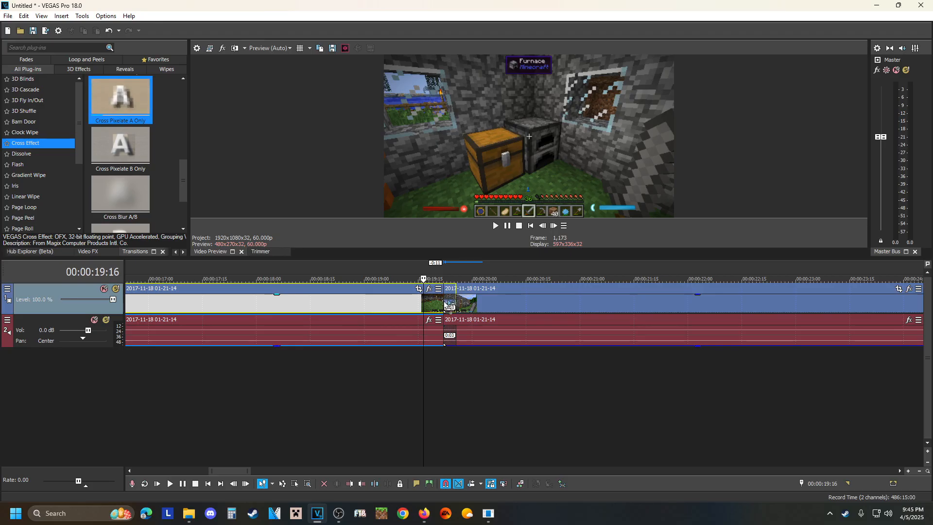
left_click_drag(445, 304, 443, 304)
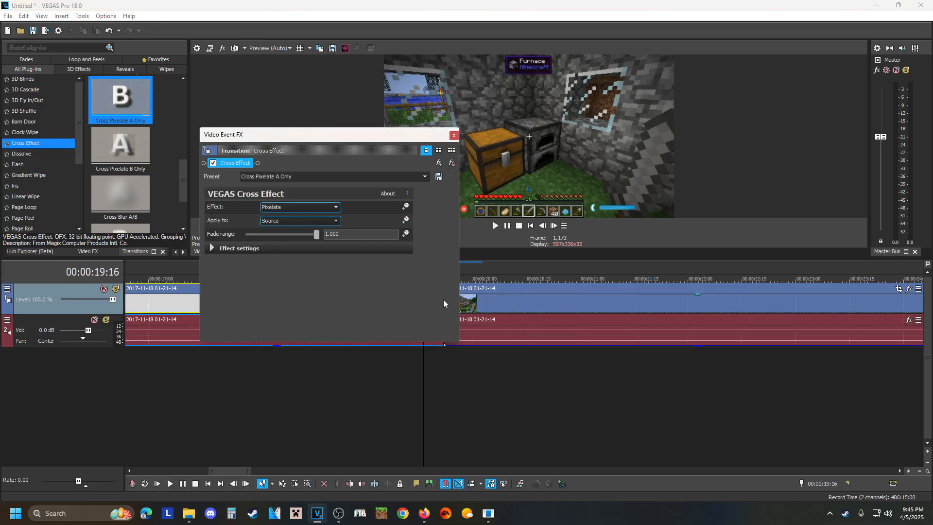
left_click(453, 135)
Replay the transition from 00:00:19:16 and once more from slightly earlier in the first segment, pausing at 00:00:20:15.
left_click(507, 226)
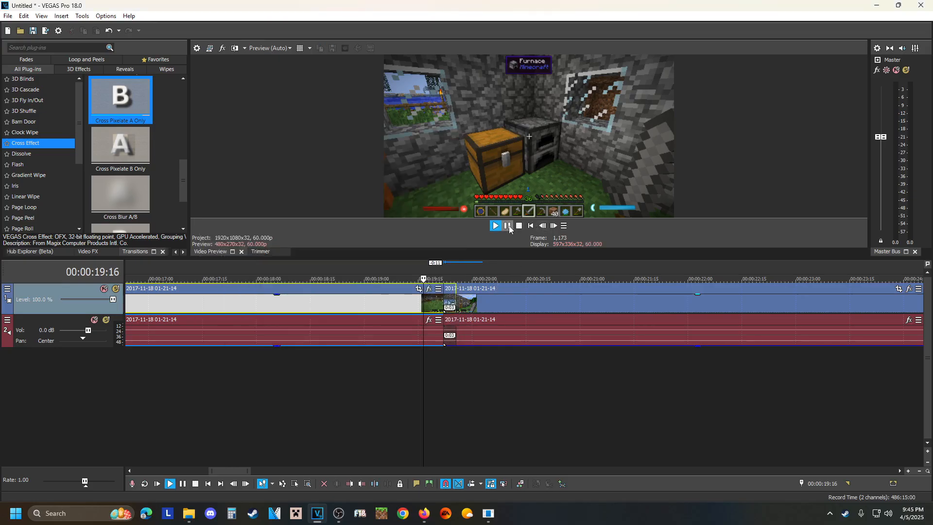
left_click(509, 228)
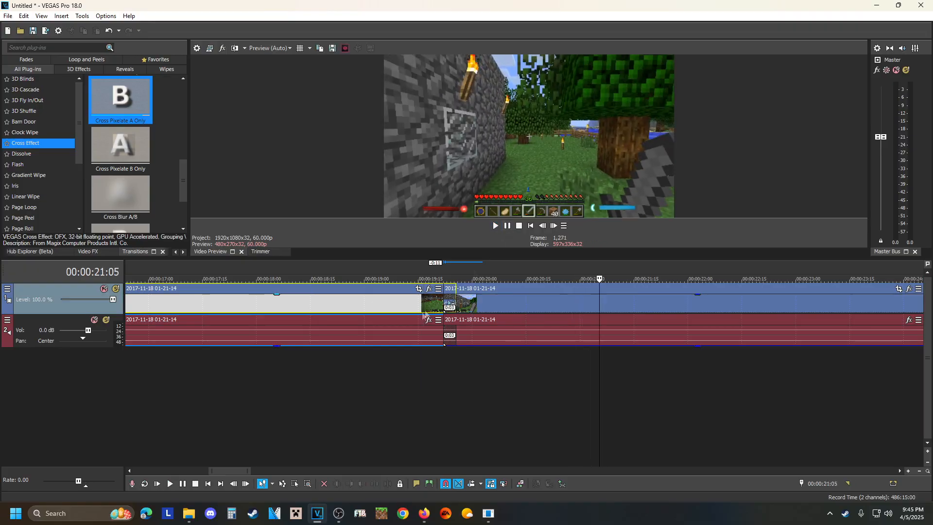
left_click(410, 305)
left_click(510, 228)
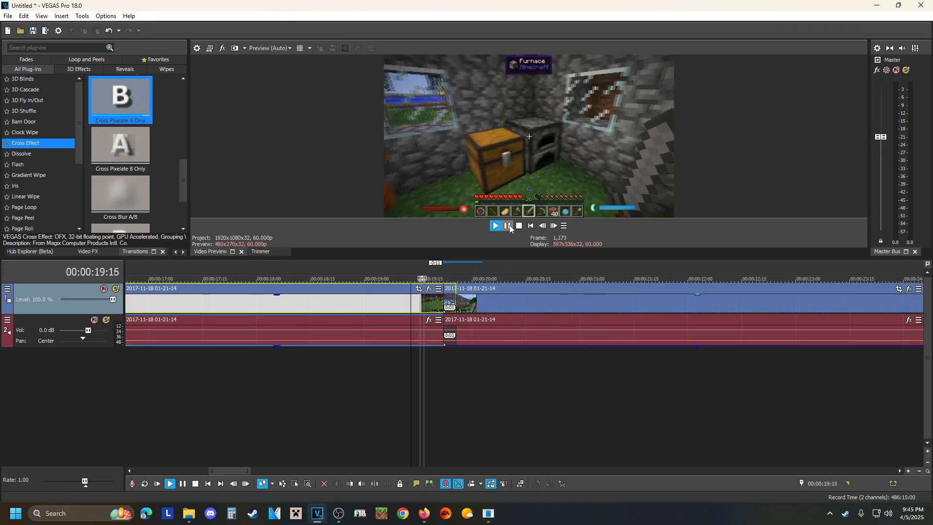
left_click(509, 229)
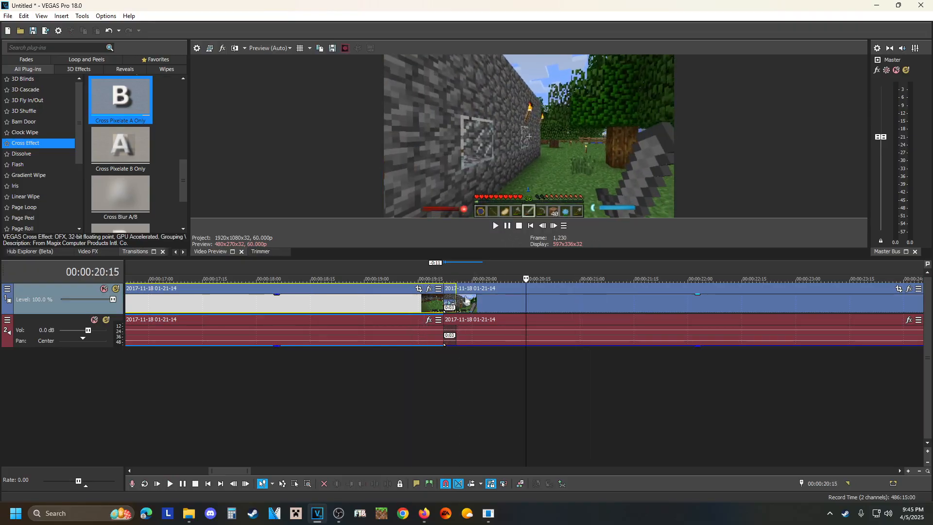
Lengthen the crossfade between the two segments to 16 frames and play it from 00:00:19:17, pausing at 00:00:21:16.
left_click_drag(454, 299, 499, 302)
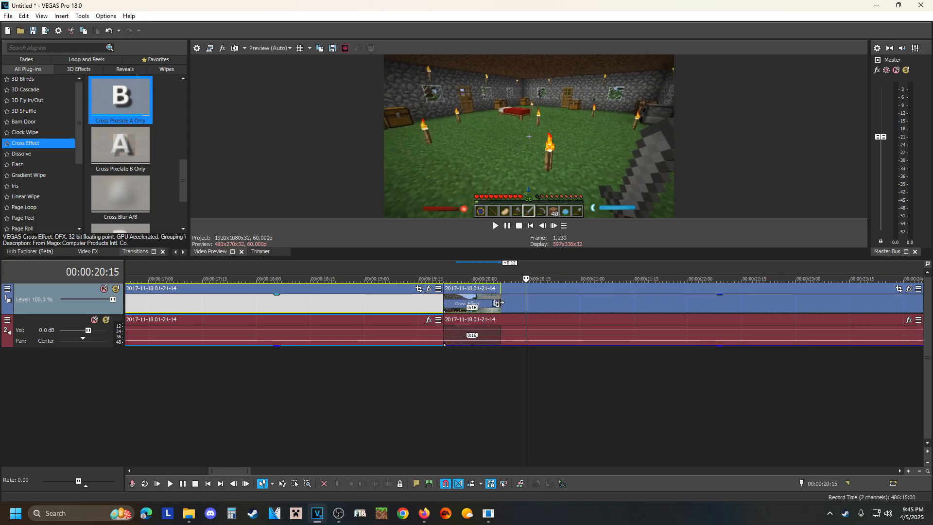
left_click(427, 303)
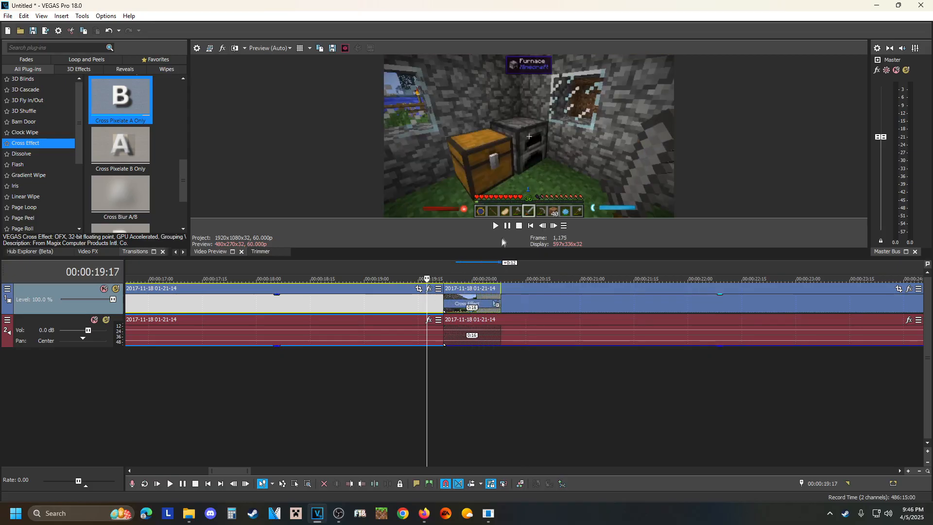
left_click(510, 230)
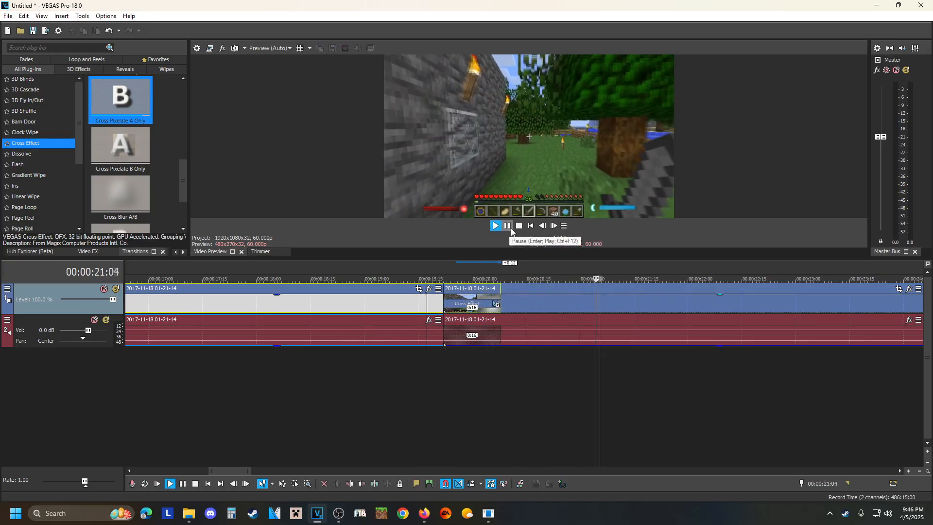
left_click(507, 227)
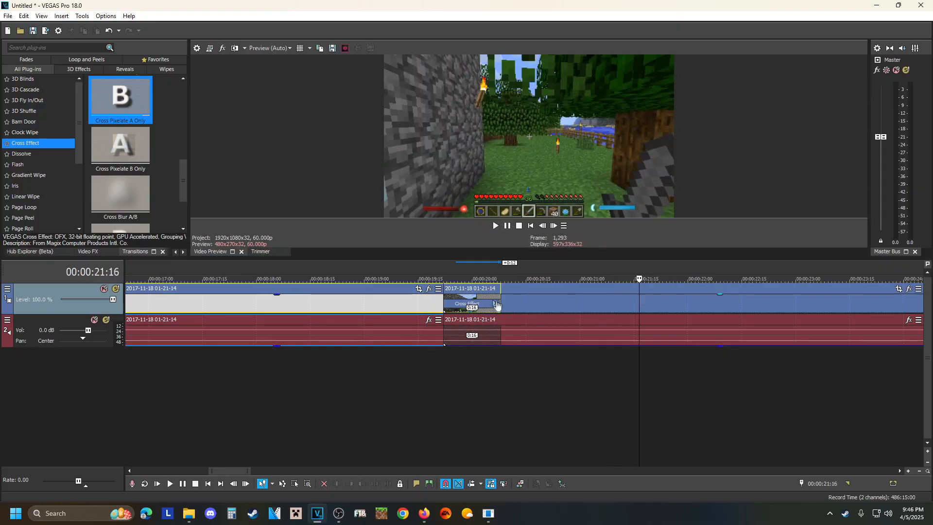
Lengthen the crossfade to 1 second 24 frames and play across it from the first segment, pausing at 00:00:22:14.
scroll(496, 305, "down", 6)
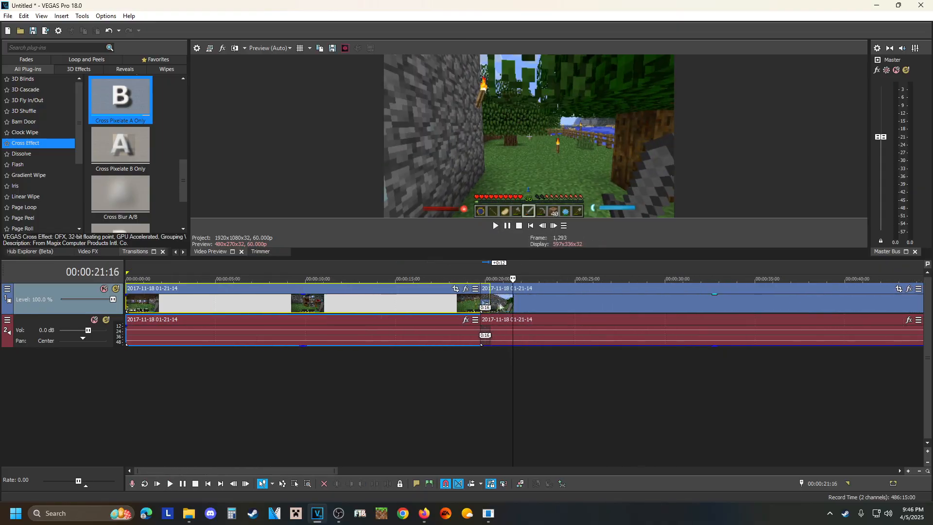
left_click_drag(488, 298, 512, 299)
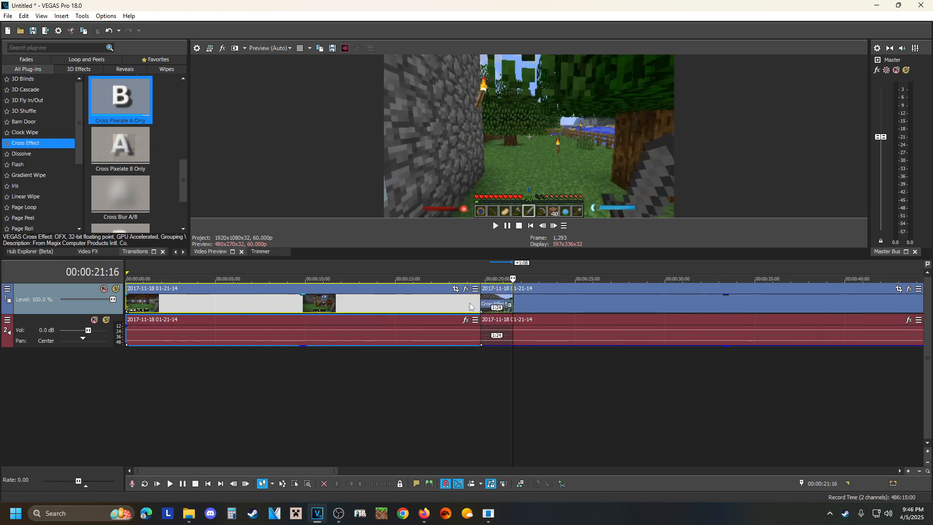
left_click(464, 302)
left_click(495, 226)
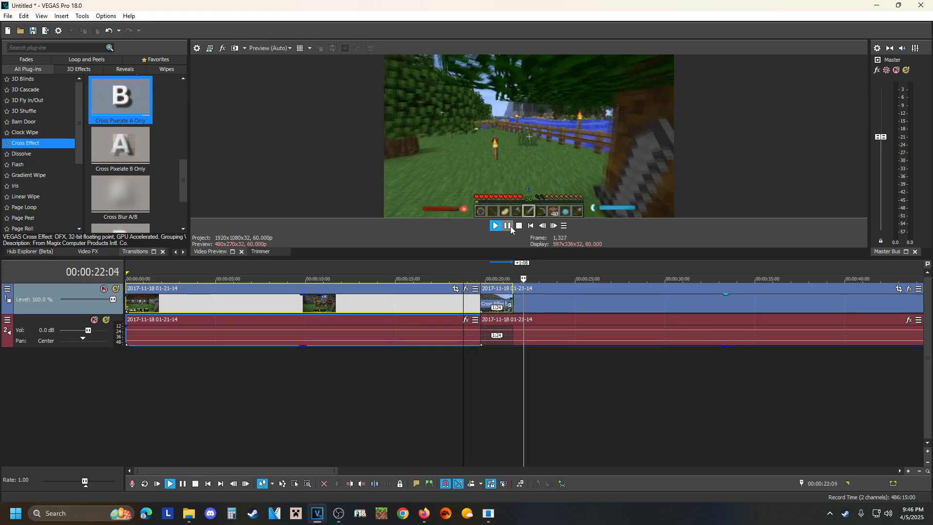
left_click(507, 226)
Shorten the crossfade to 1 second and play across it, pausing at 00:00:22:21.
left_click_drag(511, 296, 497, 299)
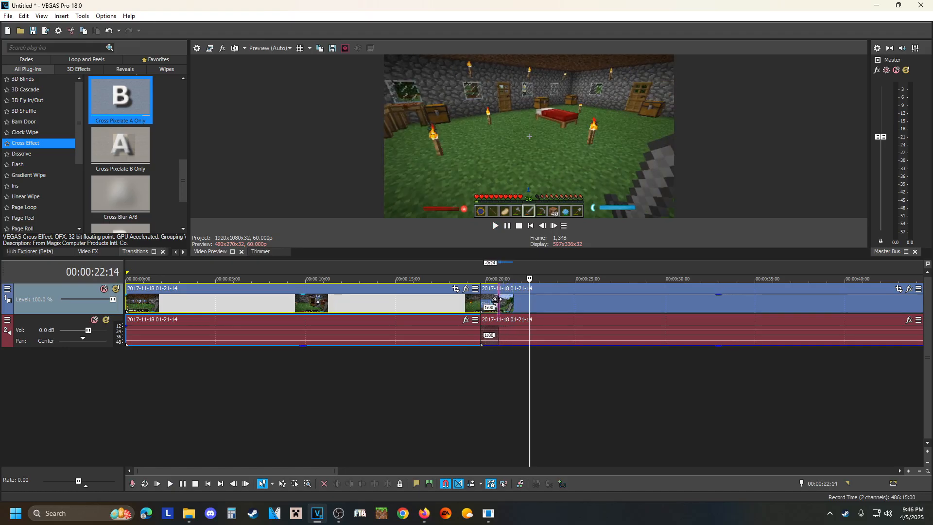
left_click(519, 226)
left_click(506, 226)
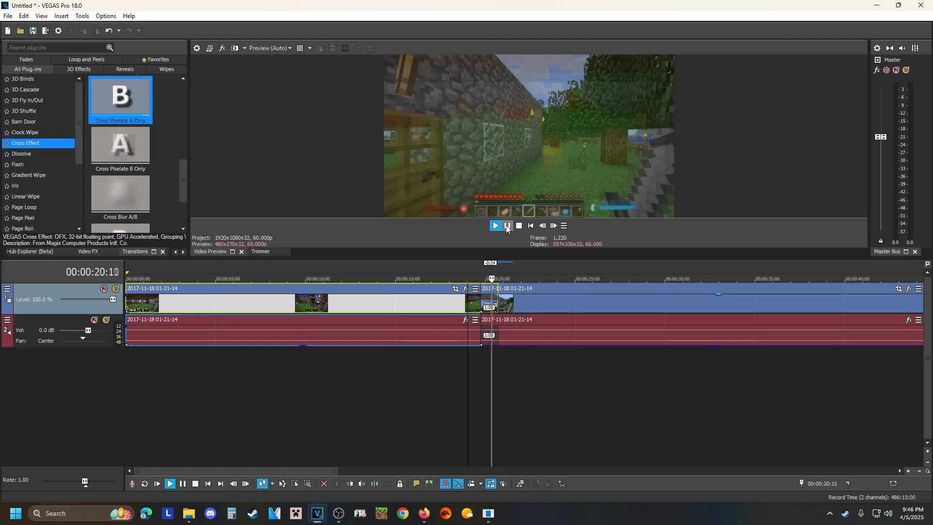
left_click(507, 225)
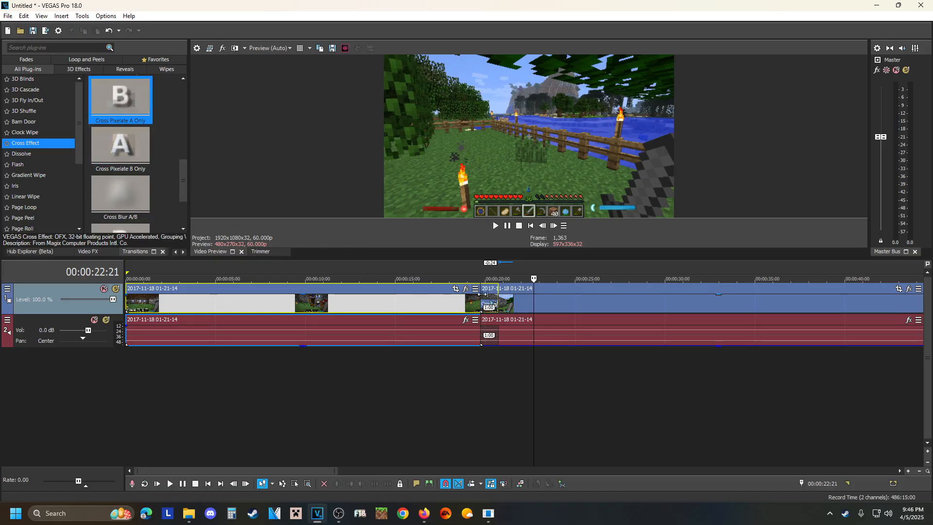
Place the playback cursor at 00:00:23:23 in the second segment and browse the Cross Effect and Clock Wipe transition presets.
left_click(553, 311)
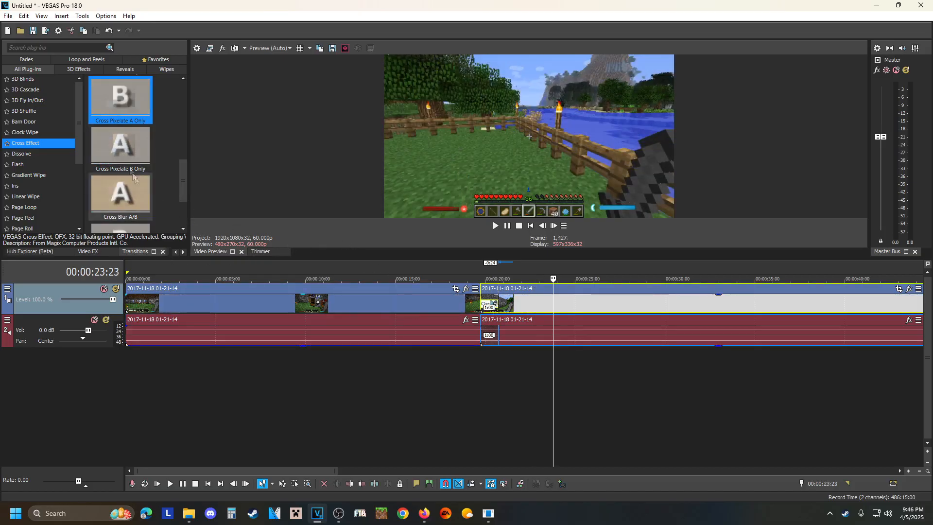
scroll(126, 162, "down", 1)
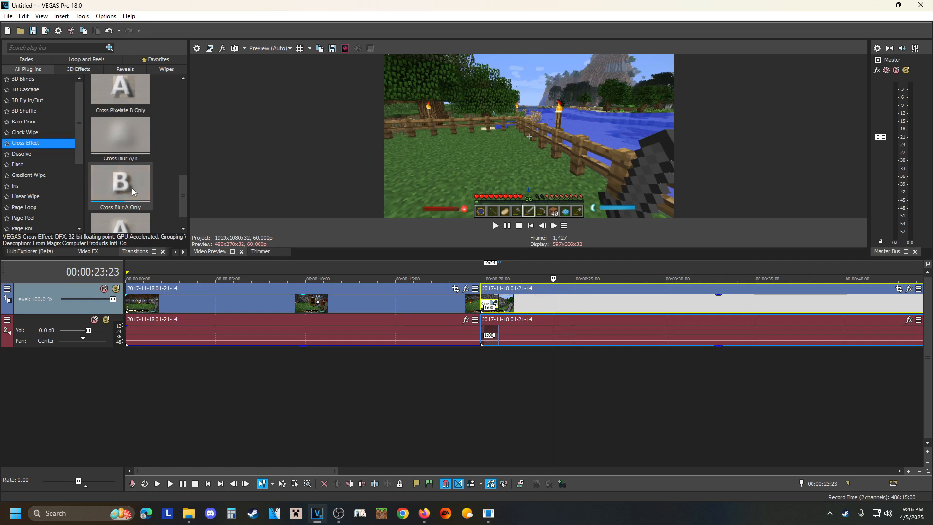
scroll(125, 188, "up", 5)
scroll(110, 155, "down", 5)
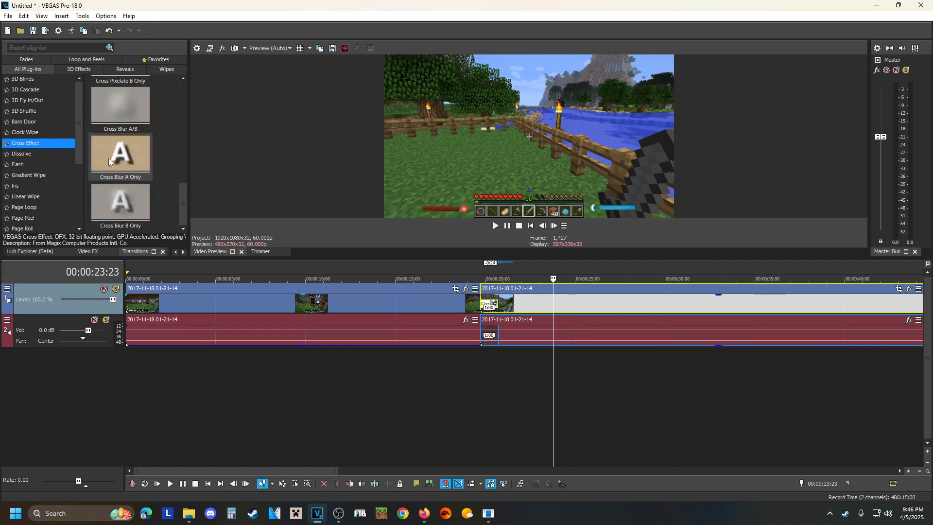
left_click(24, 132)
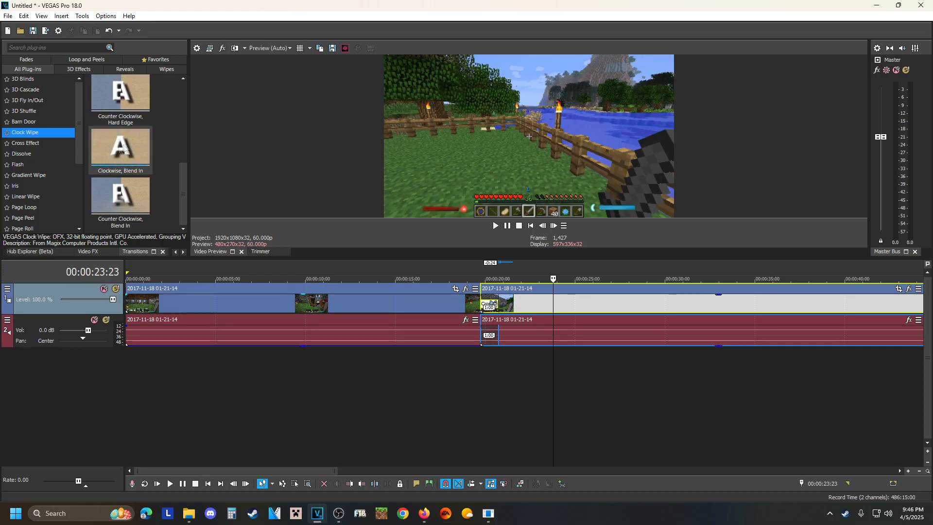
scroll(131, 152, "up", 5)
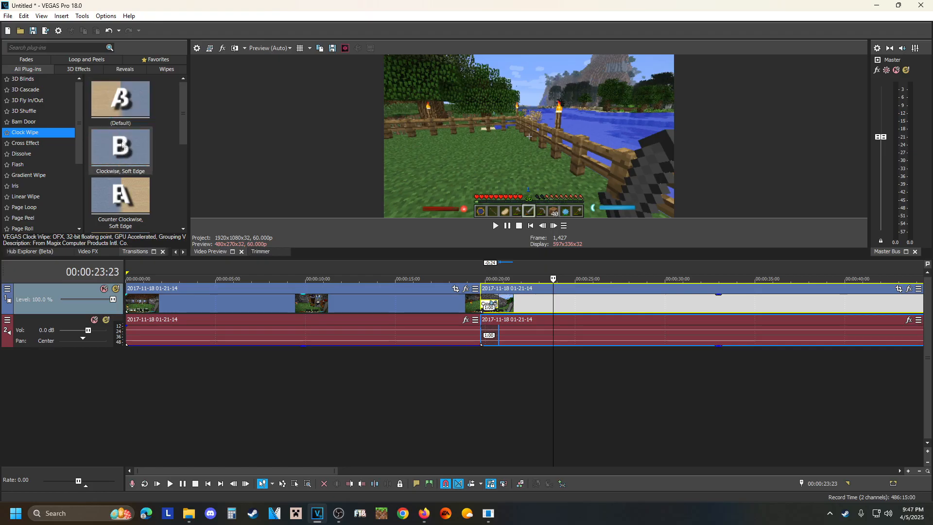
scroll(118, 154, "down", 1)
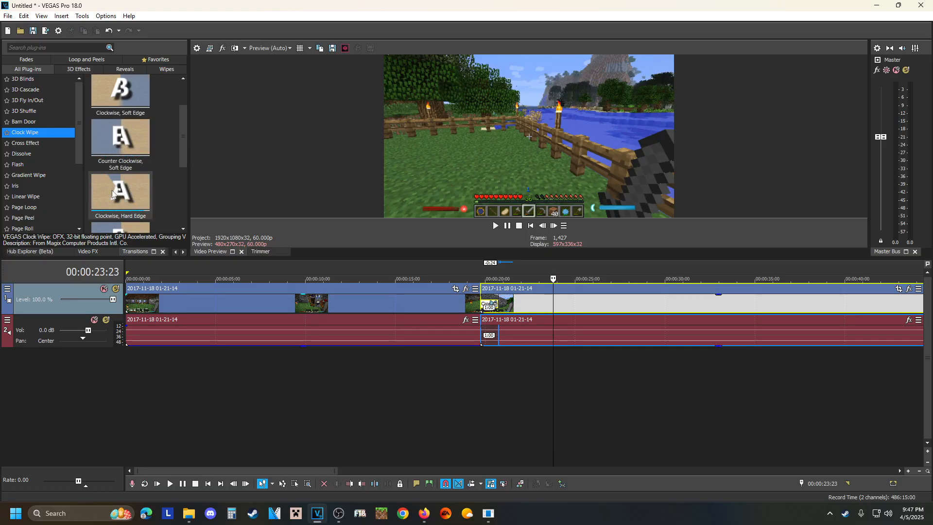
scroll(118, 137, "down", 3)
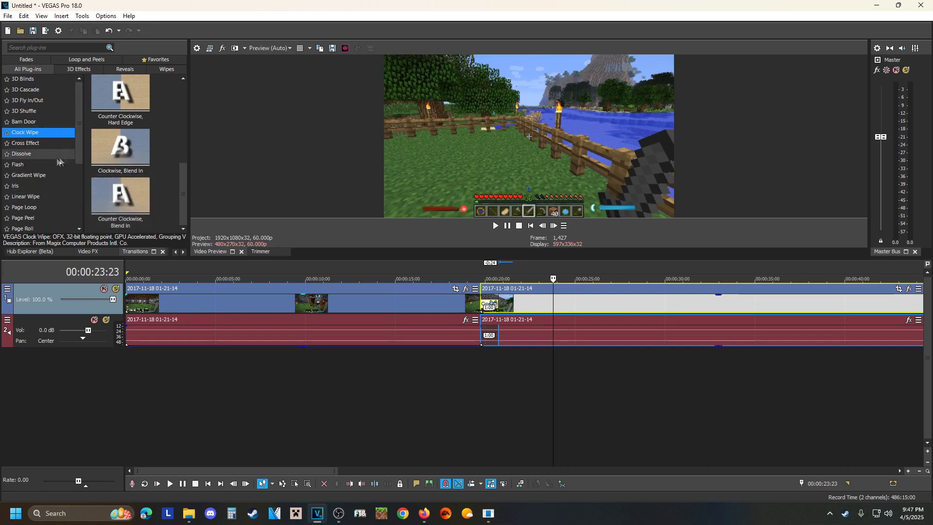
Browse the Split transition presets and check both segments around the crossfade, leaving the playback cursor at 00:00:18:24.
scroll(20, 180, "down", 4)
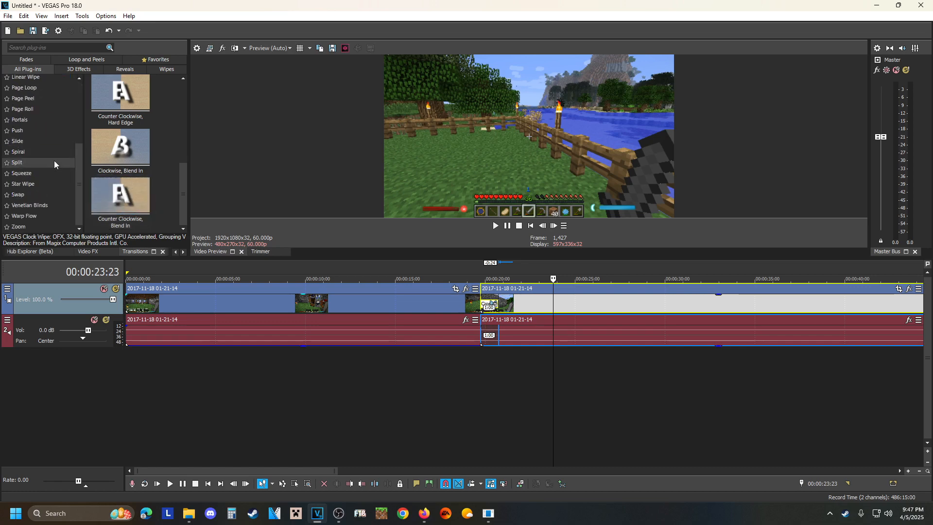
left_click(19, 163)
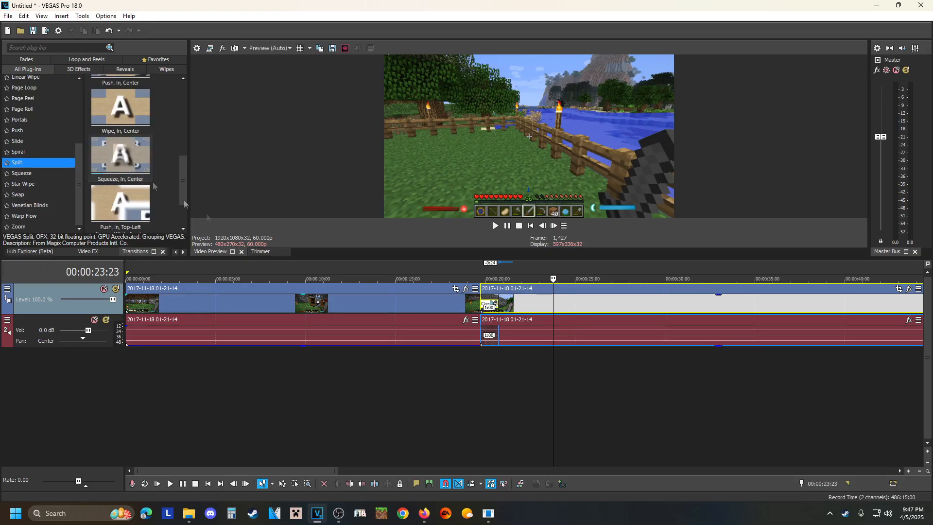
left_click(414, 309)
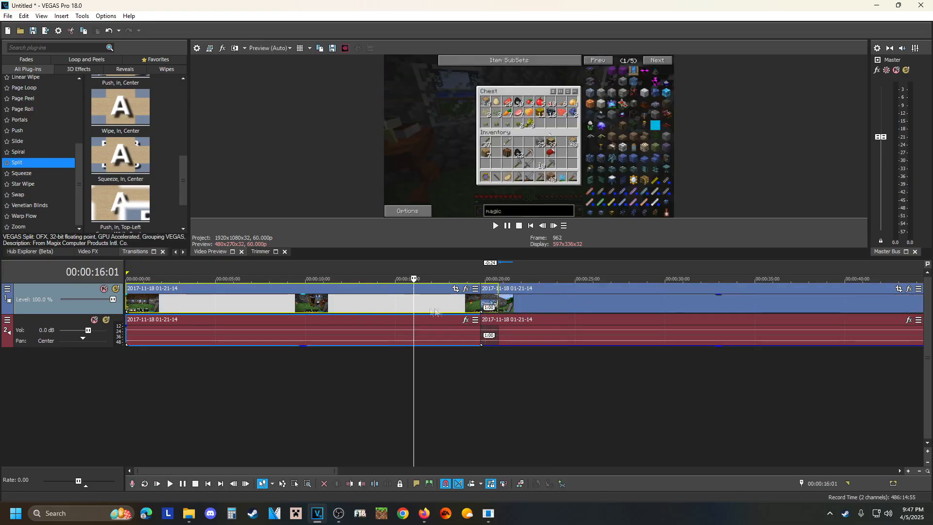
left_click(531, 305)
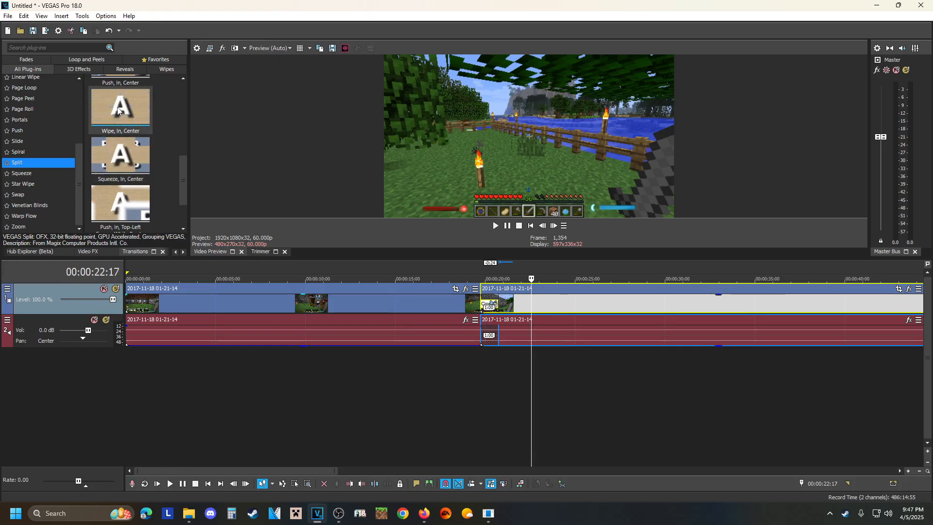
left_click(560, 306)
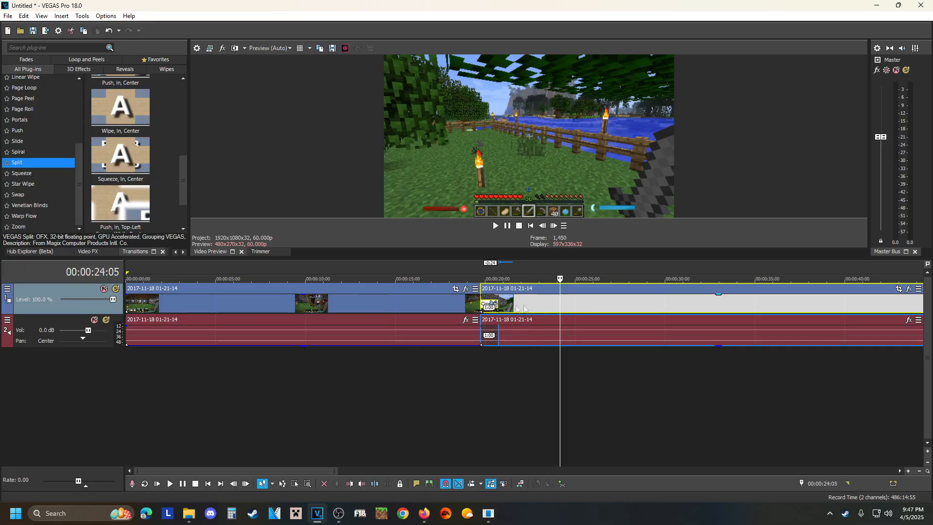
left_click(461, 302)
scroll(140, 200, "down", 1)
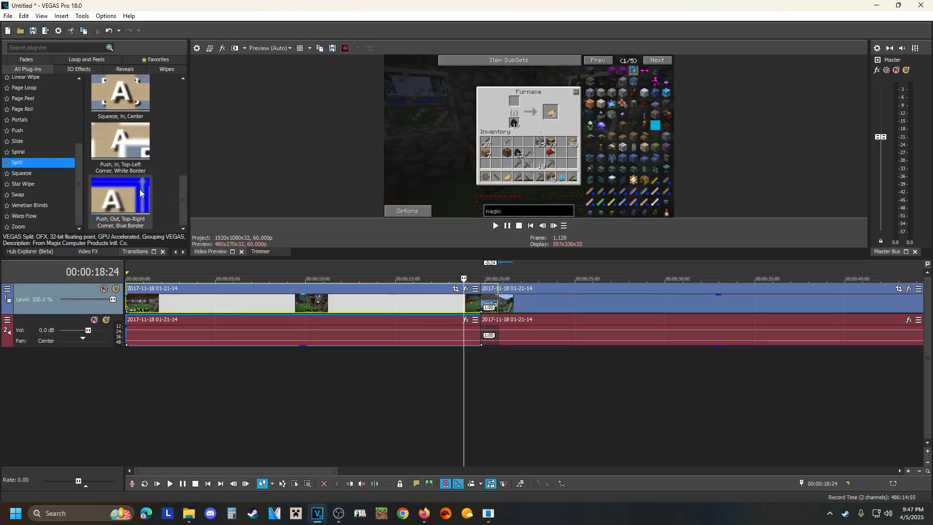
scroll(123, 218, "up", 5)
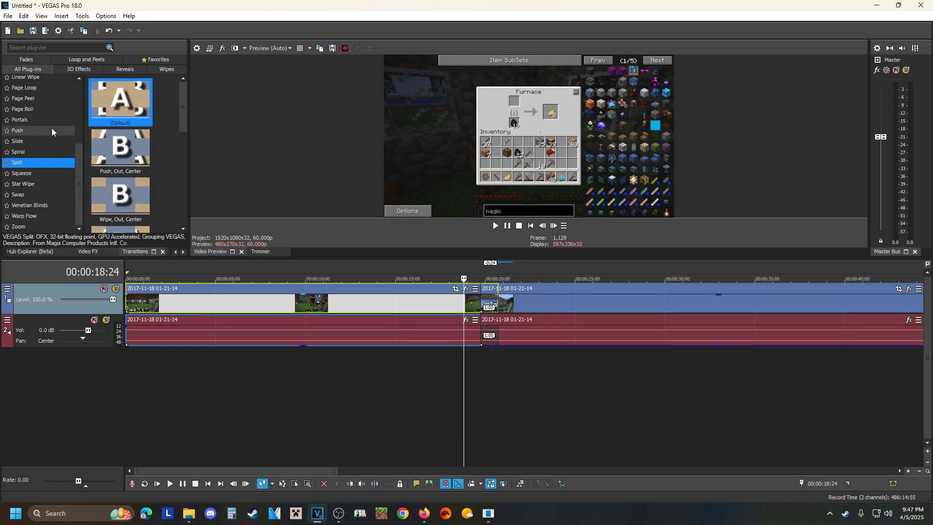
scroll(51, 128, "up", 4)
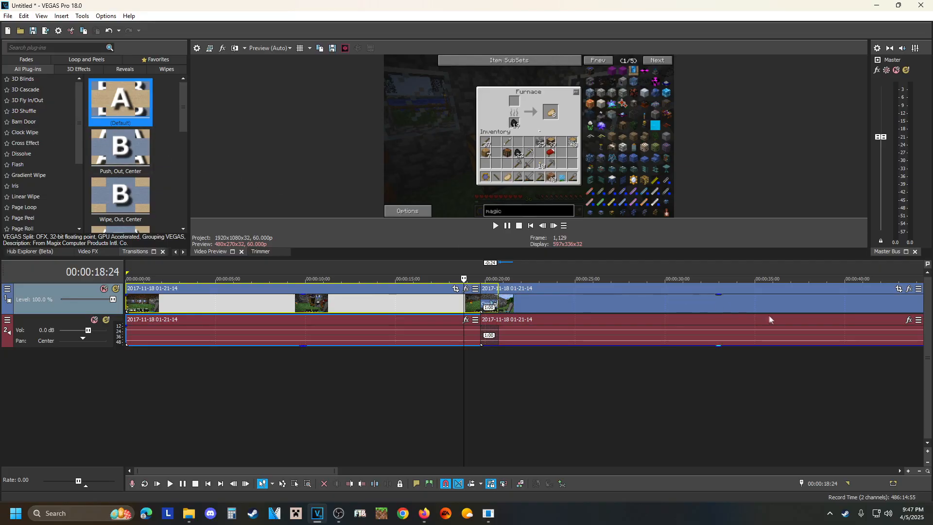
Insert an empty video track above the footage with the playback cursor at 00:00:29:13, and select the second video segment.
scroll(582, 340, "down", 5)
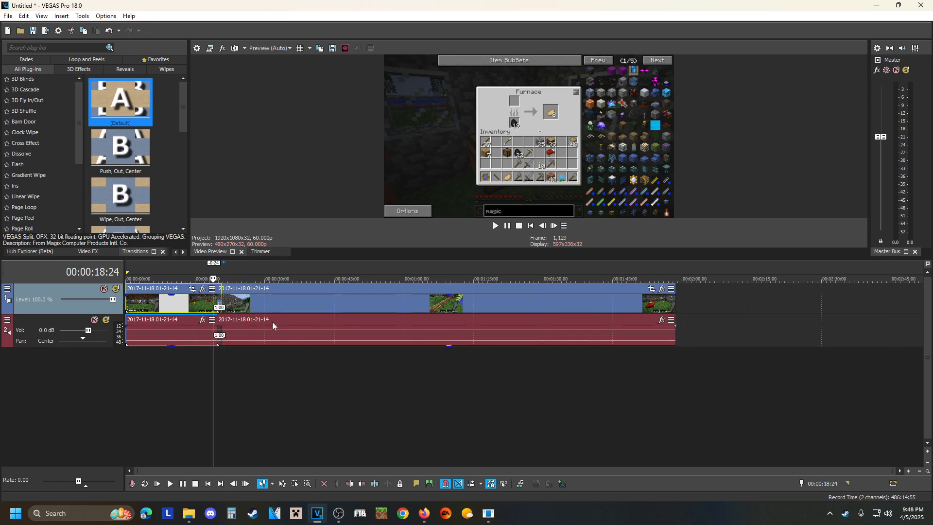
left_click(261, 303)
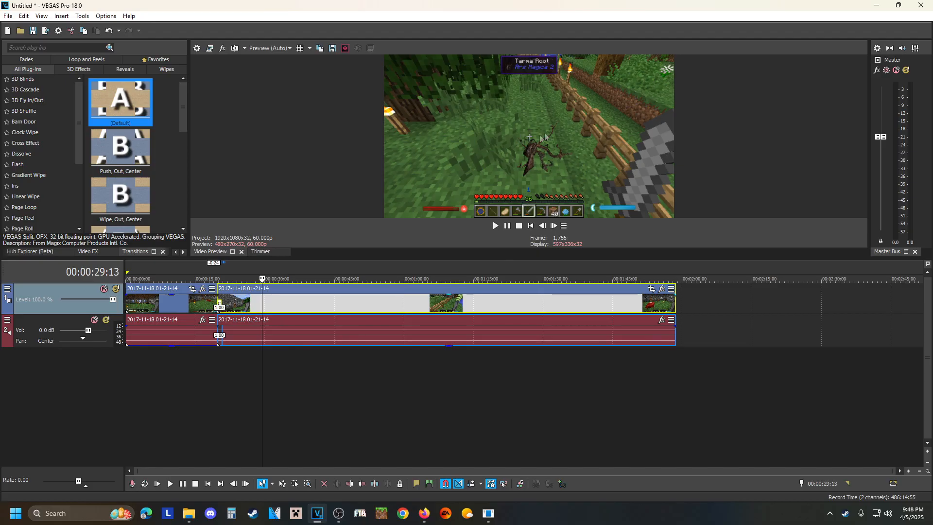
left_click(314, 372)
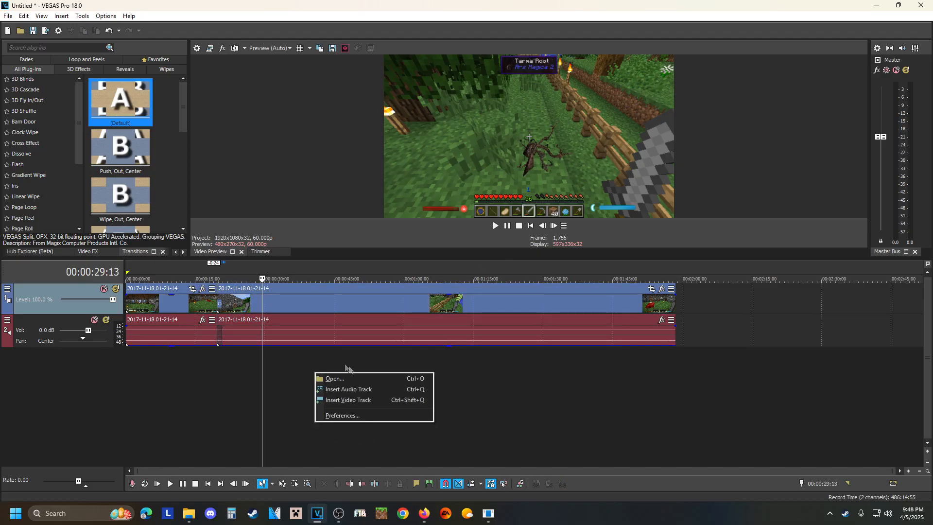
left_click(354, 400)
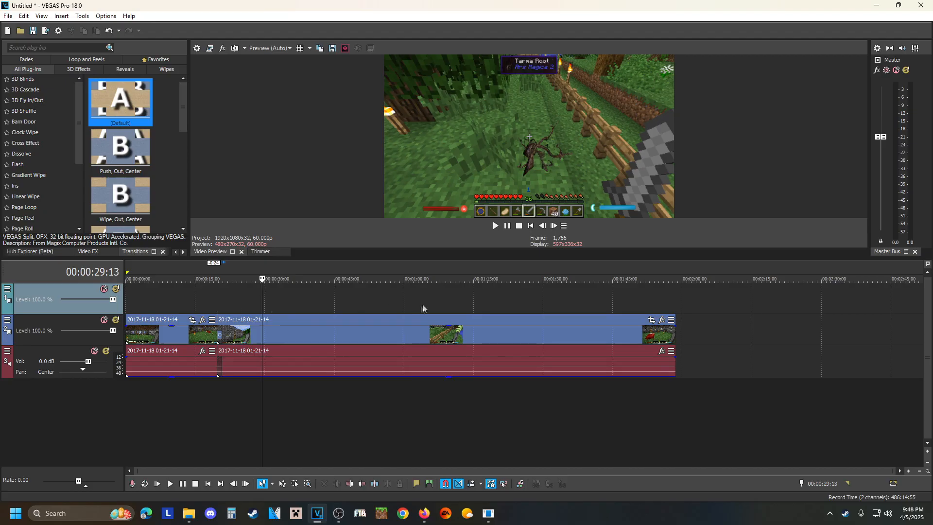
mouse_move(340, 335)
left_mouse_down()
mouse_move(339, 302)
mouse_move(340, 328)
left_mouse_up()
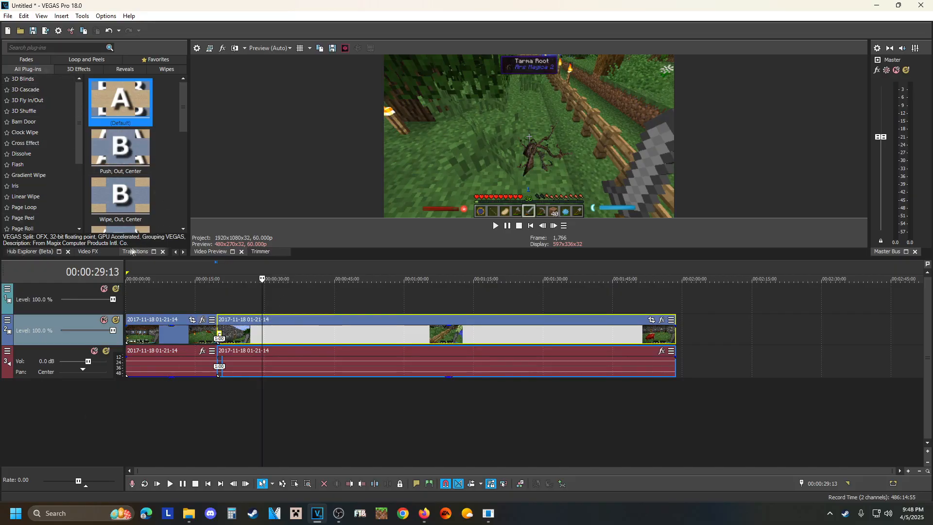
Browse the Titles & Text presets of the media generator, from the numbered titles to the animated ones such as Float and Pop.
left_click(183, 252)
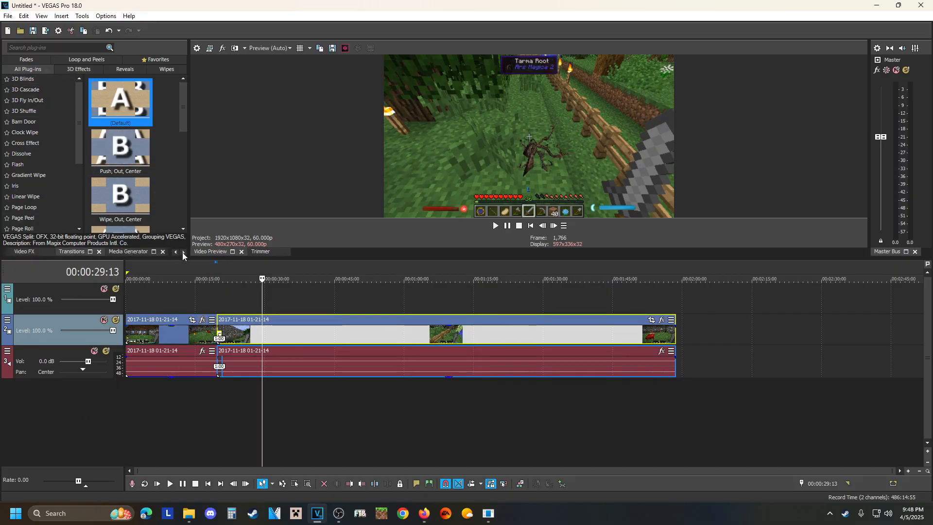
left_click(138, 252)
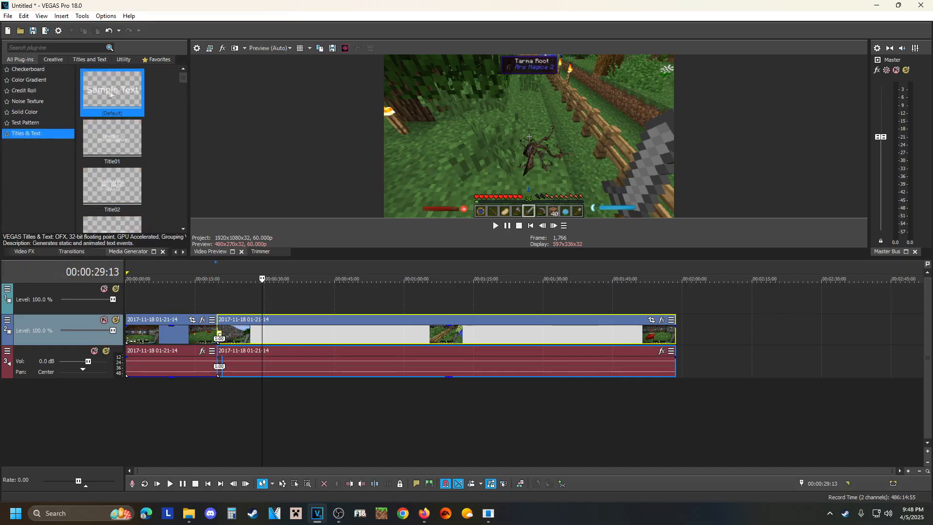
scroll(116, 154, "down", 4)
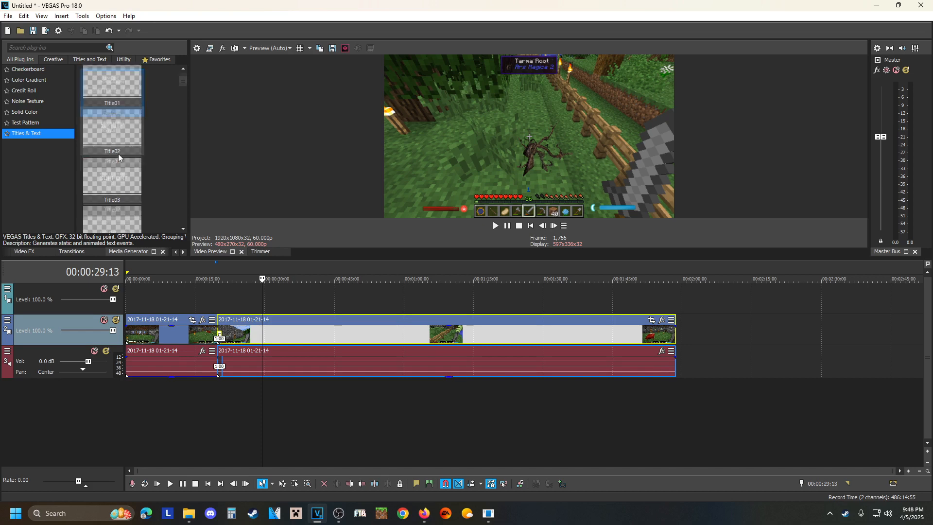
scroll(114, 165, "down", 4)
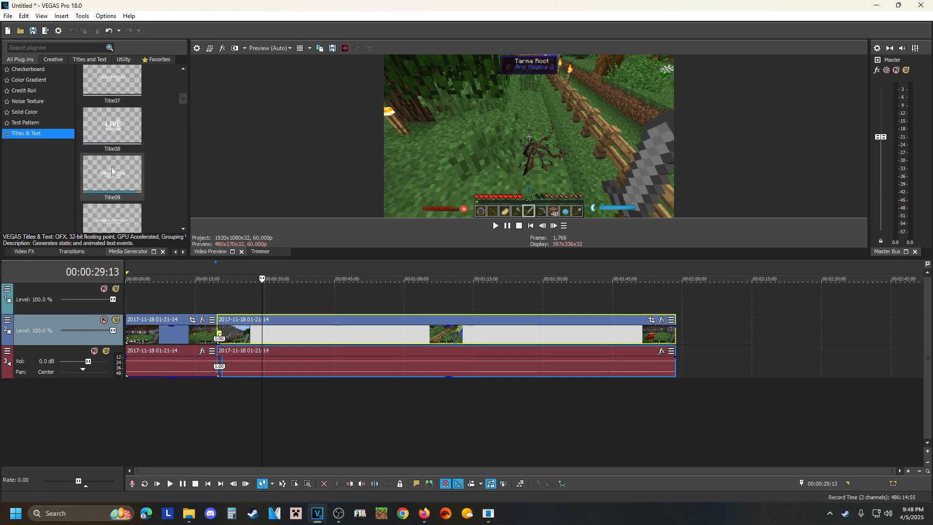
scroll(108, 181, "down", 6)
scroll(109, 181, "down", 12)
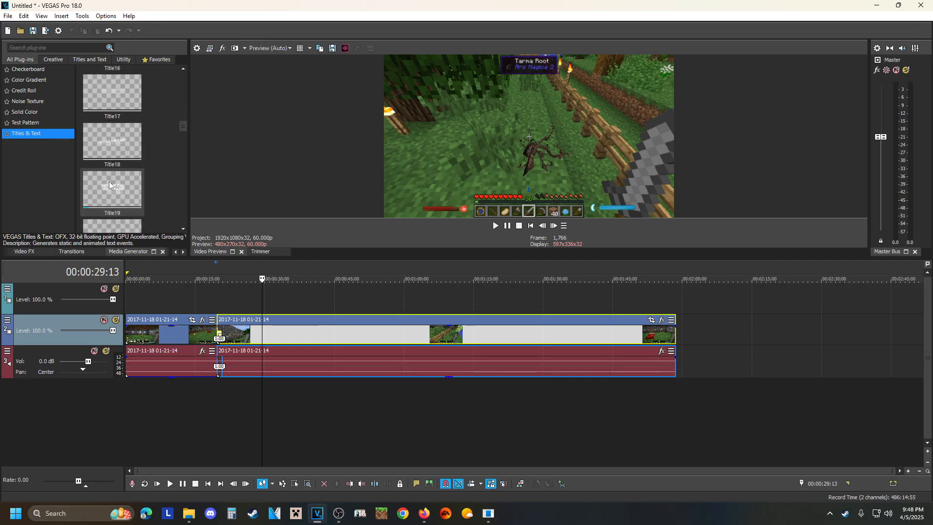
scroll(108, 184, "down", 5)
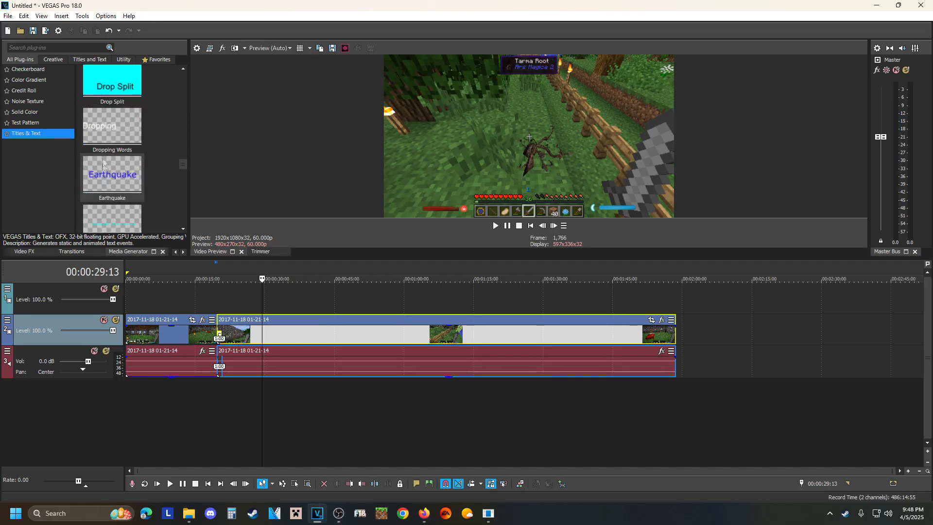
scroll(102, 181, "down", 3)
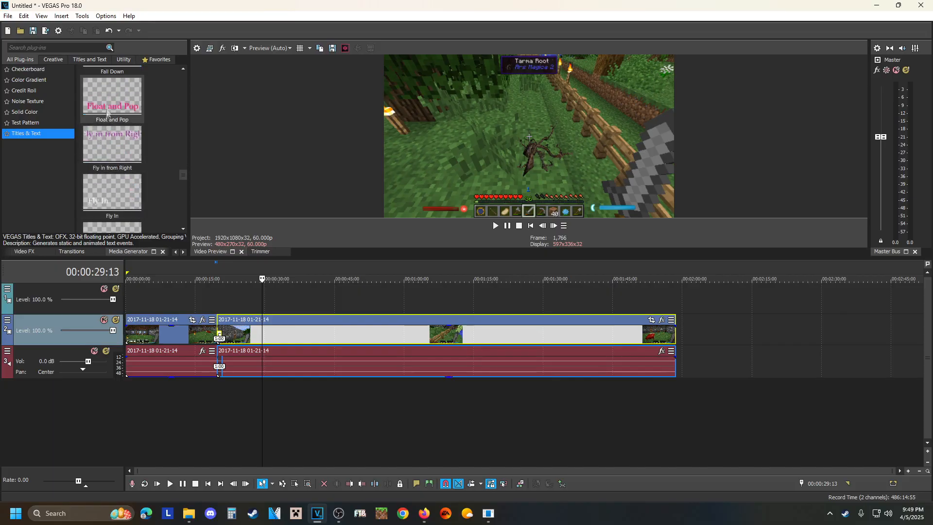
scroll(108, 124, "up", 10)
scroll(105, 123, "up", 3)
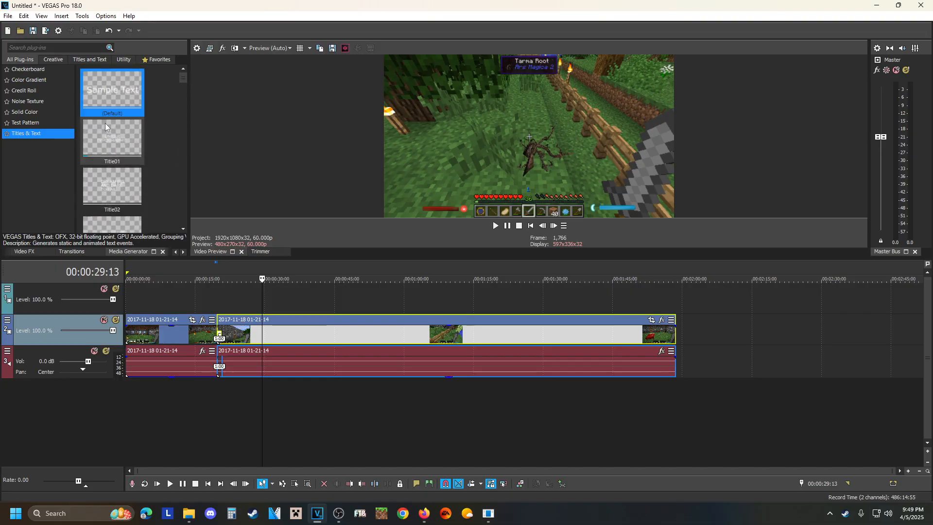
Place the default Titles & Text preset on the empty top track at 00:00:29:13 and clear its sample text.
left_click_drag(106, 90, 269, 301)
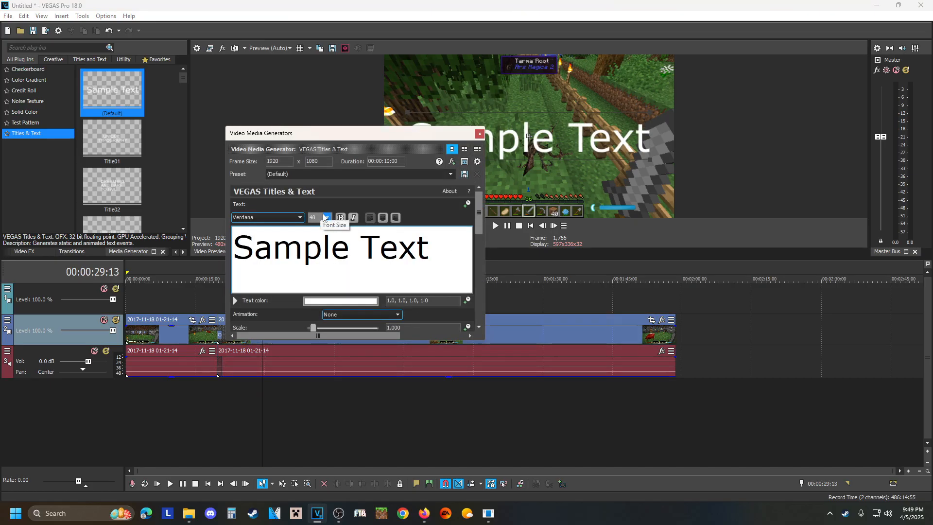
triple_click(431, 248)
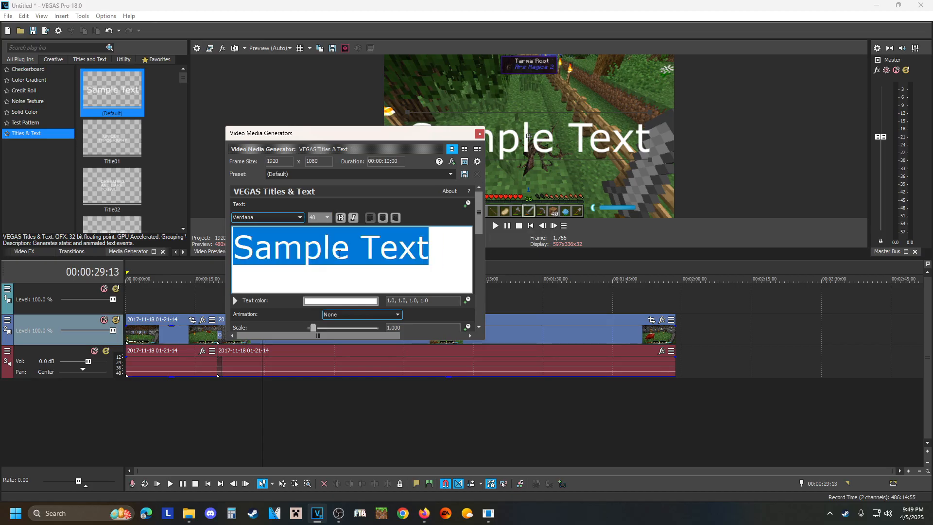
key("BackSpace")
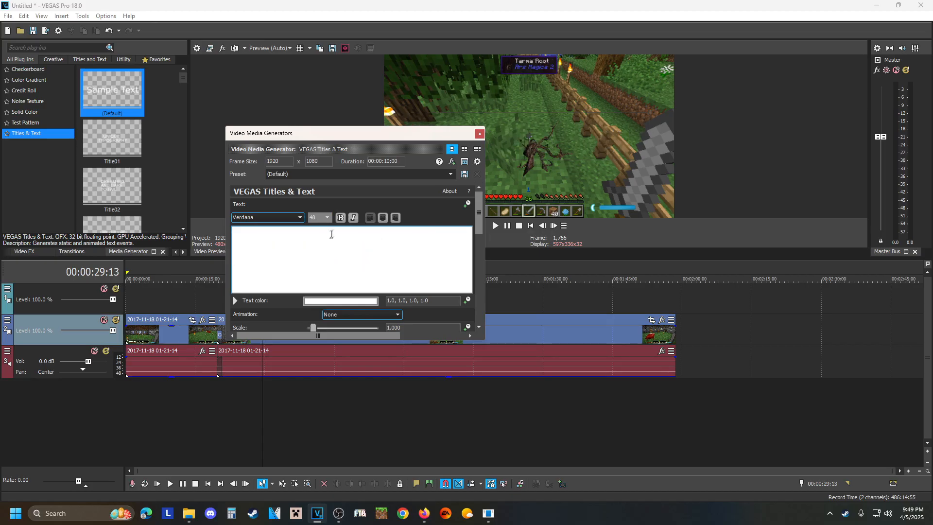
Set the title's font size to 14, keep Verdana, and enter the text "I forgot to mention this part here".
left_click(326, 218)
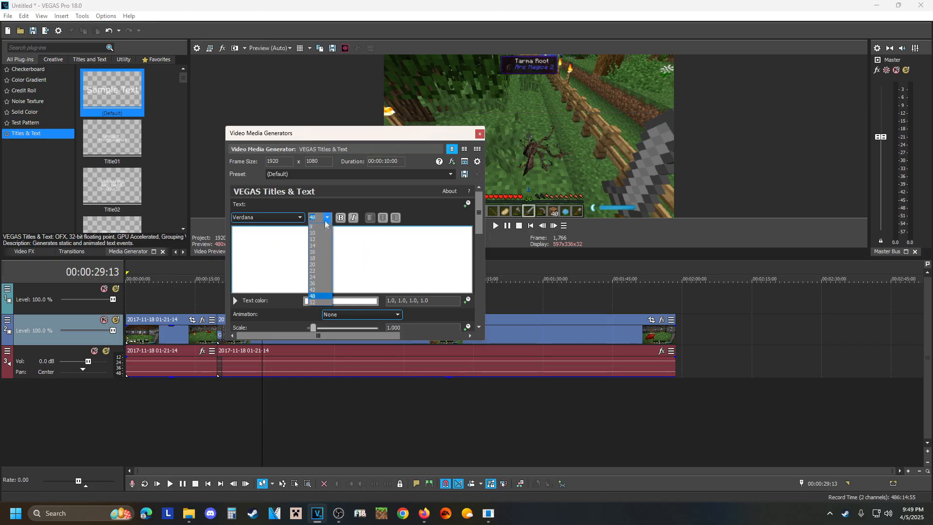
left_click(318, 244)
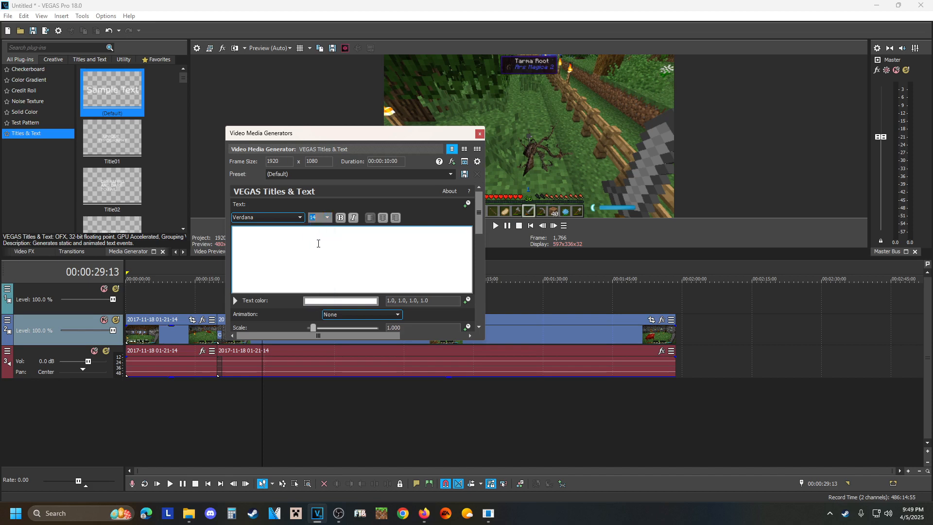
left_click(262, 220)
scroll(263, 311, "up", 20)
scroll(261, 311, "up", 10)
left_click(263, 218)
type("forgot to ")
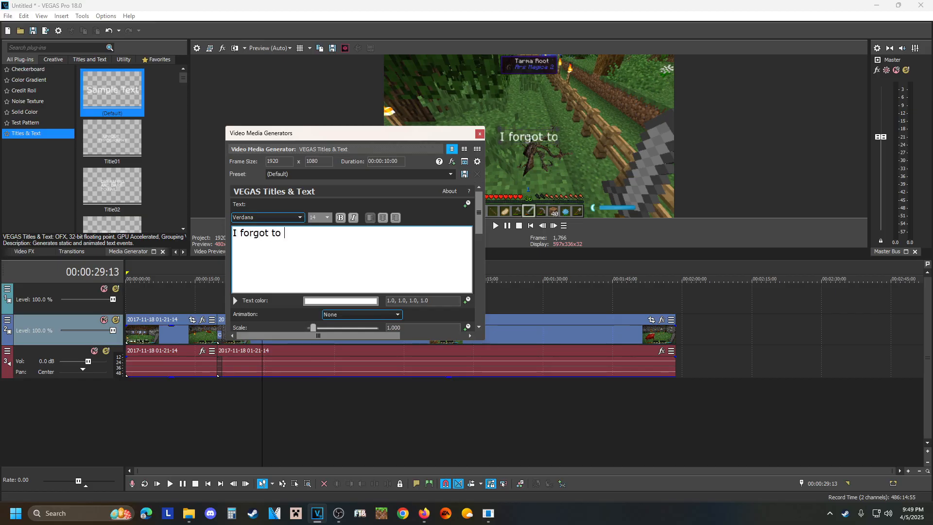
type("mention")
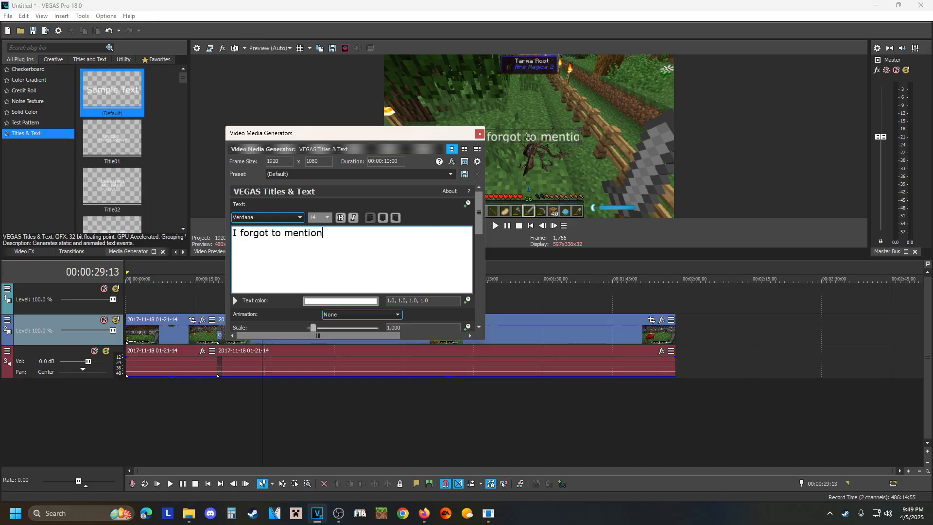
type(" this part here")
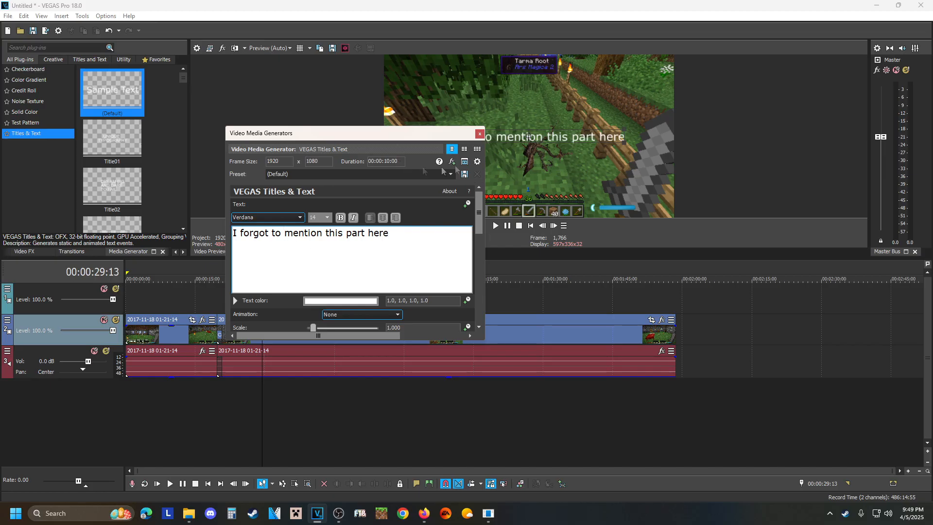
left_click(480, 133)
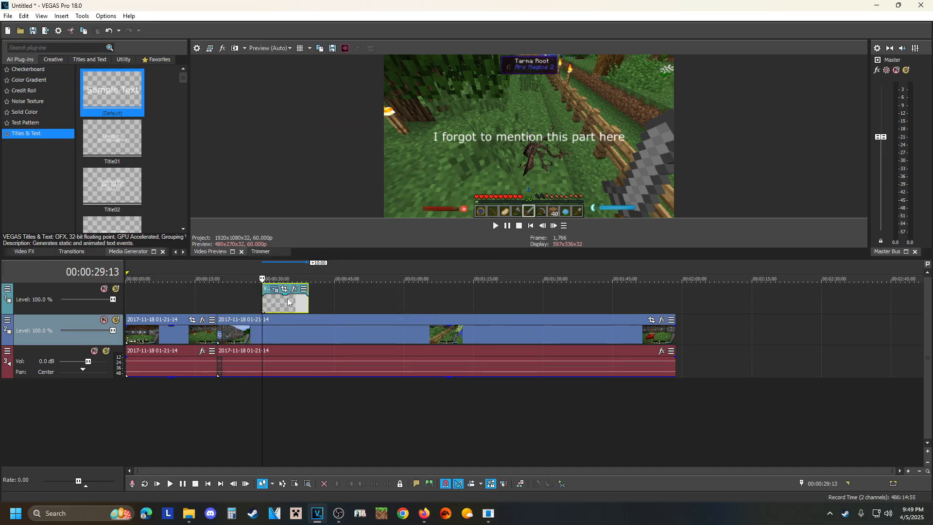
Reopen the title event's generated media settings and set the text animation to Action Flip.
scroll(287, 298, "up", 3)
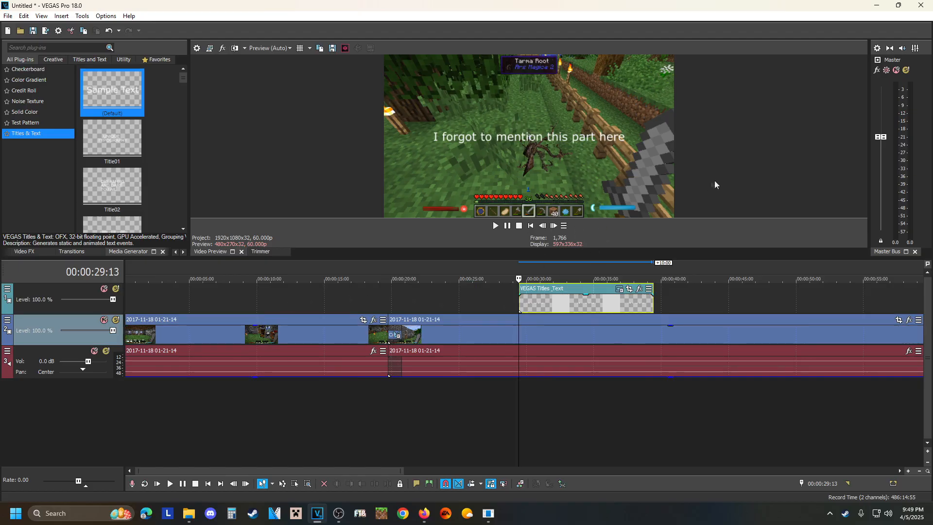
right_click(588, 304)
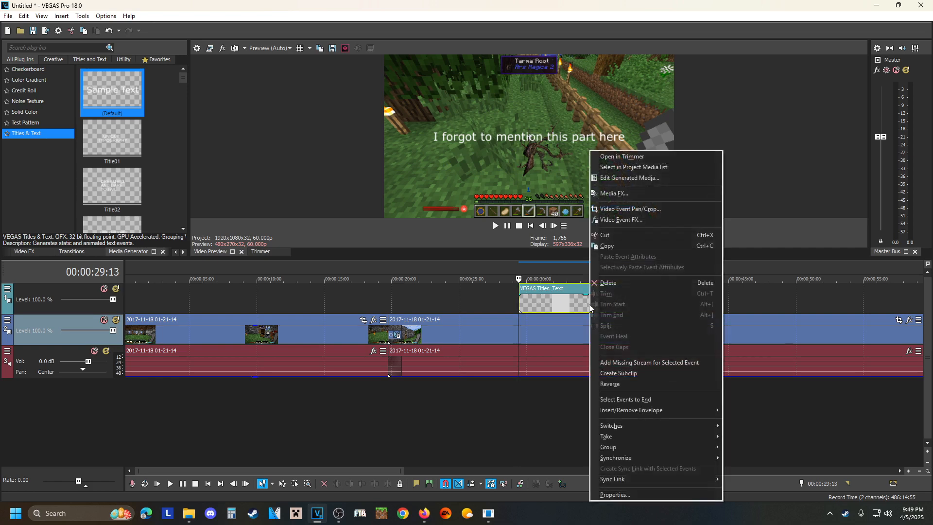
left_click(619, 178)
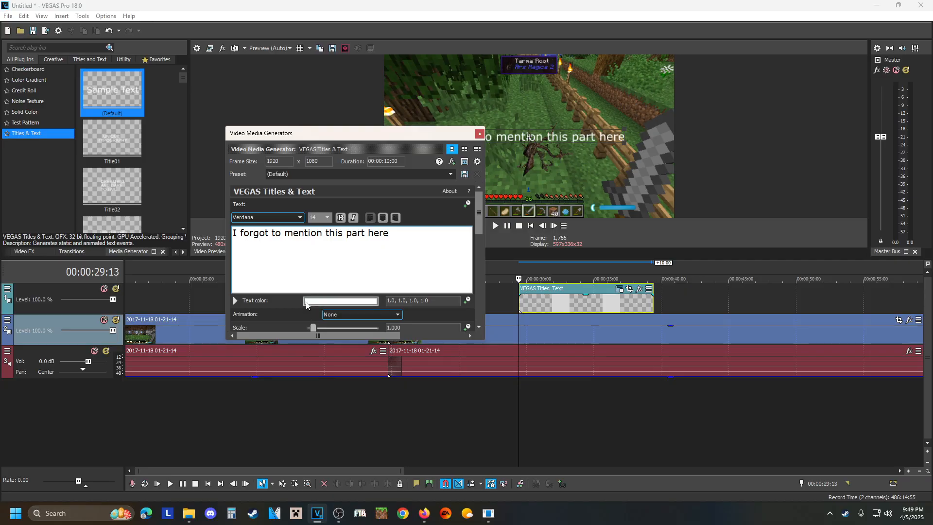
scroll(341, 318, "down", 1)
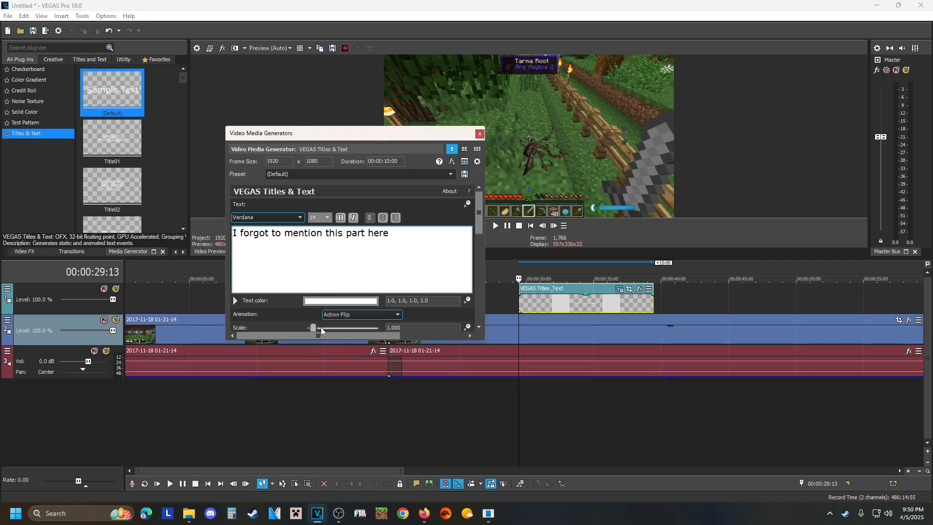
Set the title's scale to about 1.58 and play it from 00:00:33:10, pausing at 00:00:35:24.
left_click_drag(313, 327, 319, 330)
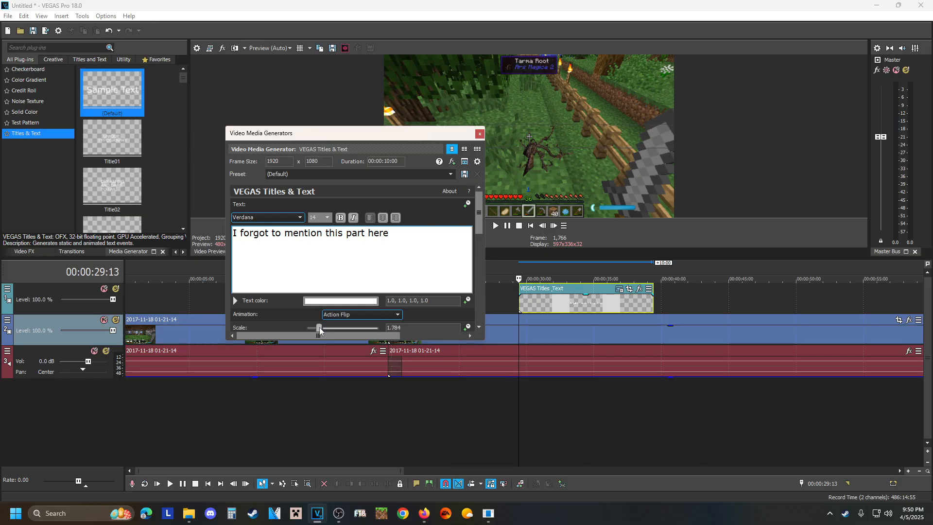
left_click(571, 303)
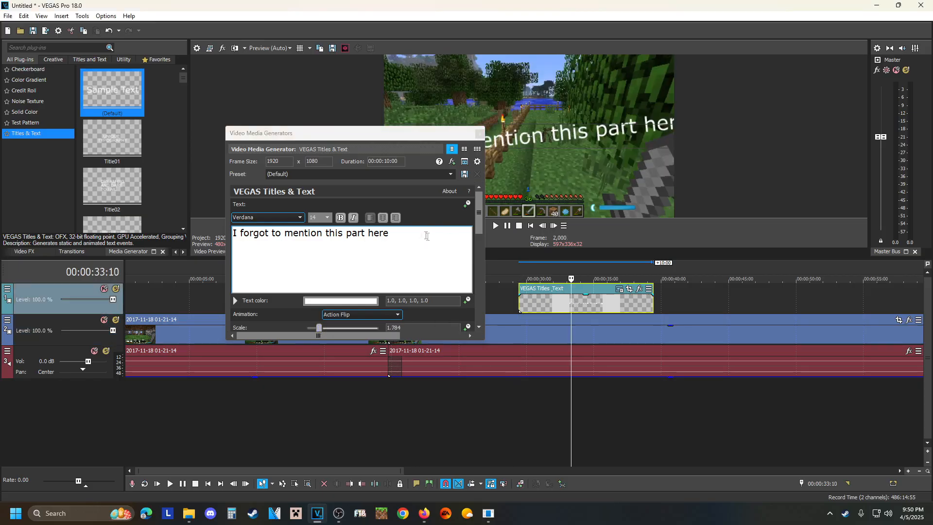
mouse_move(319, 328)
left_mouse_down()
mouse_move(335, 327)
mouse_move(319, 329)
left_mouse_up()
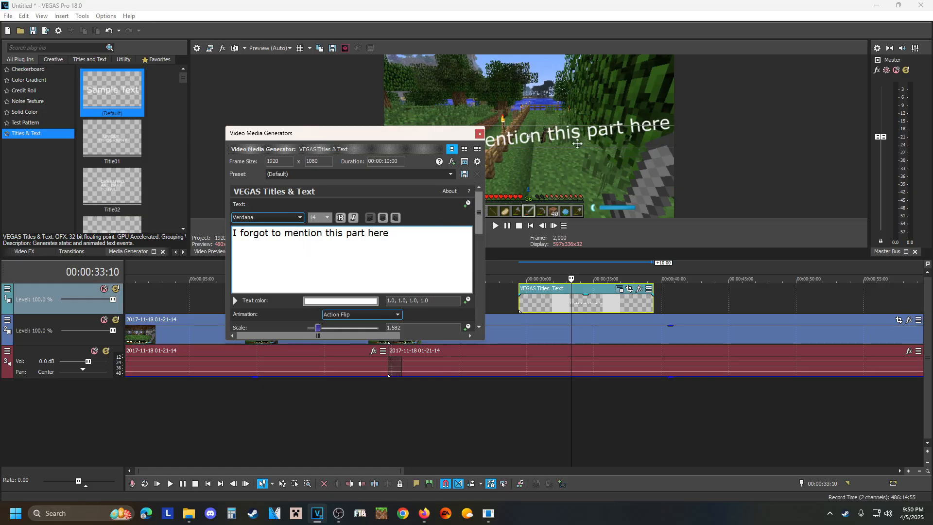
left_click(479, 133)
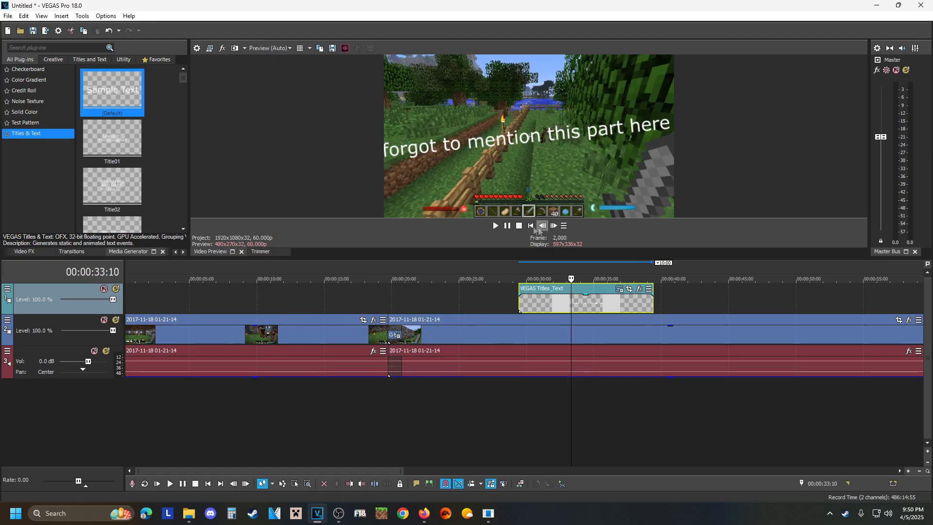
left_click(506, 225)
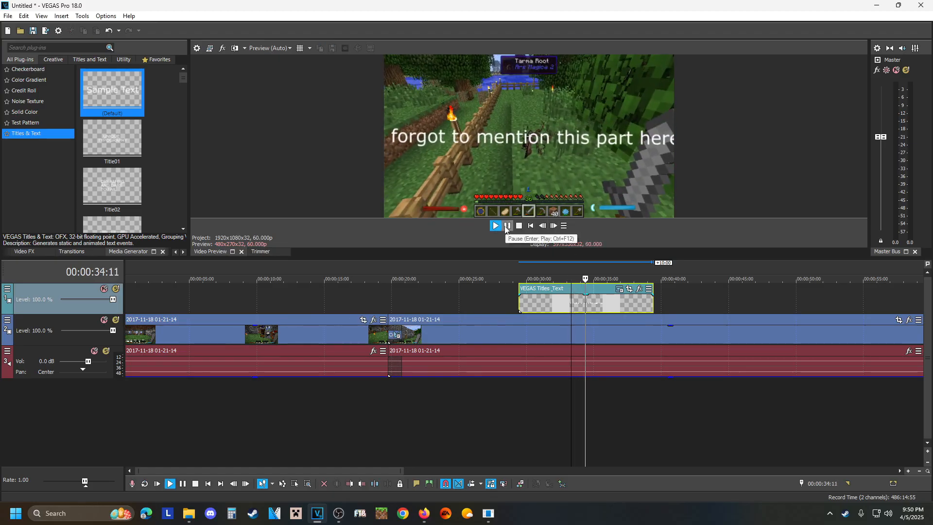
left_click(506, 225)
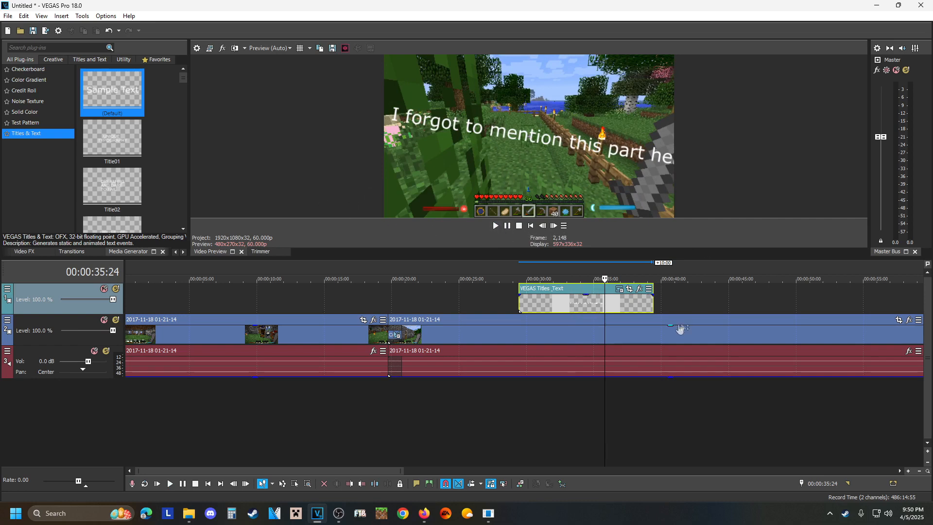
Change the title's animation to Slide Up and play the result from the start of the title event.
right_click(558, 305)
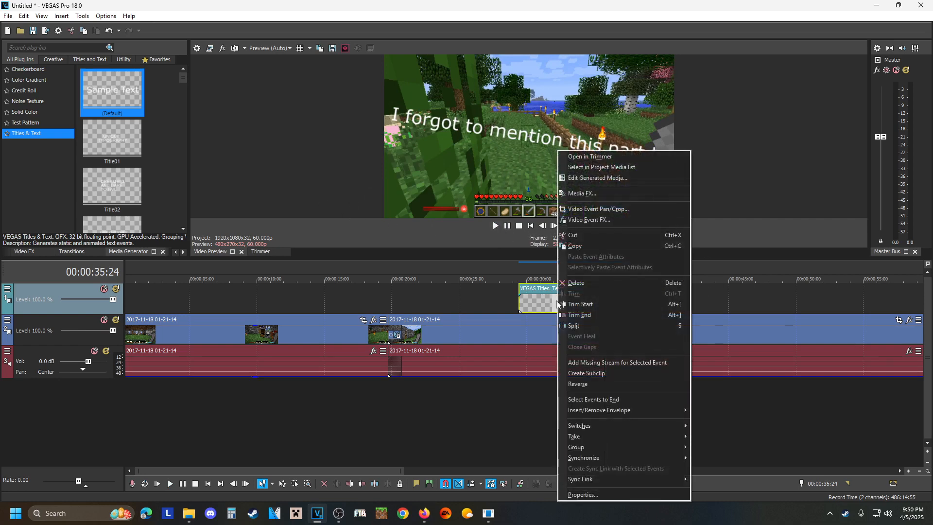
left_click(581, 179)
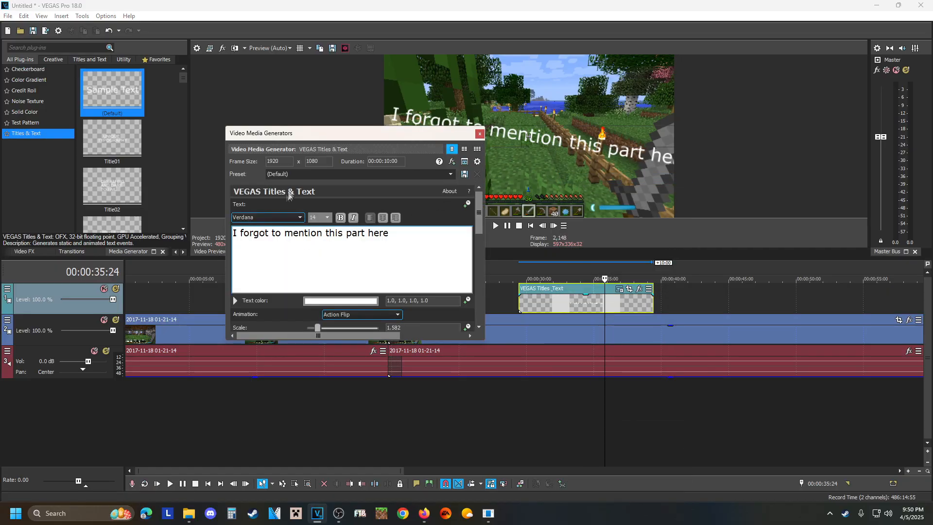
left_click(451, 174)
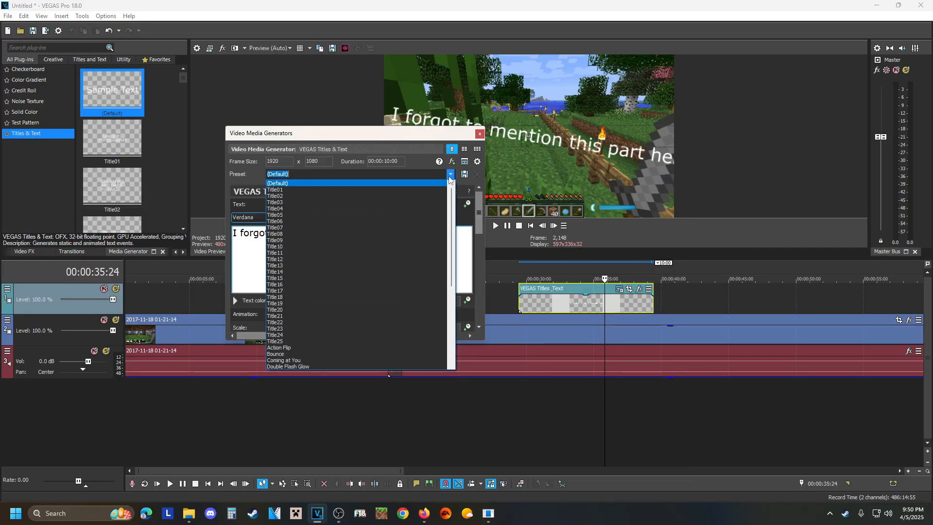
left_click(449, 178)
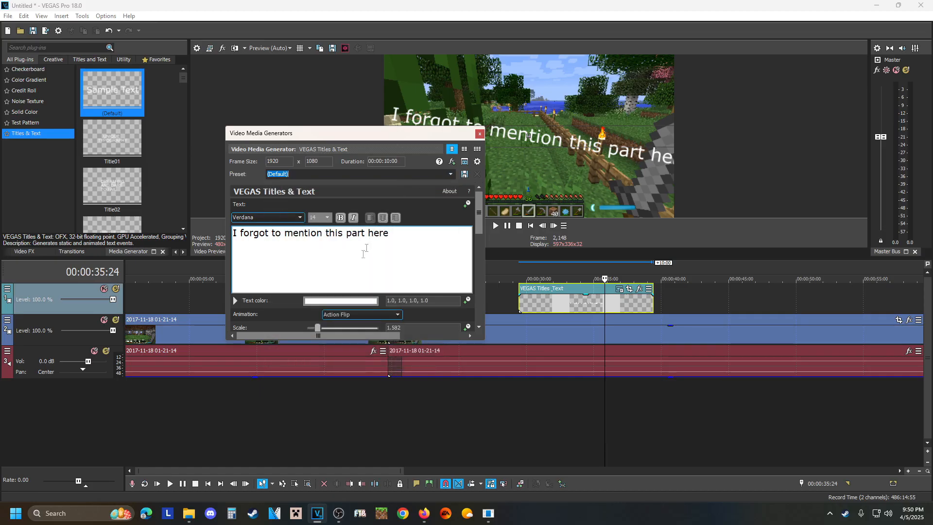
left_click(397, 314)
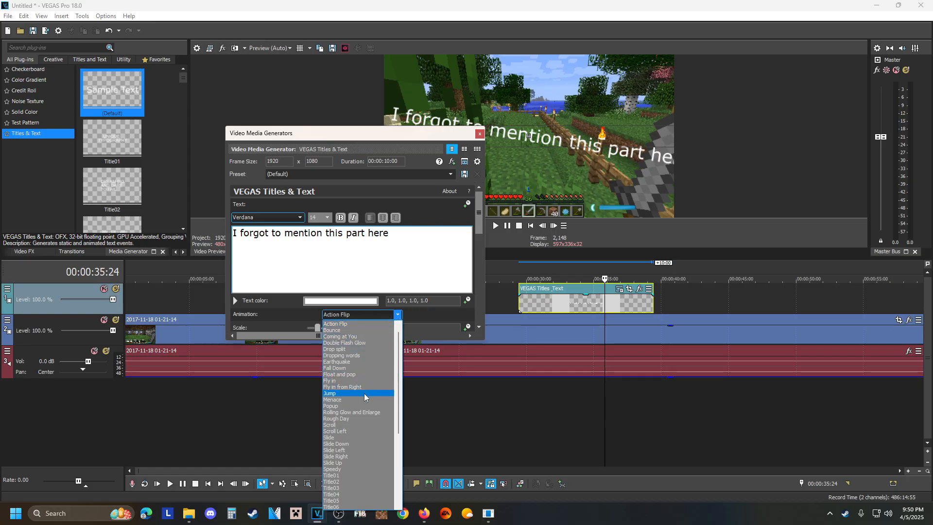
left_click(344, 461)
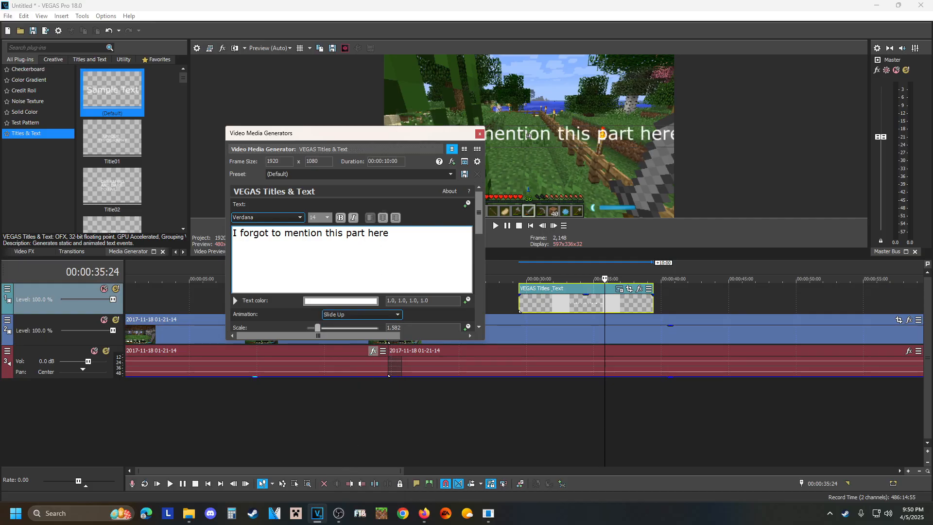
left_click(479, 134)
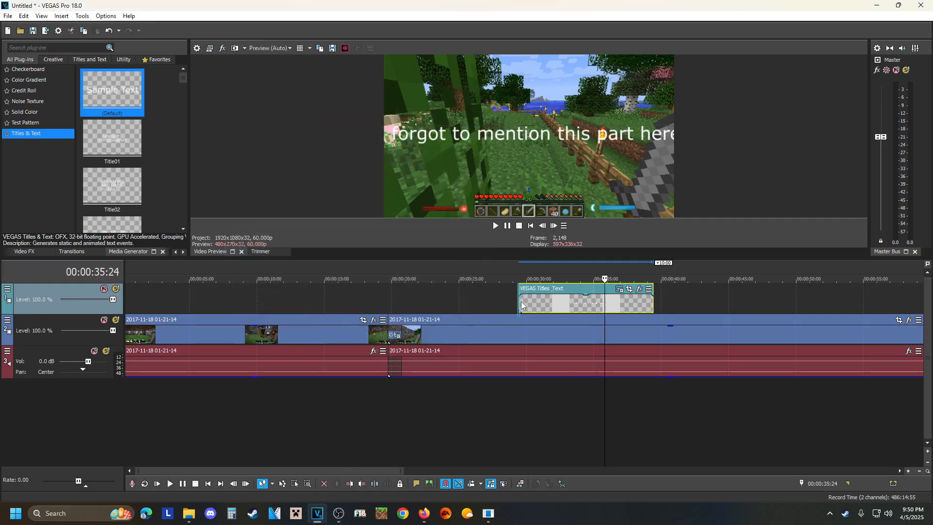
left_click(519, 302)
left_click(508, 228)
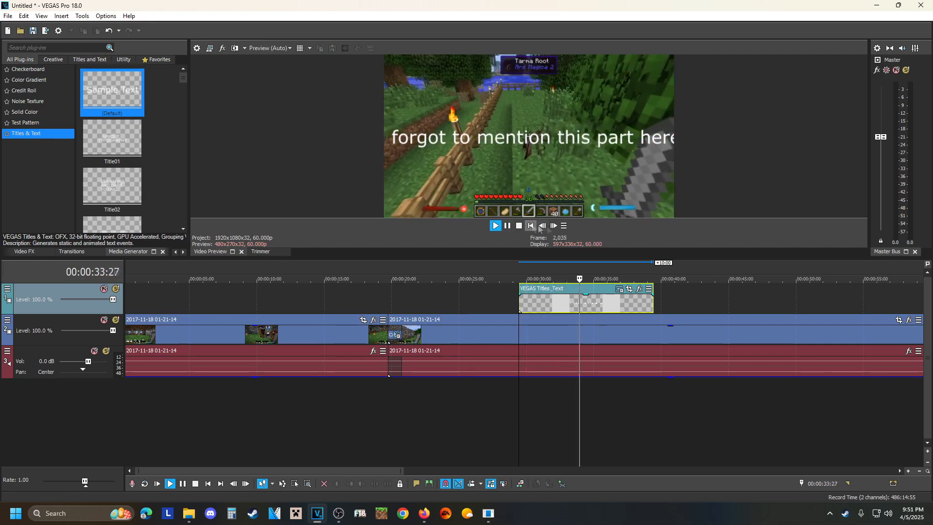
Trim the title event's end back to about 00:00:35:06 and play the shortened title from 00:00:28:28.
left_click(507, 226)
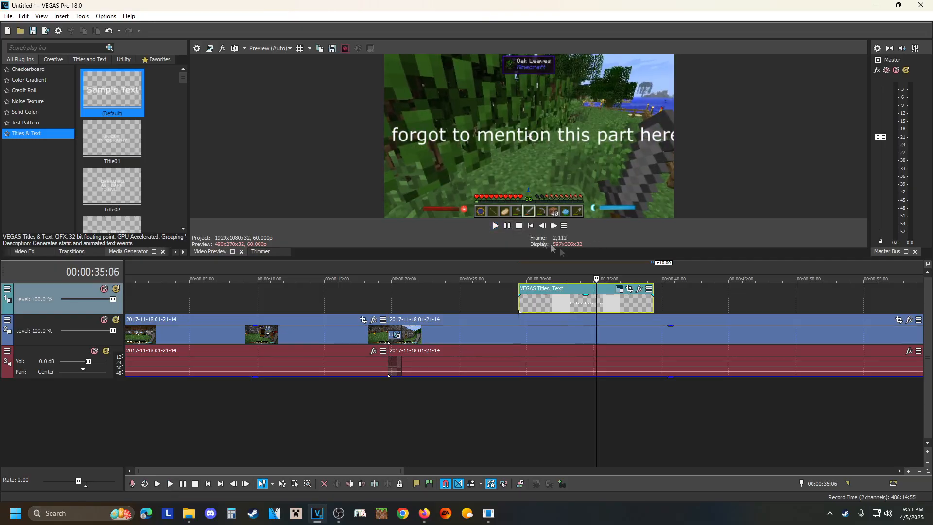
left_click_drag(652, 304, 599, 315)
left_click(511, 298)
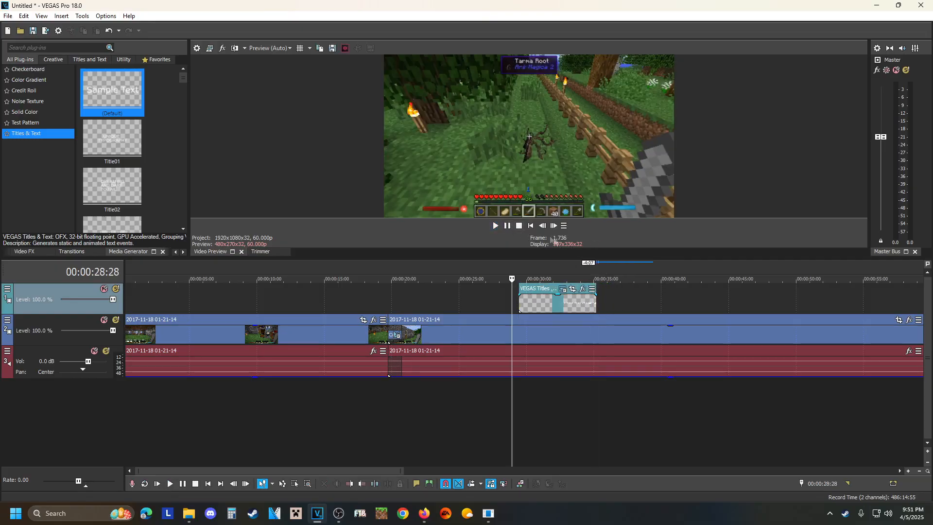
left_click(507, 226)
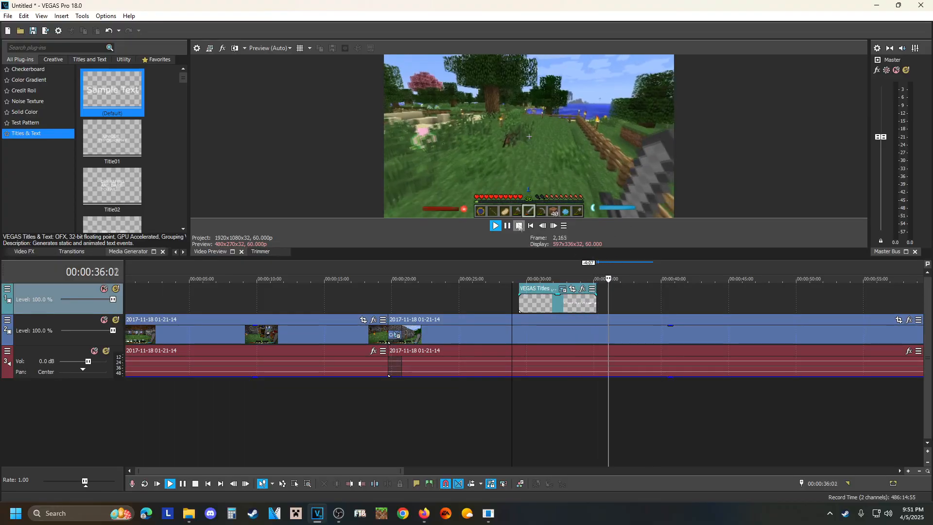
left_click(507, 226)
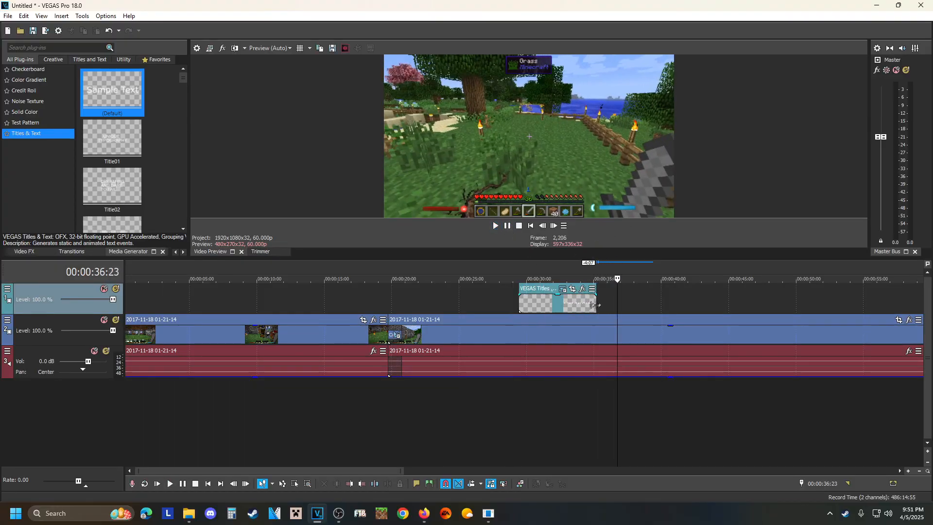
Reduce the title's scale to 1.312 in its generated media settings and play it from just before the title event.
right_click(563, 305)
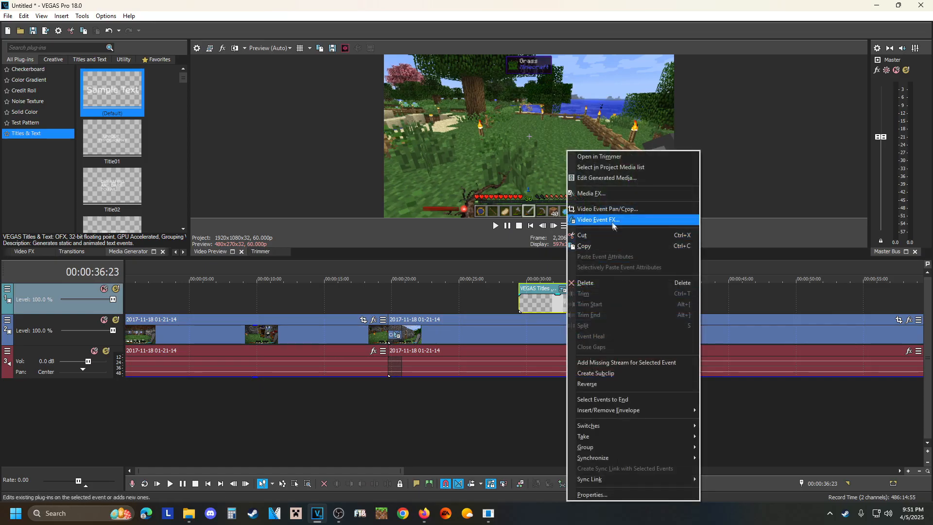
left_click(602, 178)
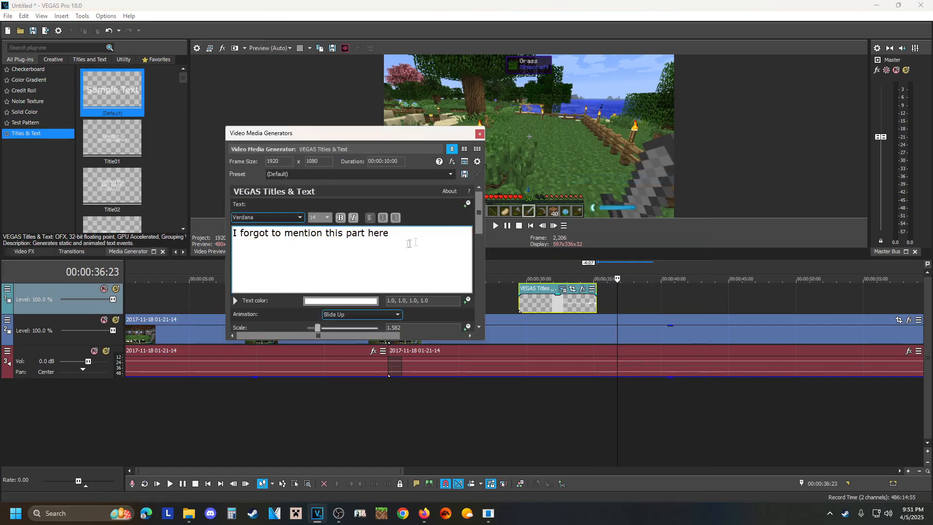
left_click_drag(316, 325, 313, 325)
left_click(480, 135)
left_click(509, 297)
left_click(495, 225)
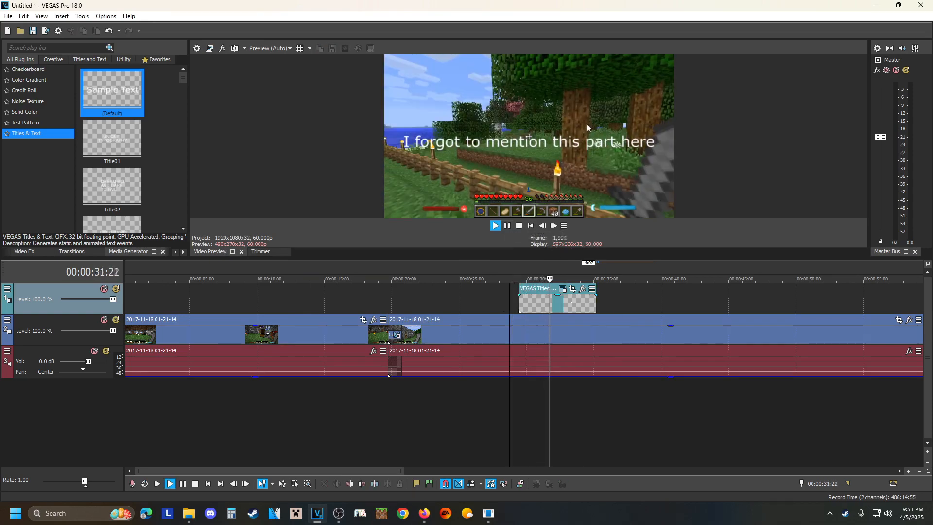
left_click(507, 226)
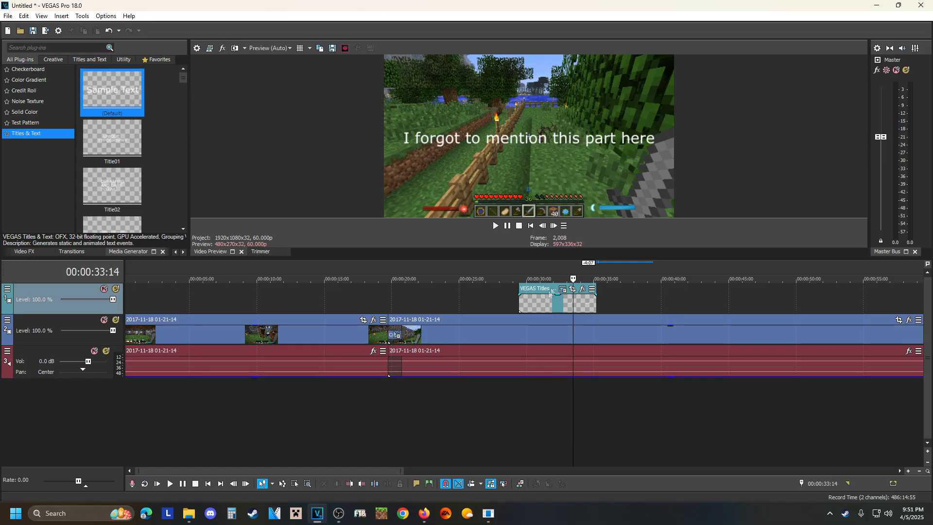
Reopen the title's generated media settings and move the text down to just above the game's hotbar, at about 0.50, 0.28.
right_click(533, 306)
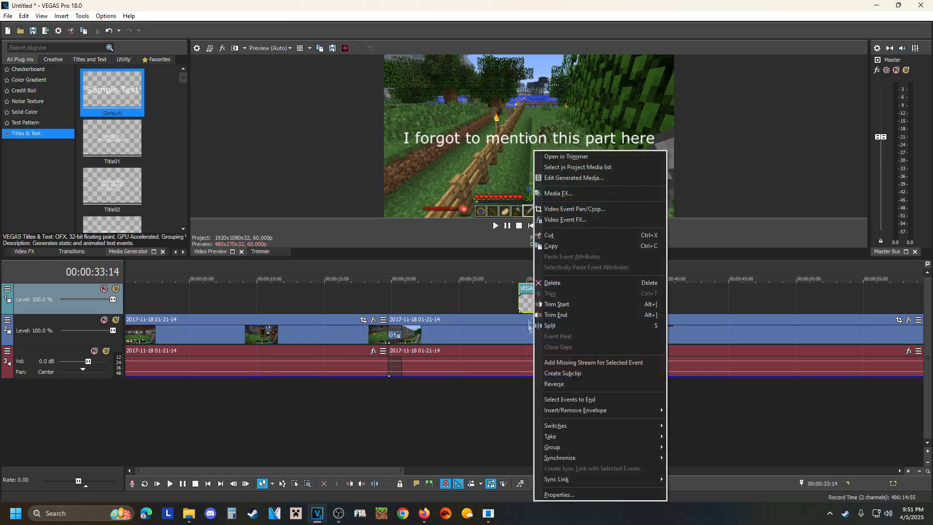
left_click(573, 178)
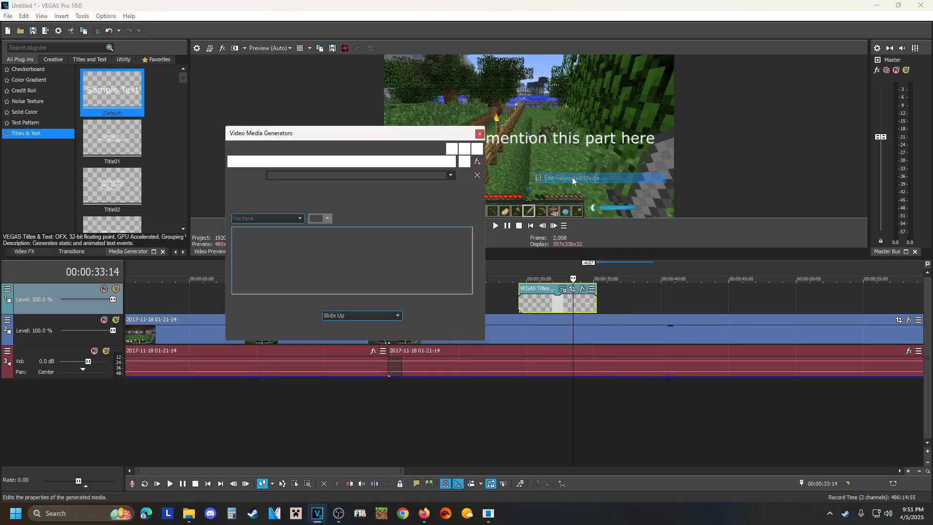
left_click(532, 138)
left_click_drag(532, 139, 532, 181)
left_click_drag(395, 135, 222, 84)
left_click(490, 184)
mouse_move(489, 183)
left_mouse_down()
mouse_move(486, 85)
mouse_move(487, 210)
mouse_move(492, 110)
mouse_move(494, 206)
mouse_move(497, 85)
mouse_move(489, 174)
left_mouse_up()
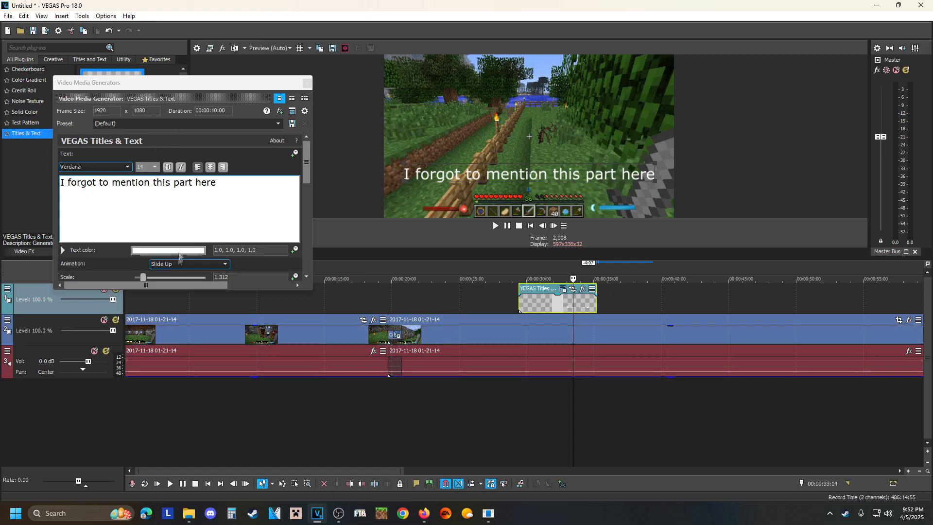
Change the title's text color to red (1.0, 0.03, 0.03, 1.0) and its animation to Speedy.
left_click(149, 251)
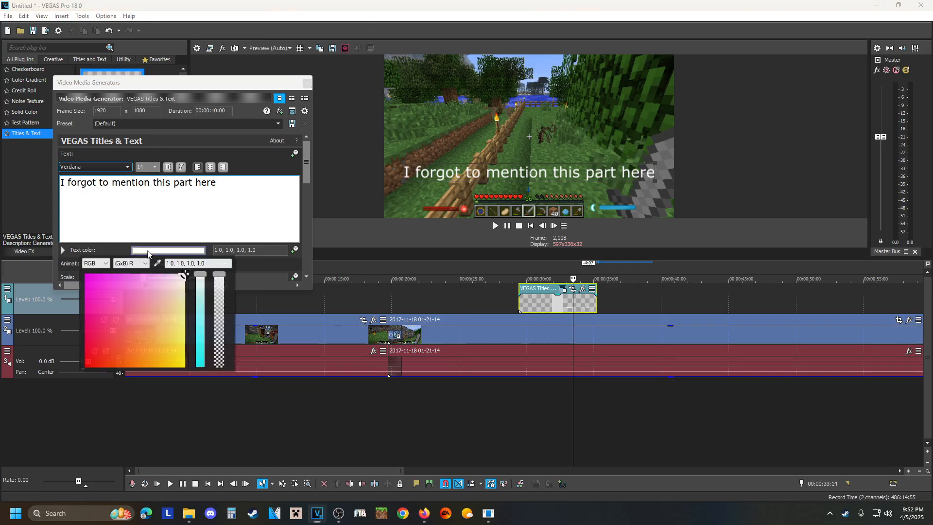
left_click(183, 366)
left_click(198, 366)
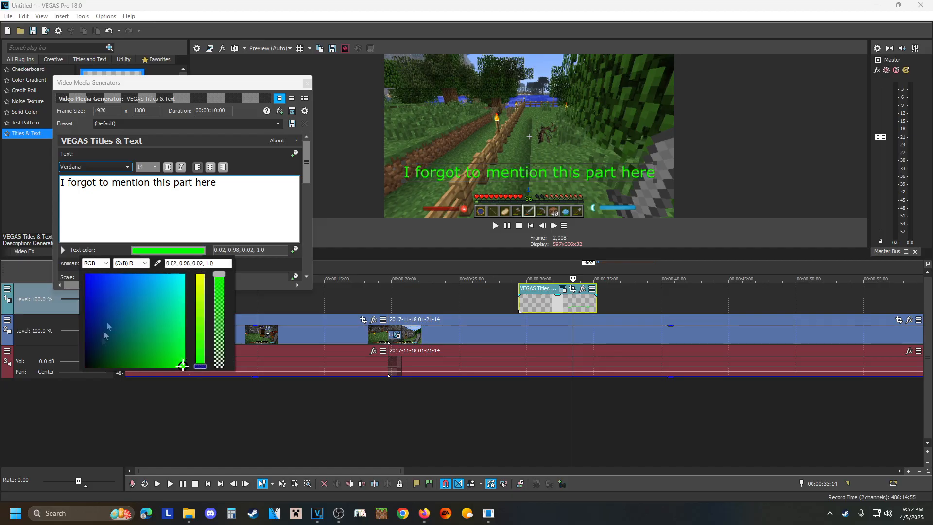
left_click(88, 364)
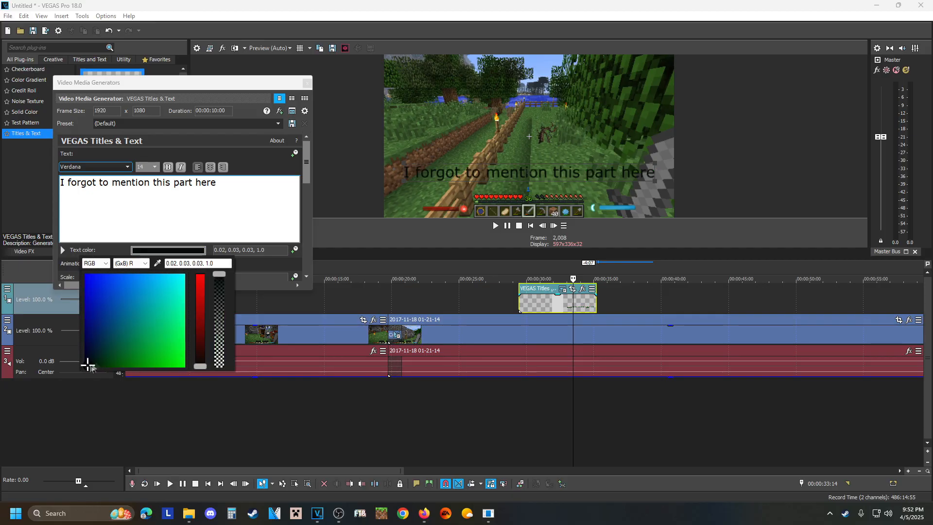
left_click(200, 278)
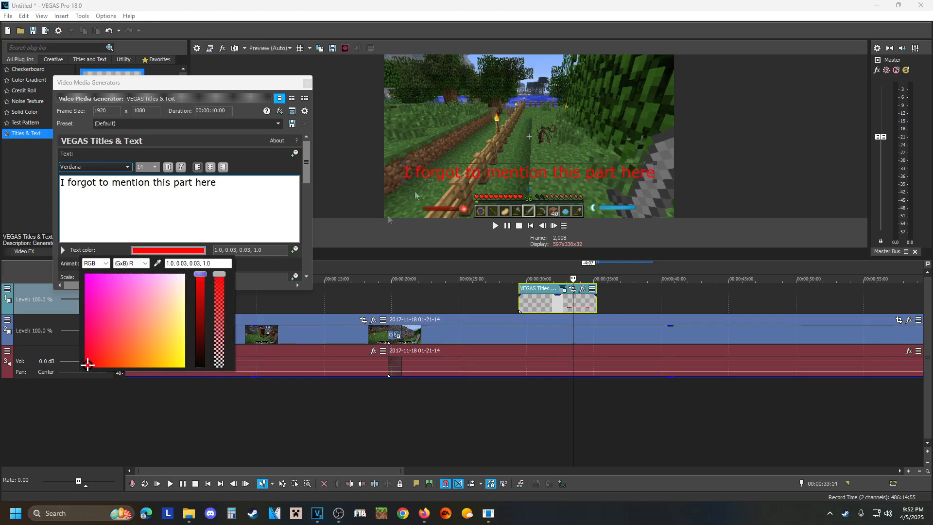
left_click(506, 136)
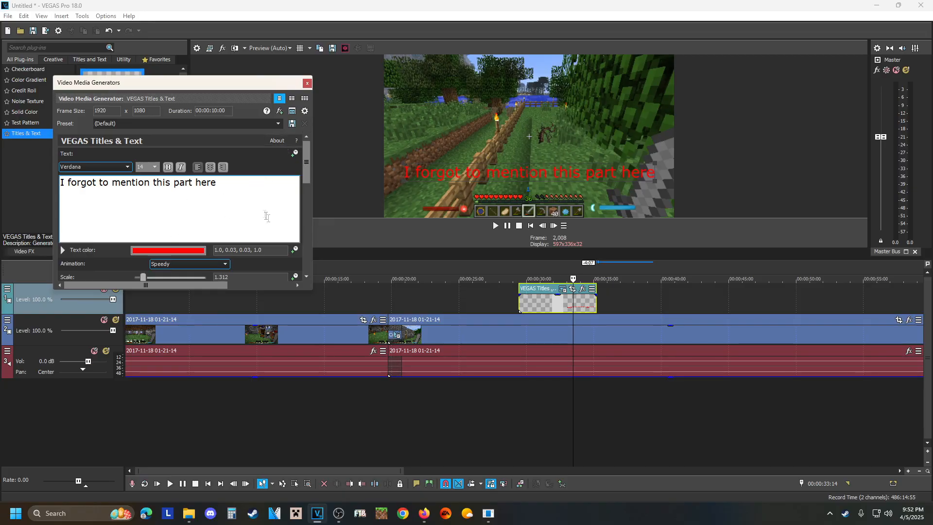
Set the title's white outline width to 10 and close the generated media settings.
left_click_drag(306, 165, 317, 262)
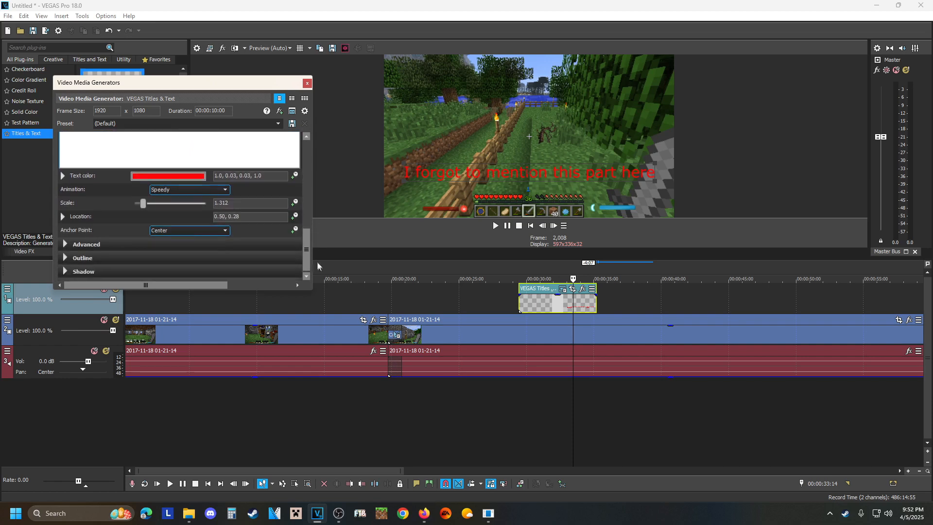
left_click(66, 259)
scroll(188, 217, "down", 2)
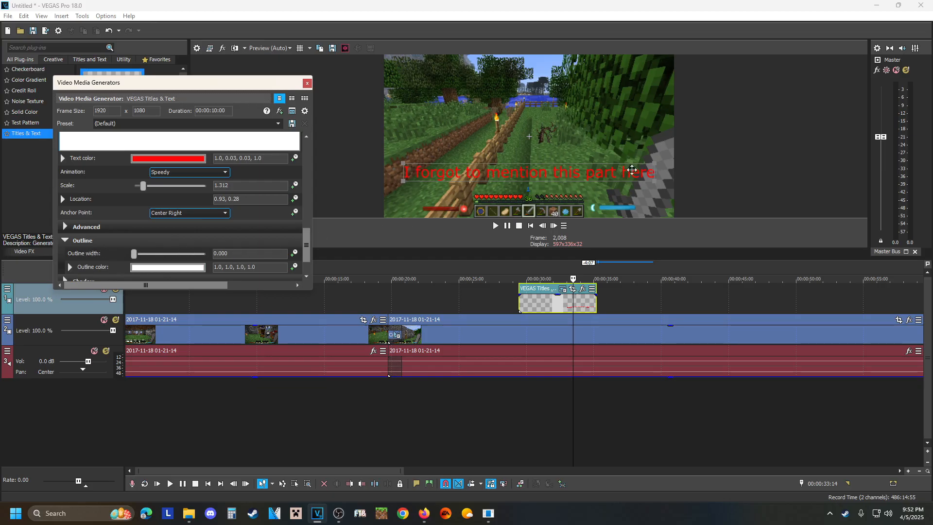
left_click_drag(135, 257, 226, 253)
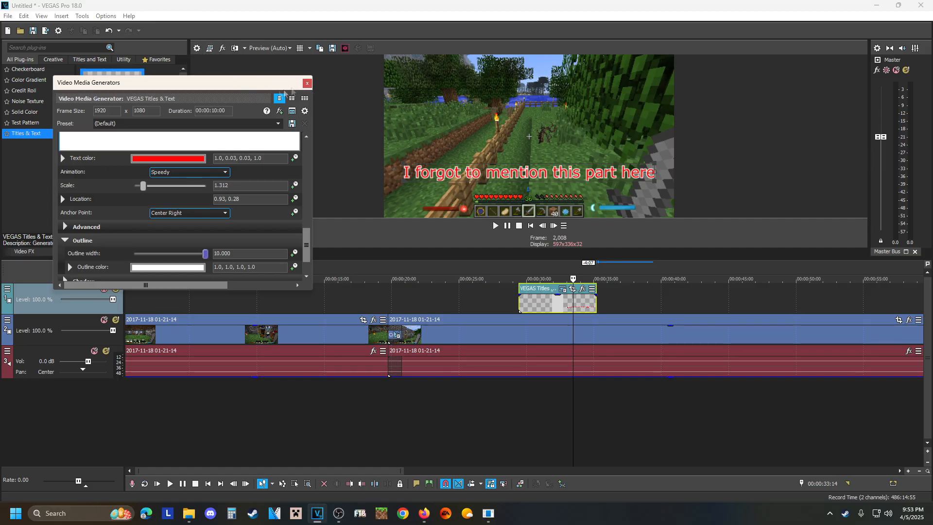
left_click(308, 84)
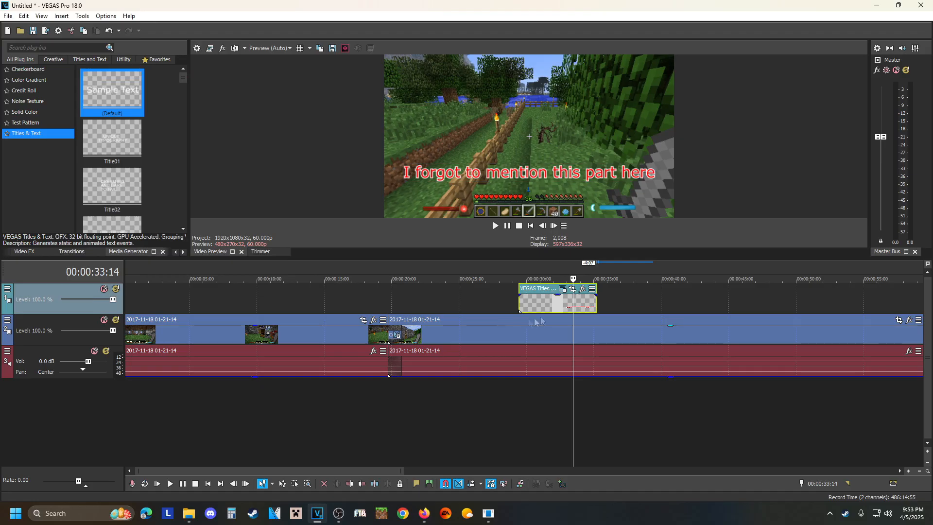
Insert a new audio track below the gameplay audio and place the Sharp Edges - half.cool song at its start.
scroll(719, 374, "down", 5)
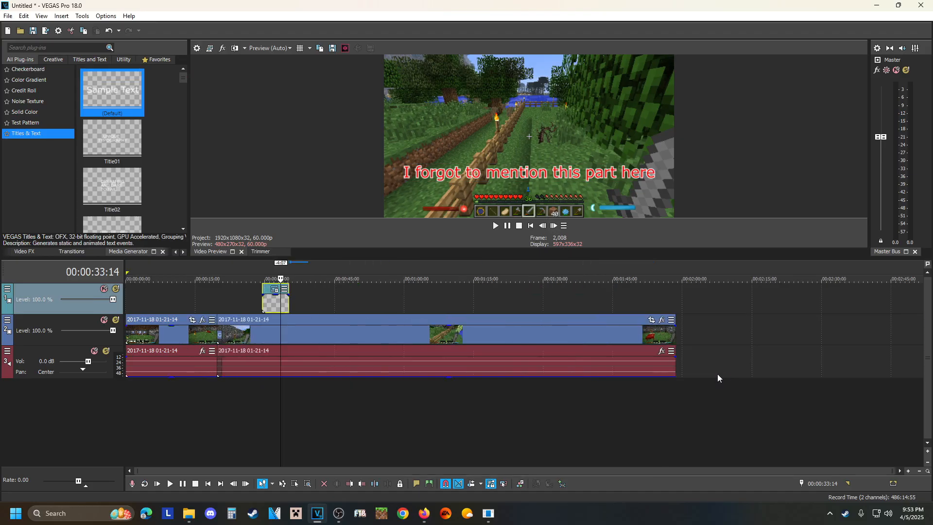
left_click(674, 330)
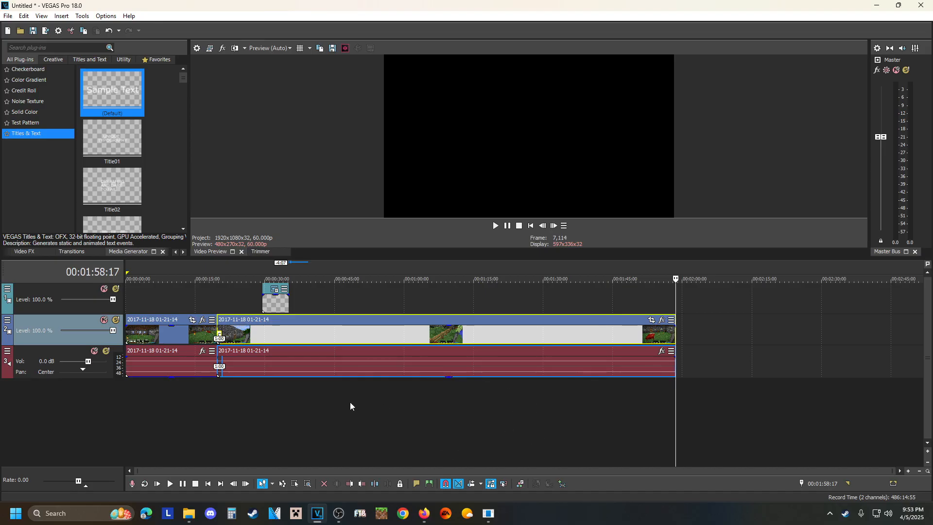
left_click(377, 403)
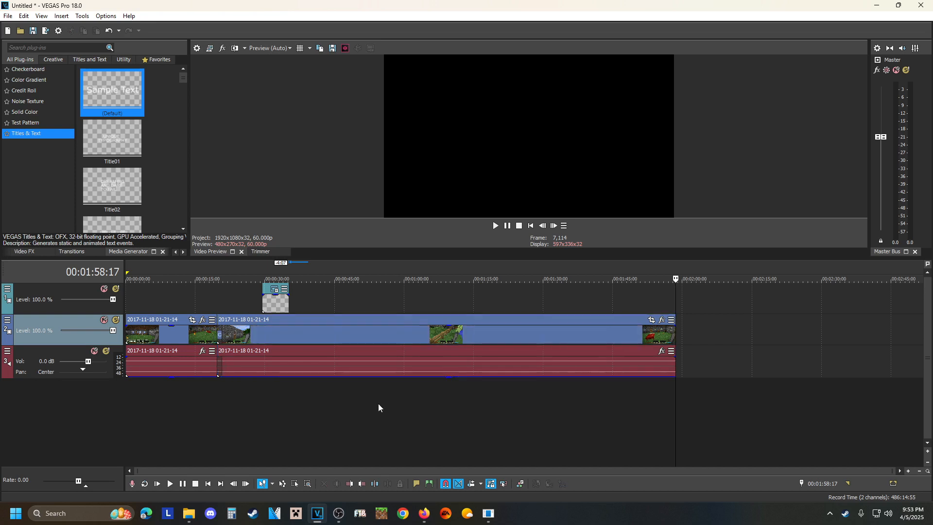
right_click(378, 404)
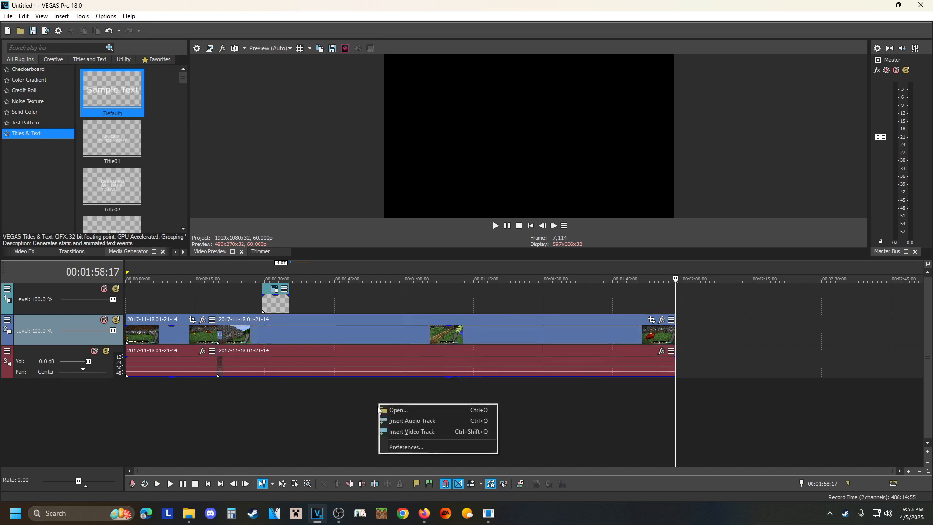
left_click(425, 422)
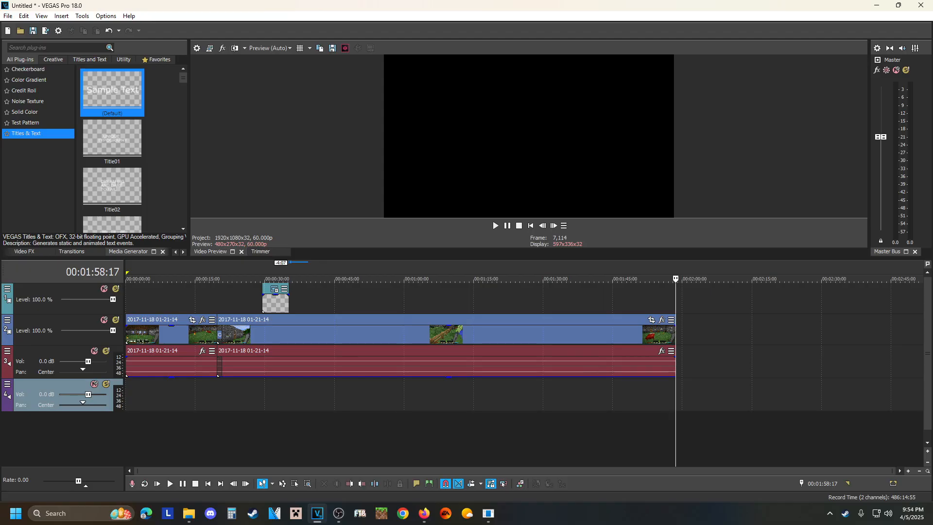
left_click_drag(926, 233, 132, 396)
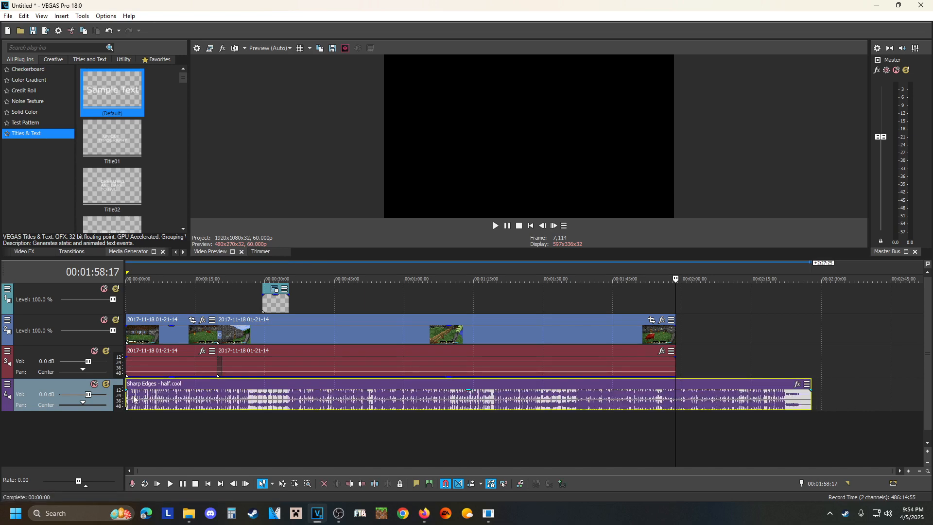
Lower the gain of the Sharp Edges song event and play the mix from 00:00:59:18 to check the level.
left_click(402, 399)
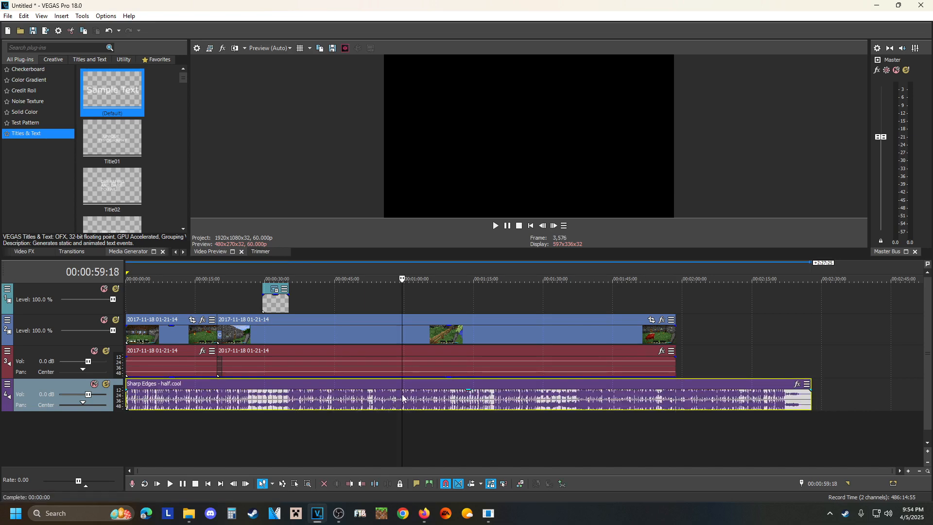
scroll(402, 399, "up", 5)
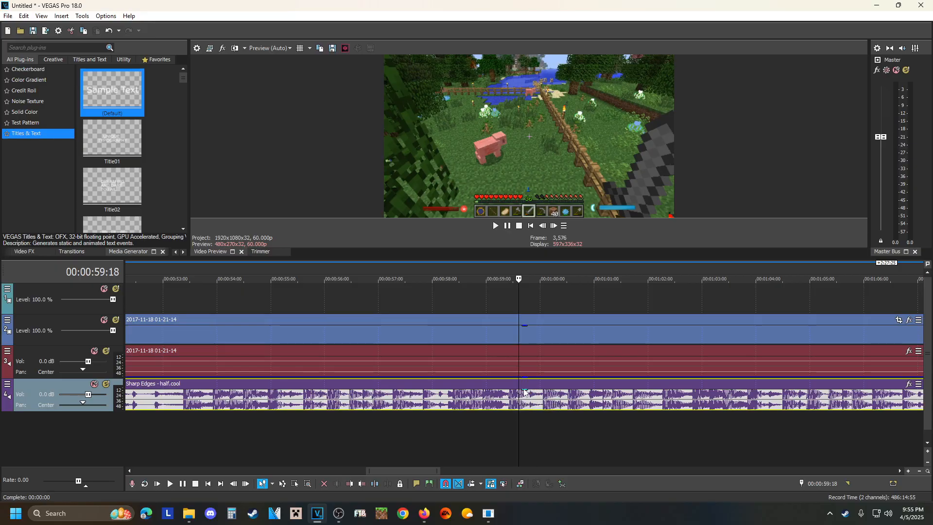
left_click_drag(525, 391, 528, 402)
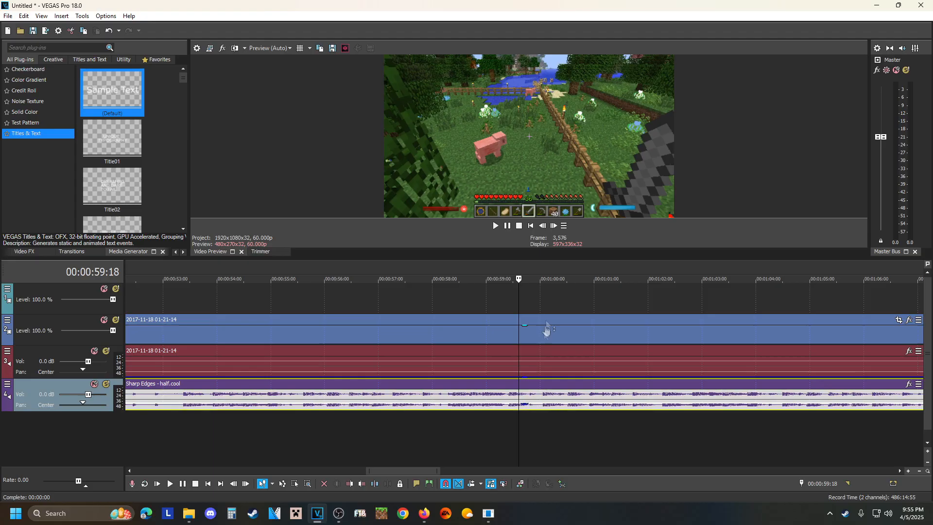
left_click(508, 226)
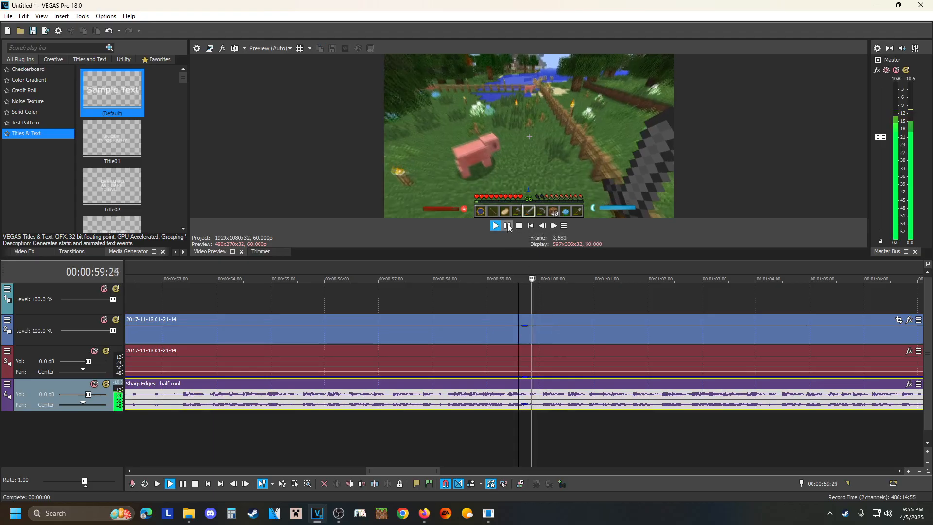
left_click(508, 227)
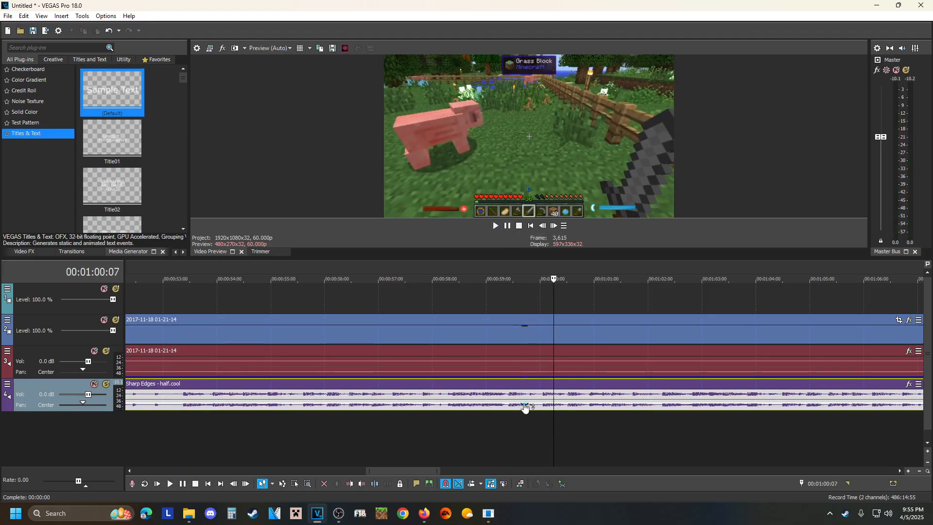
Lower the song event's gain slightly further and play the mix from 00:01:00:07, pausing at 00:01:04:06.
left_click_drag(524, 407, 525, 409)
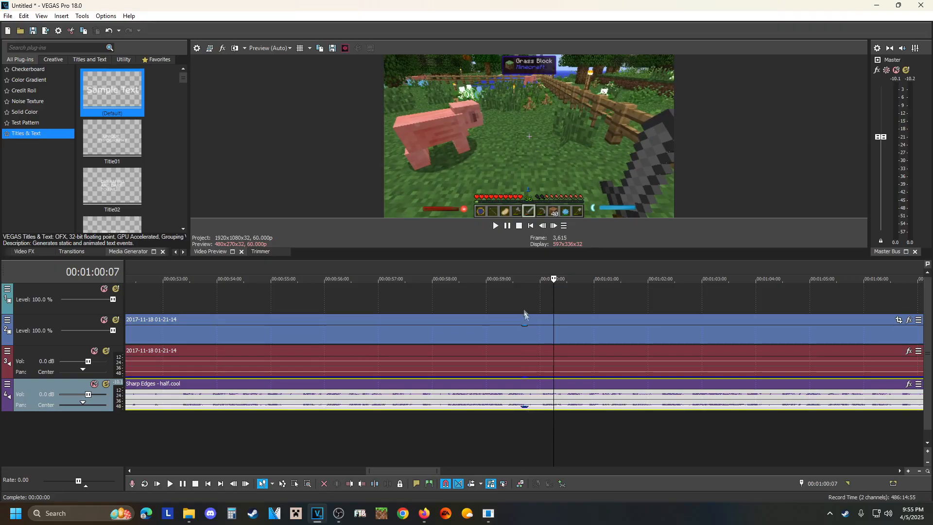
left_click(507, 226)
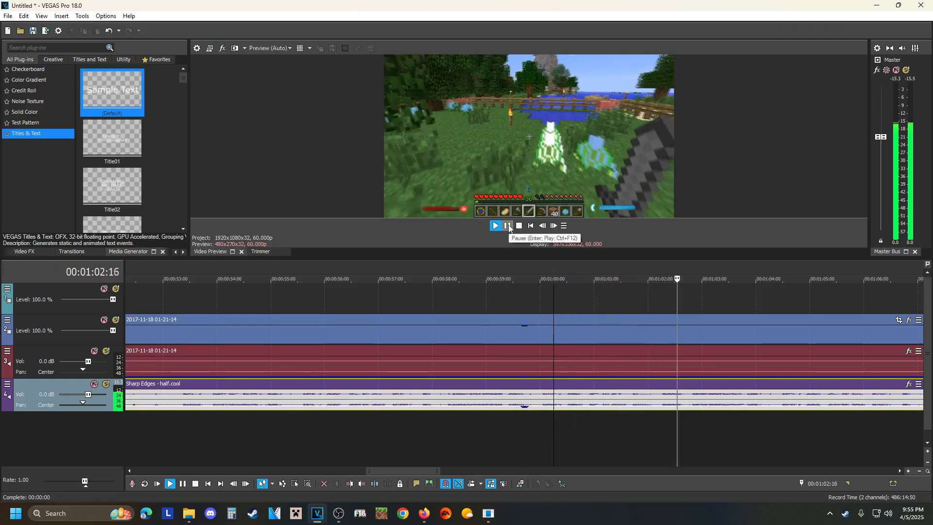
left_click(507, 226)
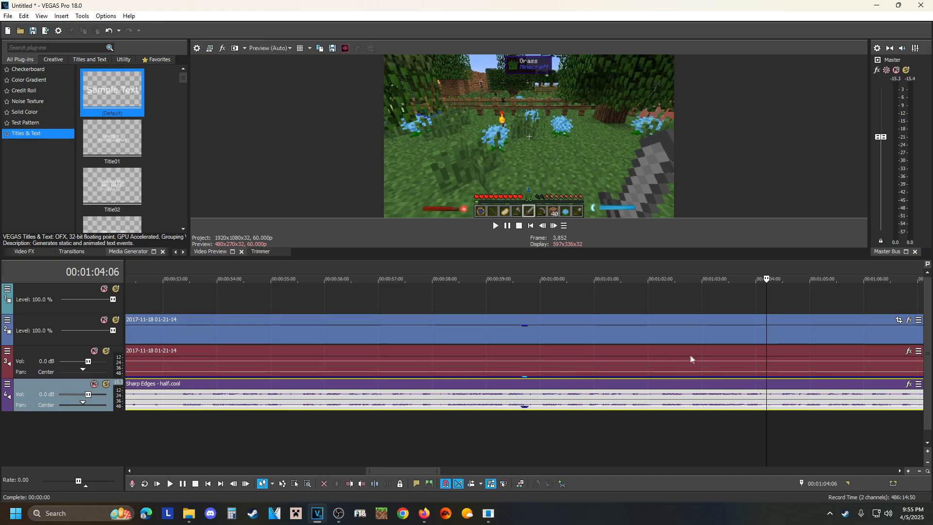
scroll(679, 357, "down", 10)
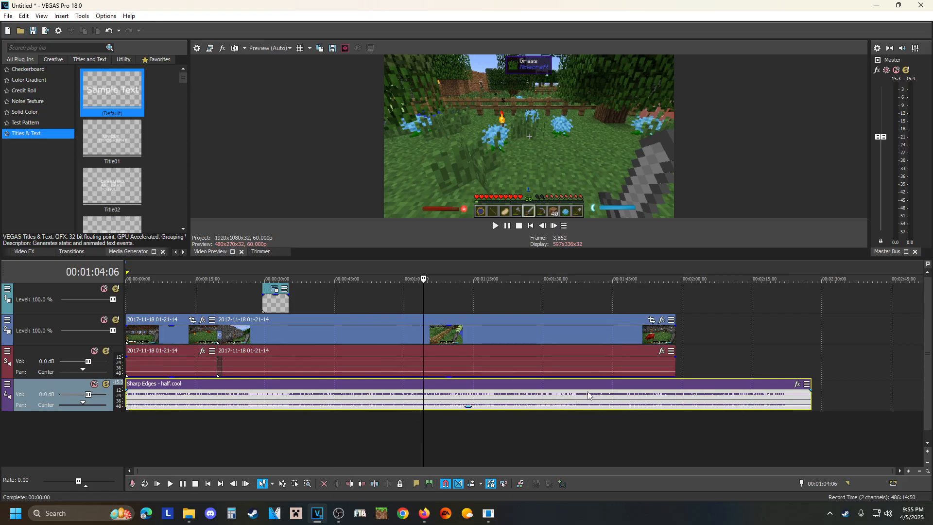
Delete the Sharp Edges song event and remove its empty audio track from the timeline.
mouse_move(480, 409)
left_click(440, 391)
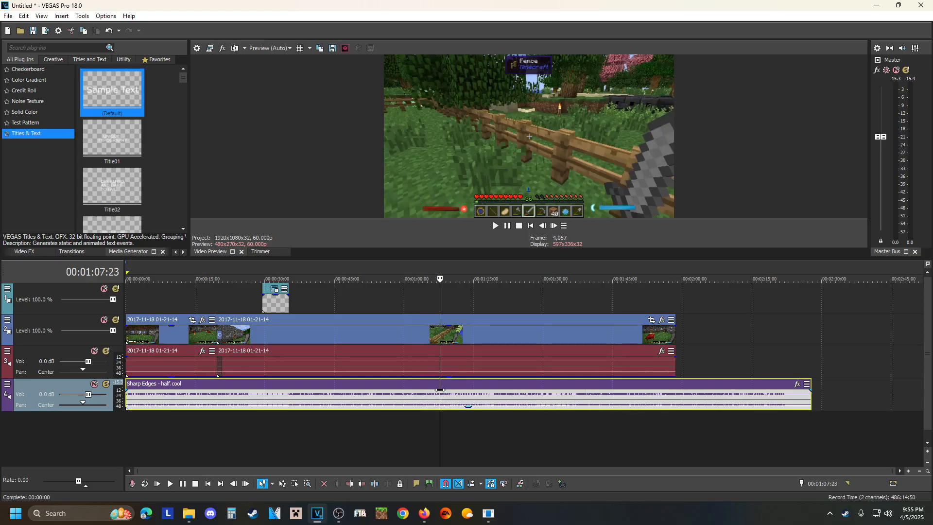
key("Delete")
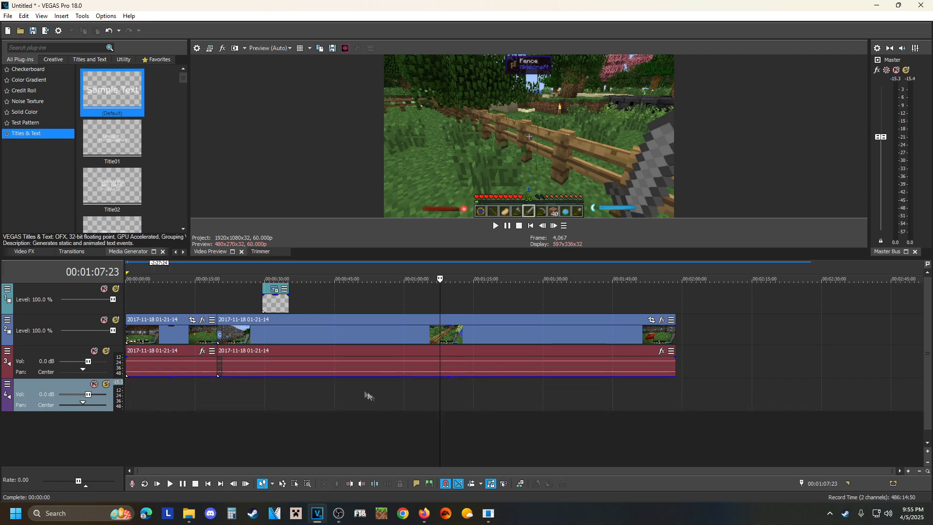
right_click(331, 403)
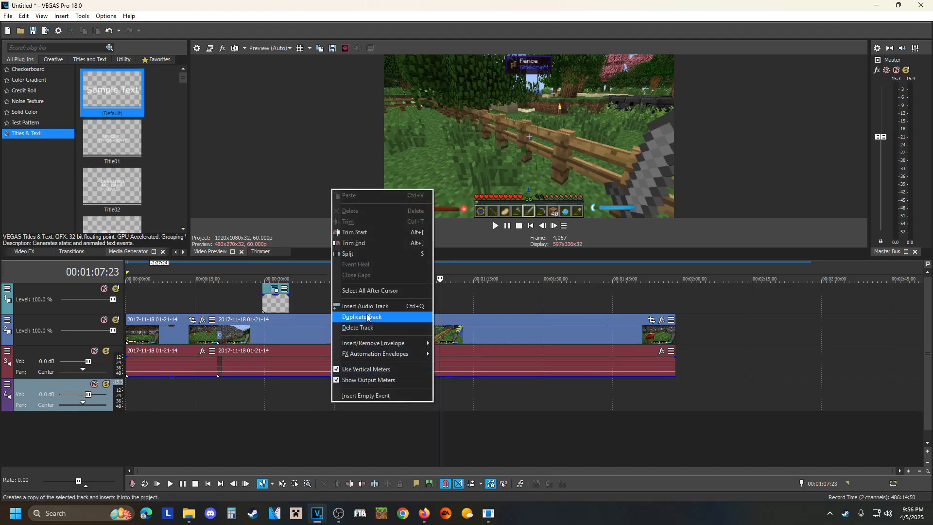
left_click(360, 329)
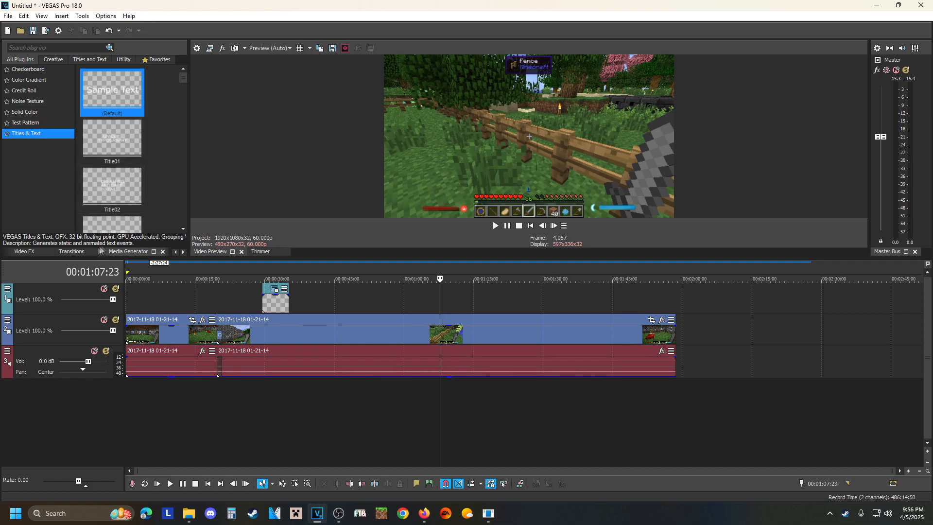
Browse the video effects list and display the Film Grain presets.
left_click(24, 252)
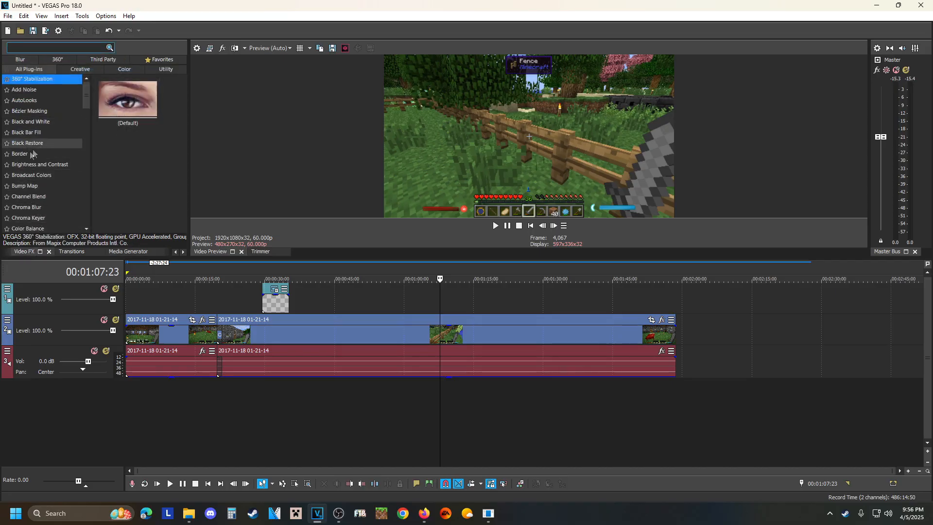
scroll(35, 176, "down", 5)
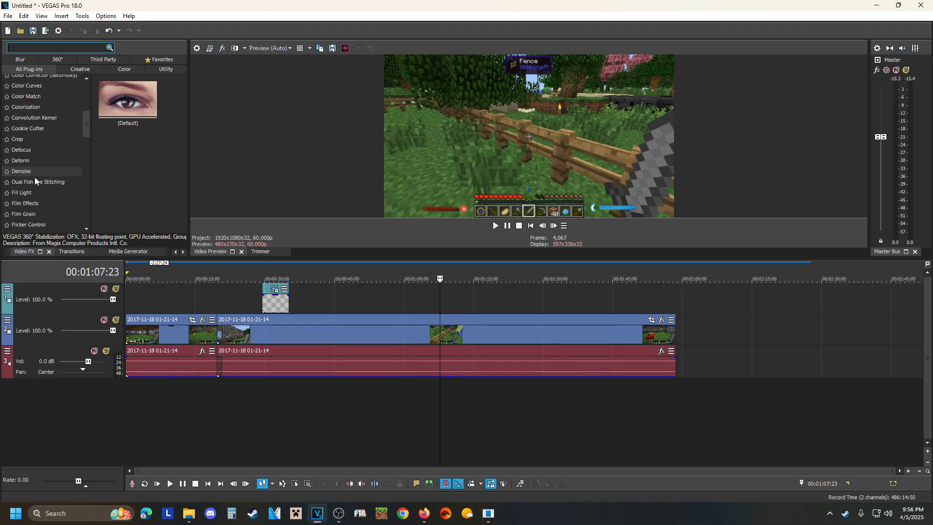
left_click(25, 217)
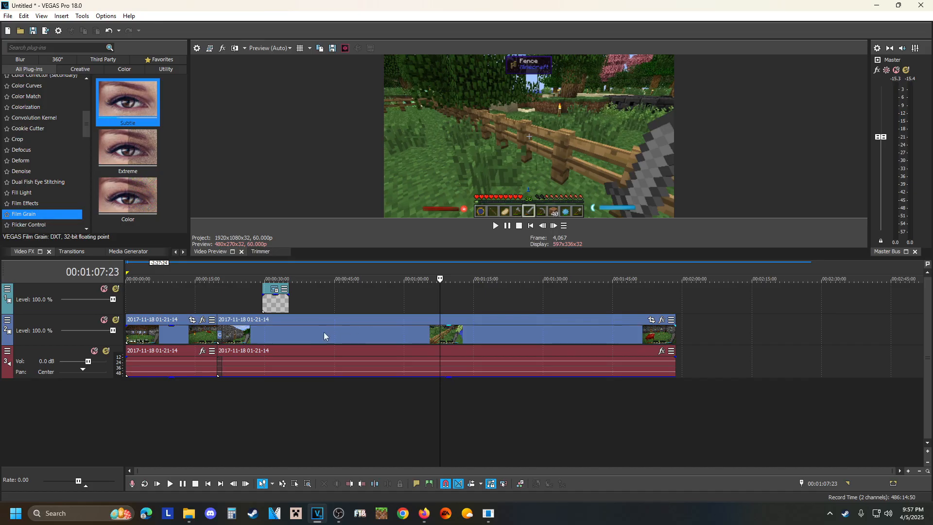
Shift both gameplay clips about 6 seconds later and place the logo intro clip at the timeline's start.
left_click_drag(342, 334, 369, 334)
left_click_drag(193, 332, 222, 331)
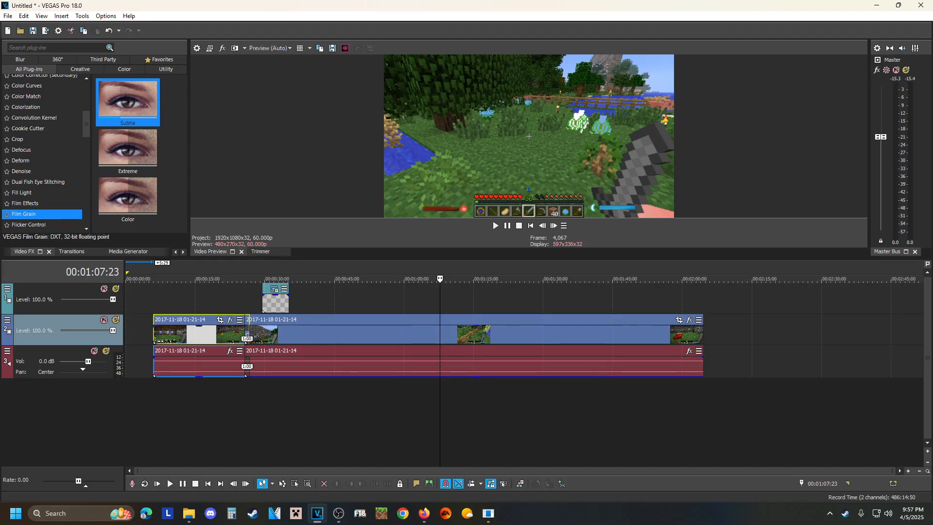
key("alt+Tab")
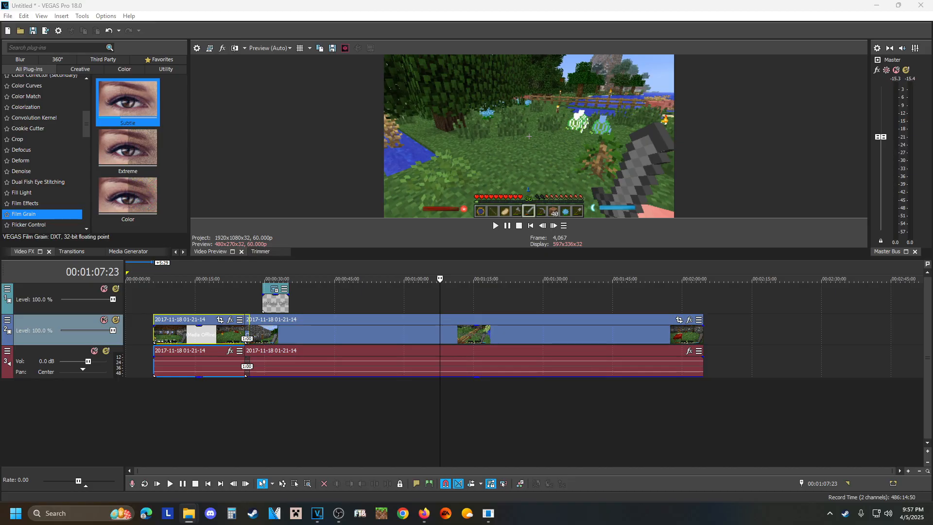
left_click_drag(823, 389, 123, 325)
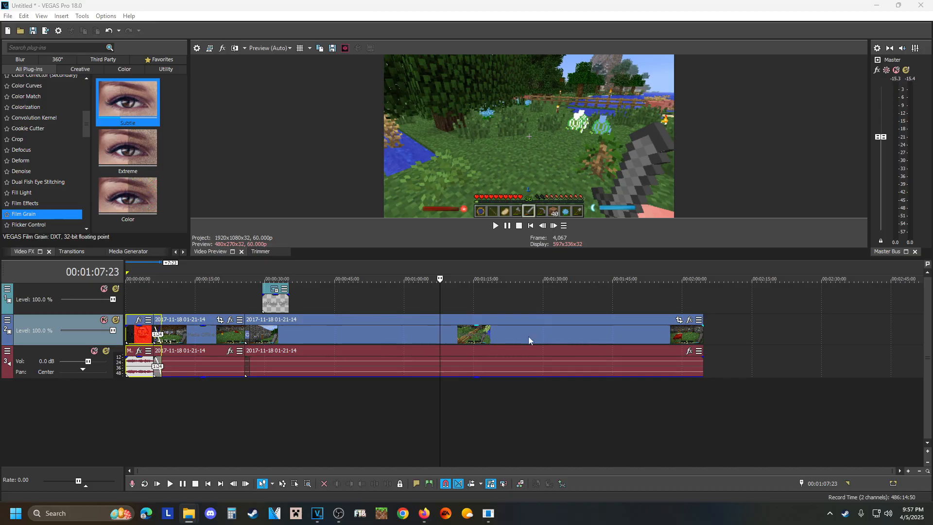
Move the gameplay clips so the first begins where the intro ends and the second overlaps it by one second.
left_click_drag(530, 340, 562, 340)
mouse_move(204, 326)
left_mouse_down()
mouse_move(265, 334)
mouse_move(210, 341)
left_mouse_up()
left_click_drag(141, 334, 178, 338)
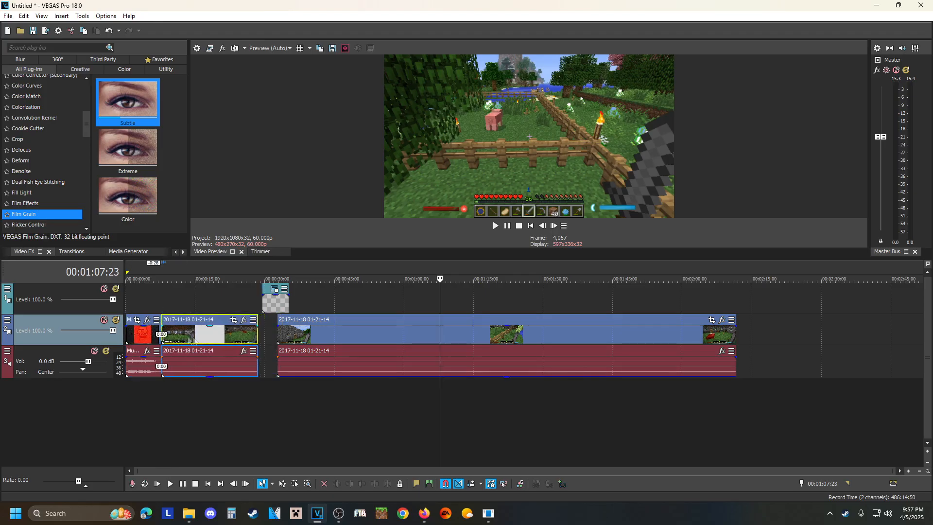
left_click_drag(310, 343, 287, 344)
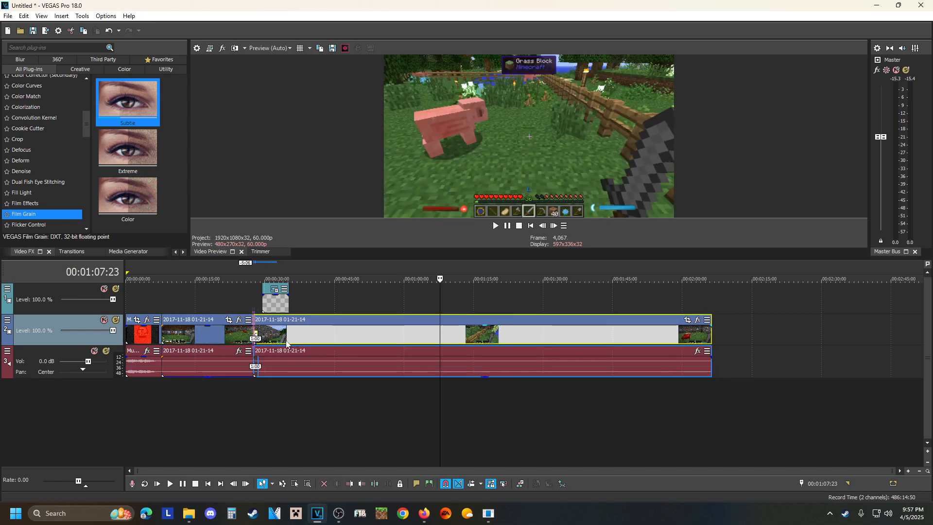
Lower the intro audio event's gain to -6.8 dB and play the intro from the timeline's start.
left_click(143, 360)
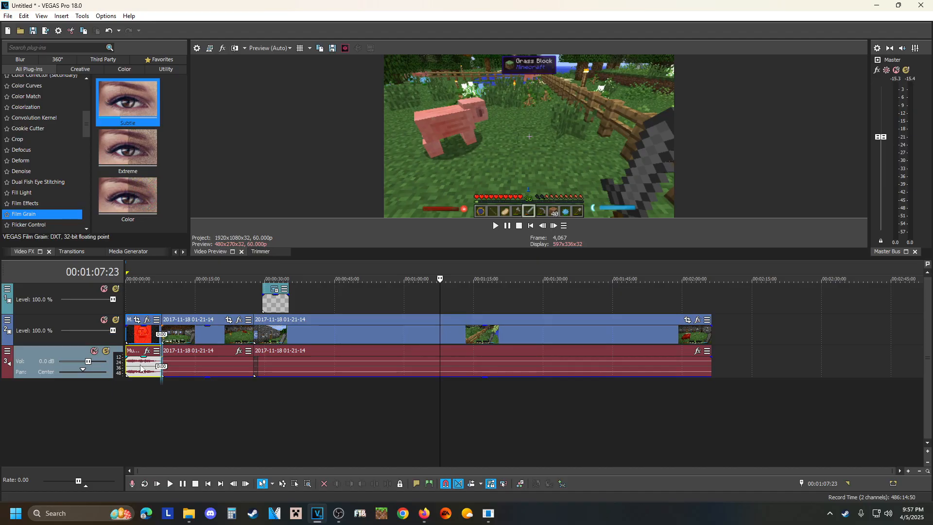
left_click(143, 362)
left_click_drag(144, 360, 141, 371)
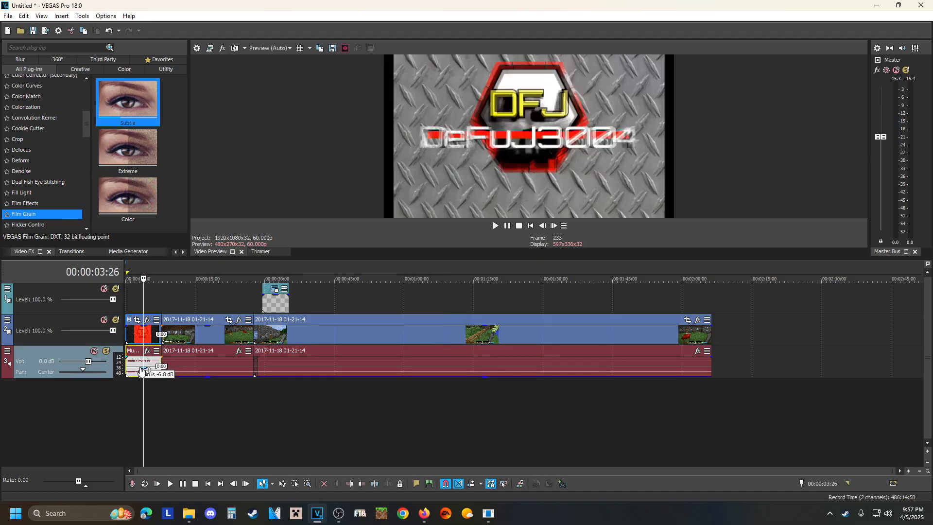
left_click(129, 340)
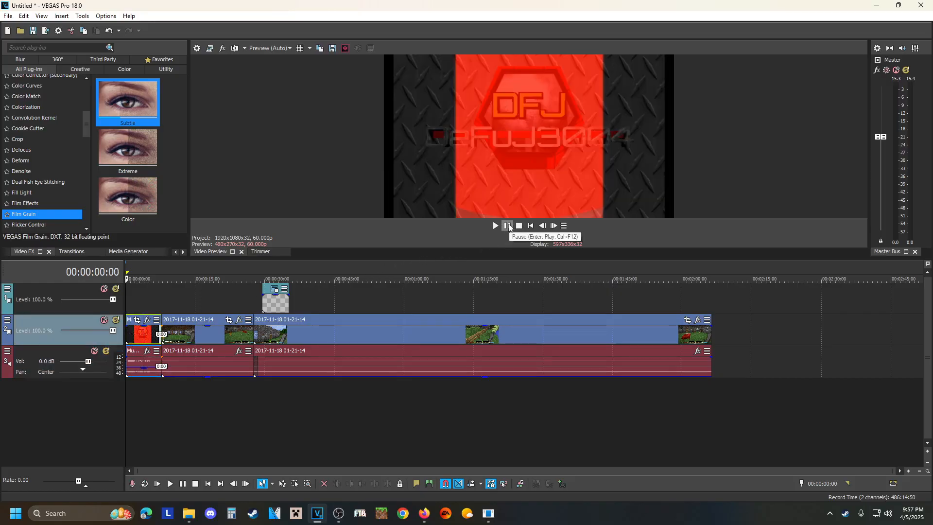
left_click(509, 226)
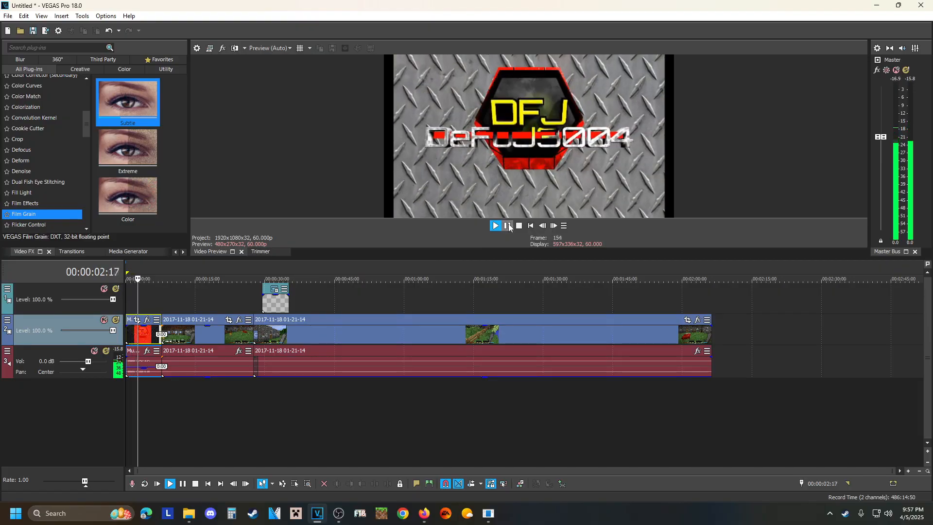
left_click(508, 226)
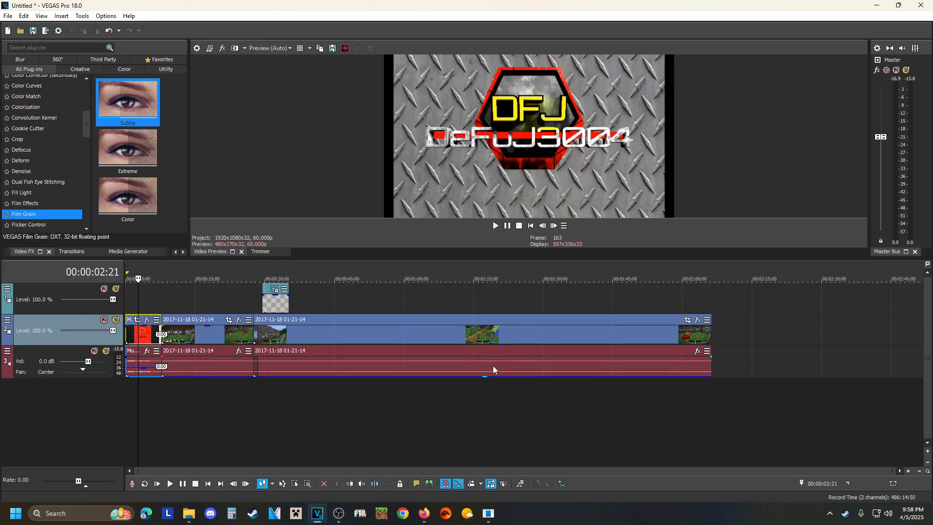
Delete the intro clip and move both gameplay clips back to the timeline's start with their one-second crossfade.
left_click(137, 332)
key("Delete")
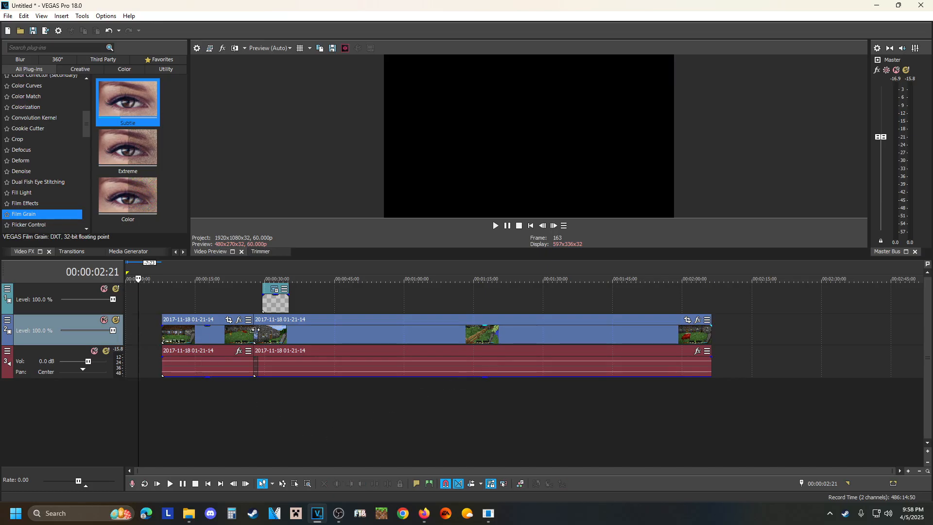
left_click_drag(201, 337, 165, 337)
left_click_drag(310, 342, 269, 344)
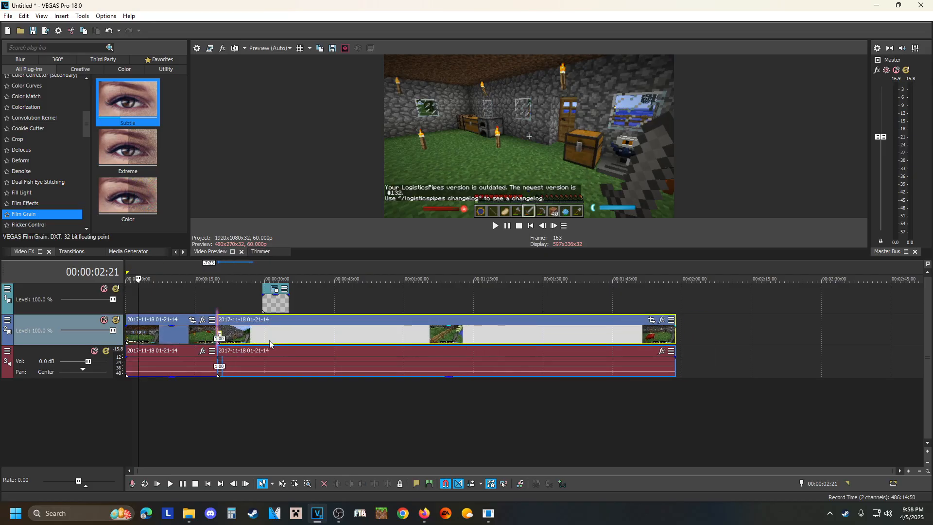
Play the crossfade between the two gameplay clips from 00:00:18:10, pausing at 00:00:21:21.
left_click(211, 330)
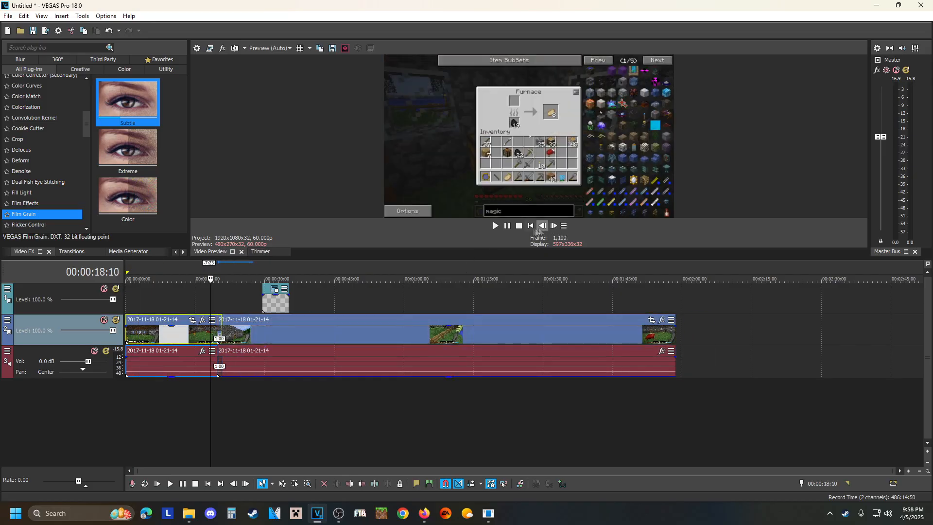
left_click(495, 225)
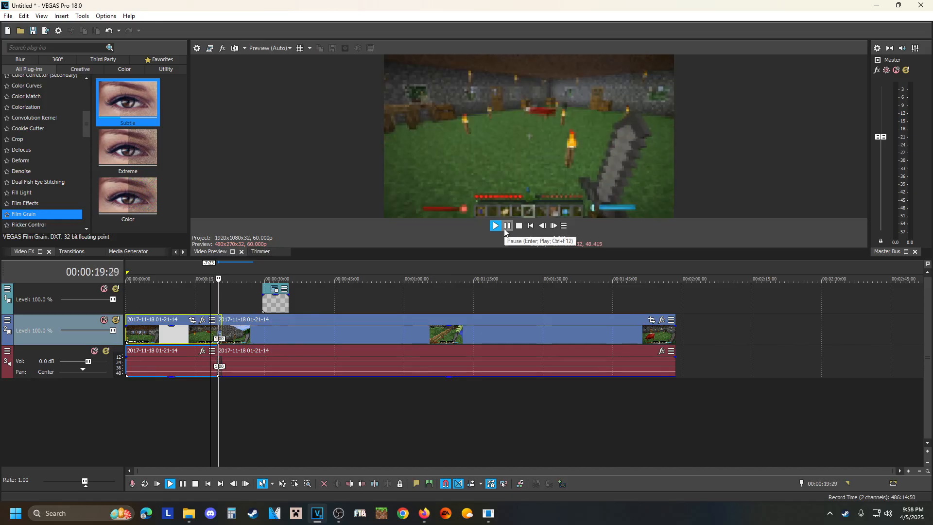
left_click(508, 226)
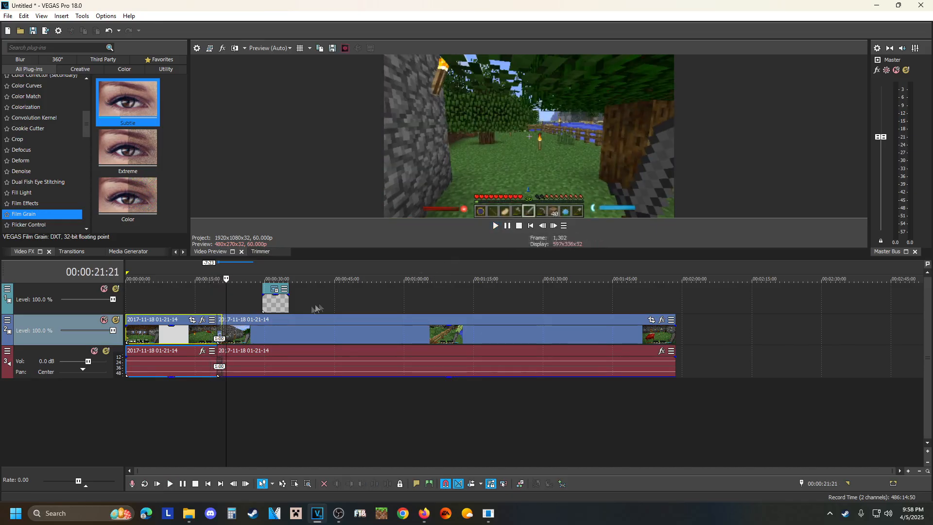
Play the title section from 00:00:28:15, pause at 00:00:33:15, trim the title event's end to that point, and show the media generators.
left_click(259, 332)
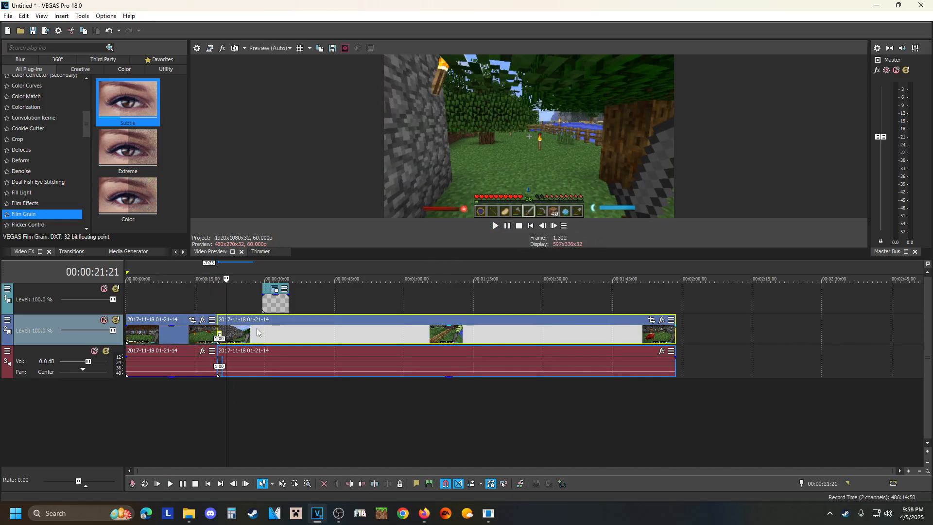
left_click(508, 226)
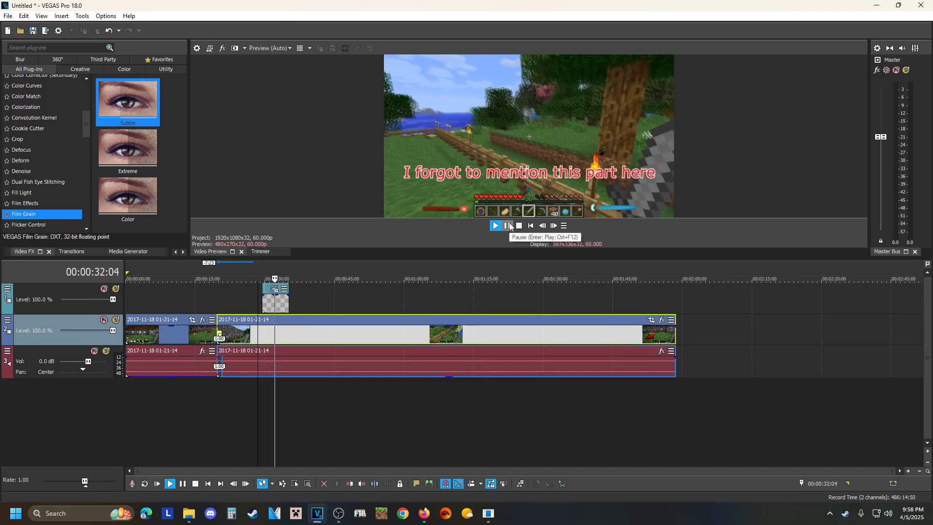
left_click(508, 226)
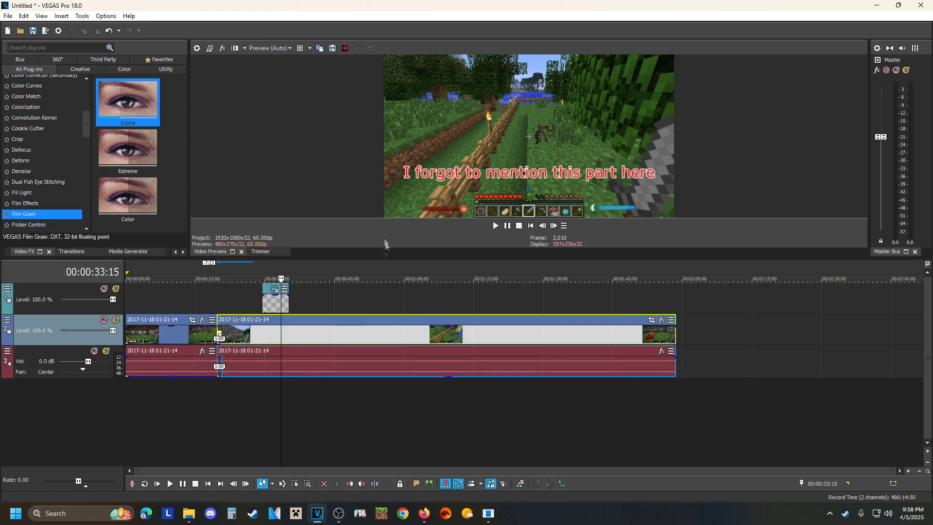
left_click_drag(287, 300, 279, 303)
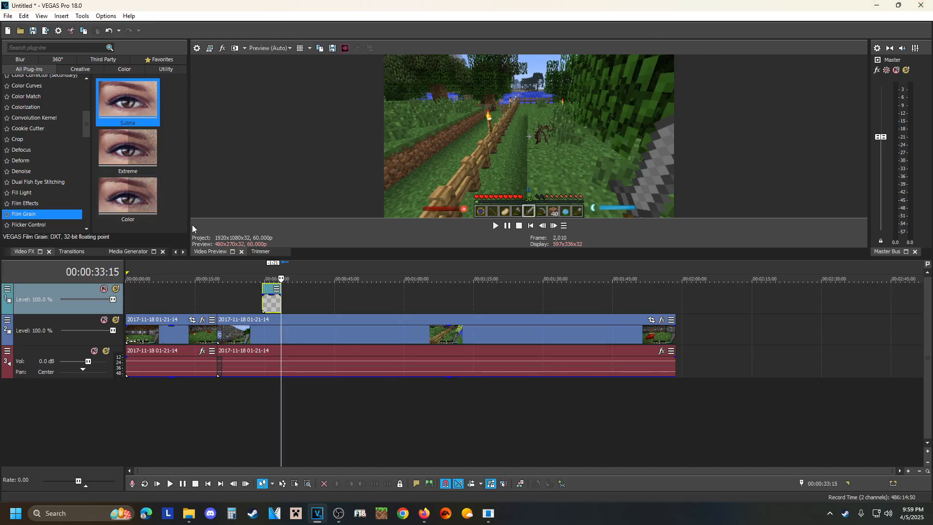
left_click(137, 253)
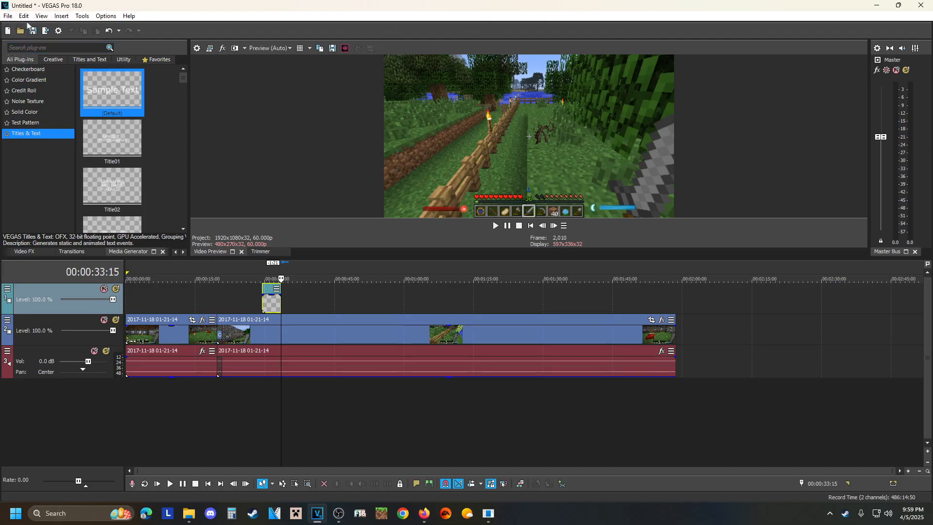
Open the project's save dialog, browse to the Desktop location, and close it without saving.
left_click(5, 16)
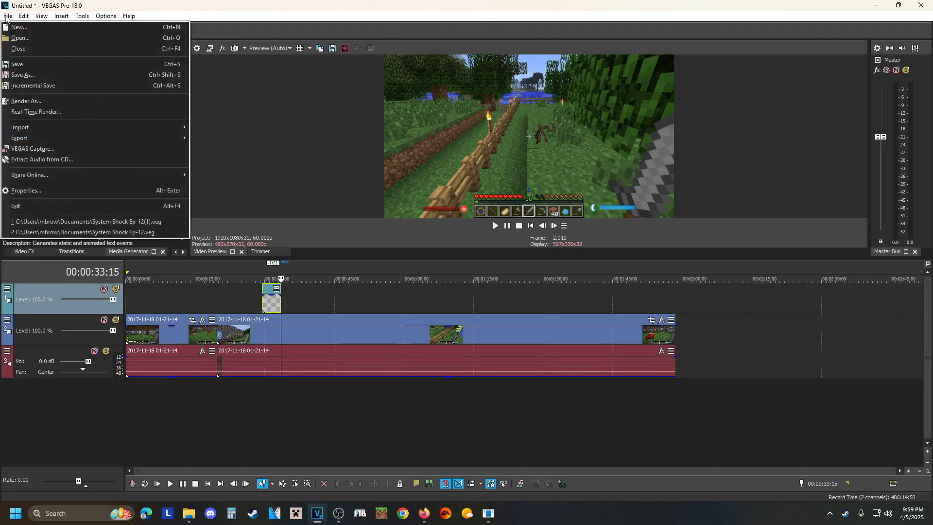
left_click(17, 65)
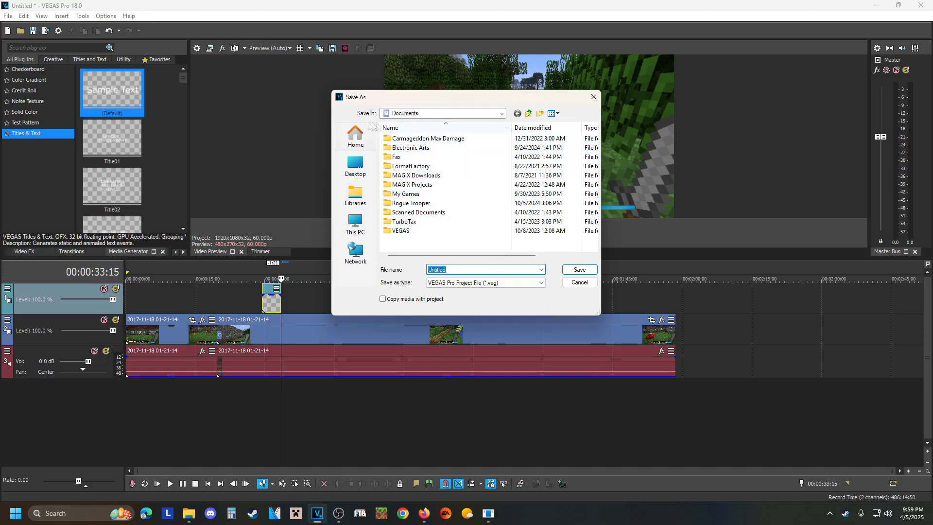
left_click(387, 117)
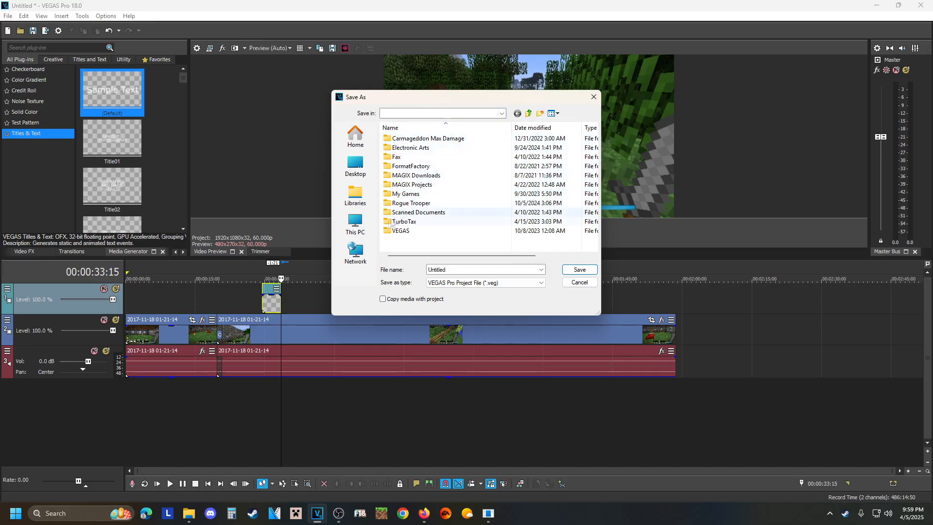
left_click(360, 168)
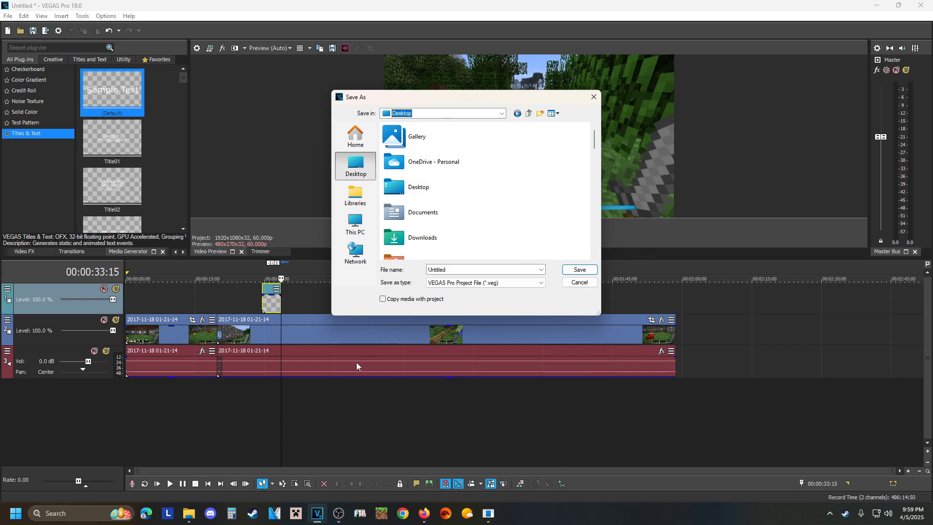
left_click(594, 99)
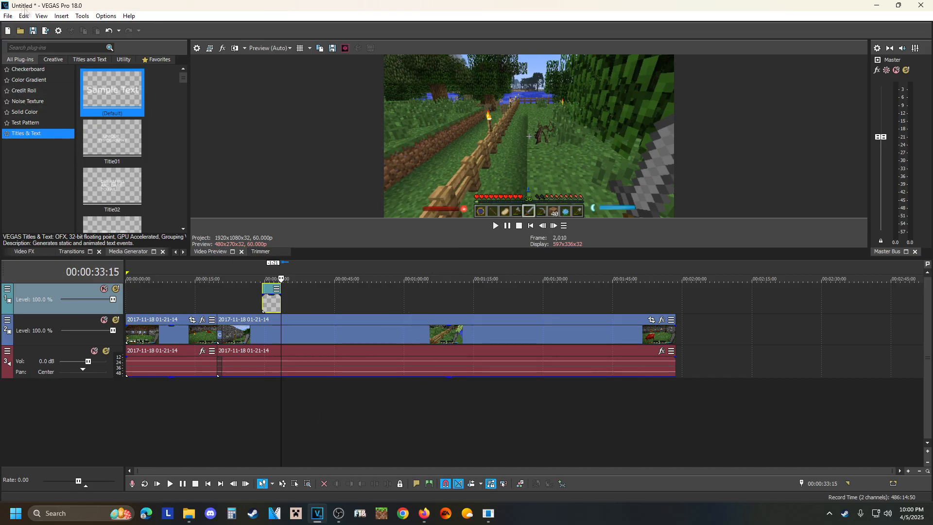
Open the Render As settings and mark the MAGIX AVC/AAC MP4 template Internet HD 1080p 59.94 fps as a favorite.
left_click(7, 17)
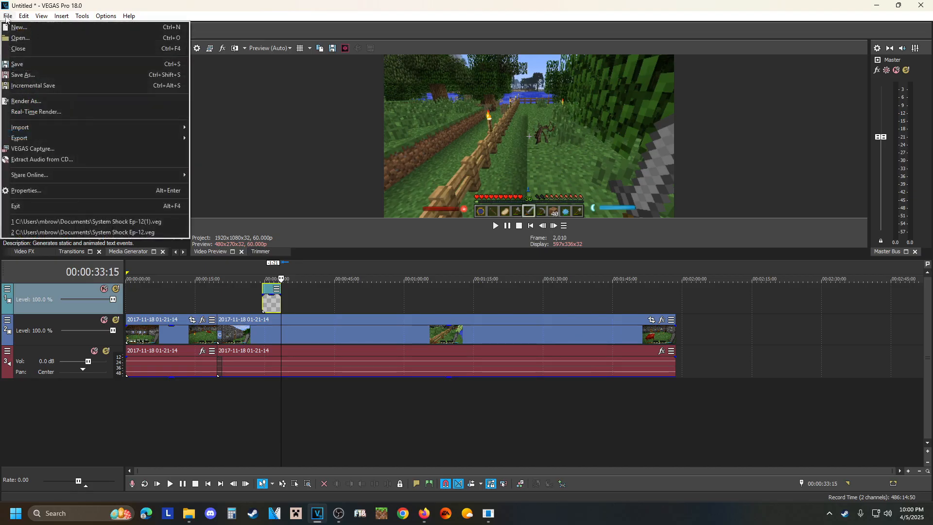
left_click(28, 101)
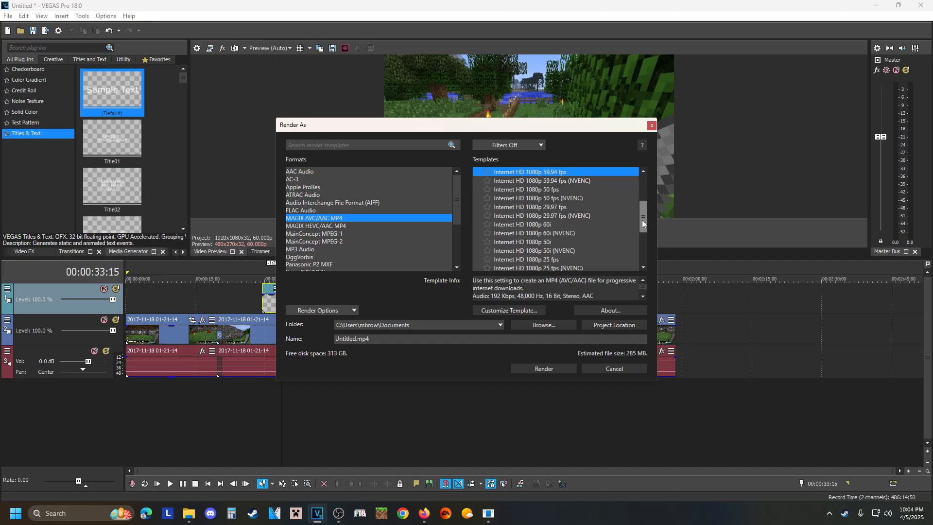
left_click_drag(643, 220, 646, 208)
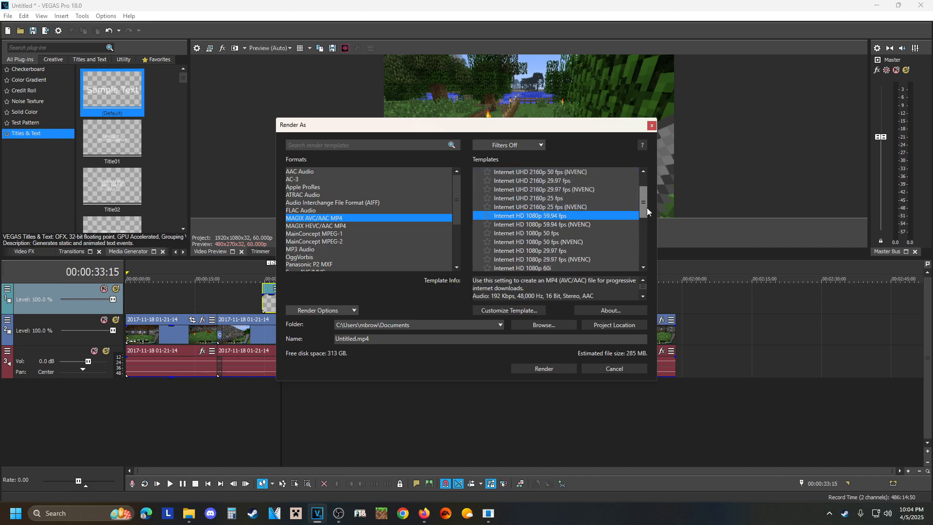
left_click(487, 216)
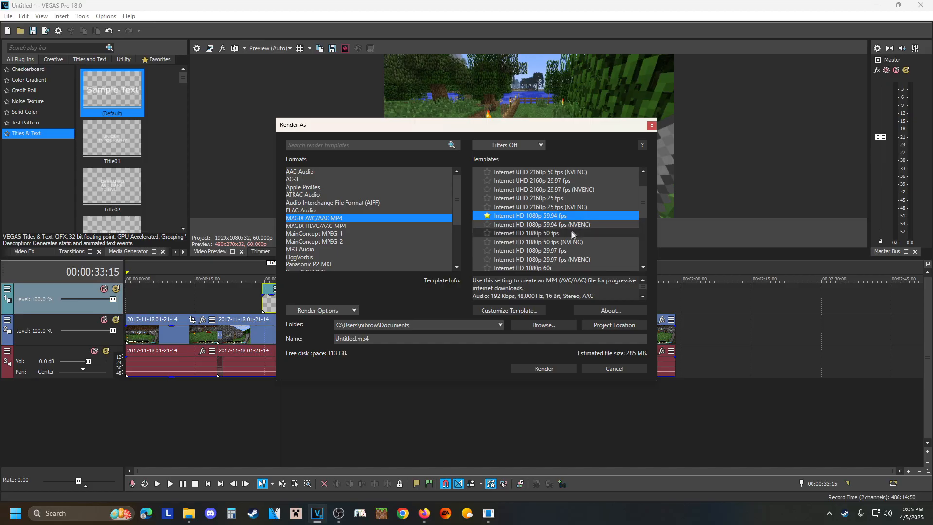
Review the Internet HD 1080p 59.94 fps template's info and render the project as Untitled.mp4 in the Documents folder.
left_click_drag(644, 204, 643, 211)
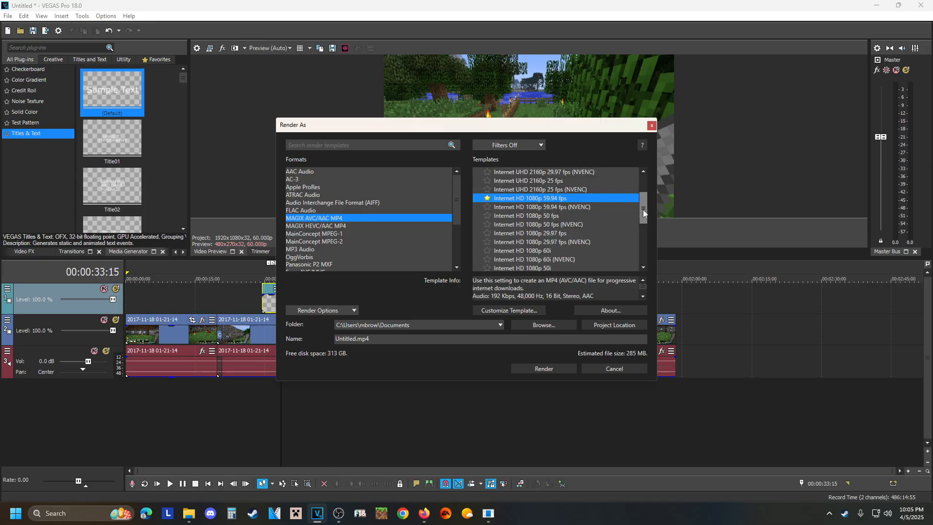
mouse_move(642, 209)
left_mouse_down()
mouse_move(636, 226)
mouse_move(635, 214)
left_mouse_up()
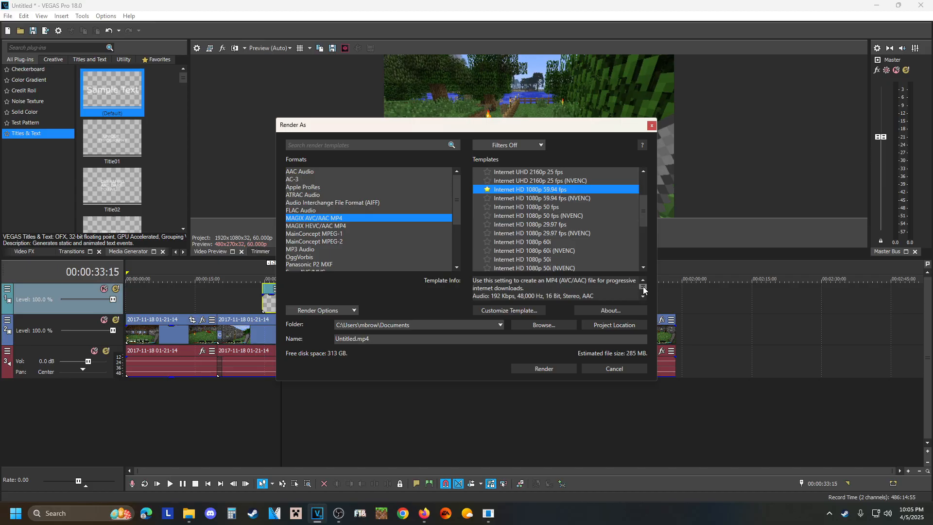
scroll(643, 290, "down", 3)
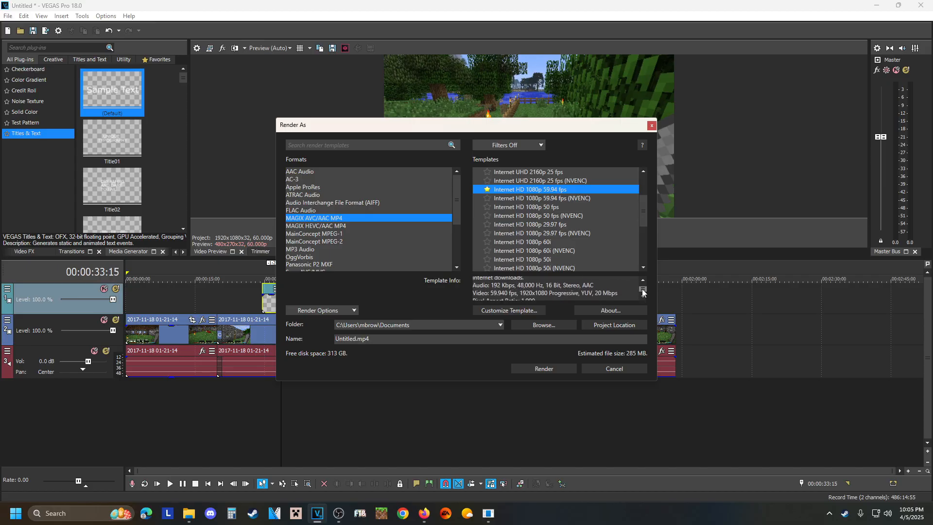
scroll(642, 292, "up", 3)
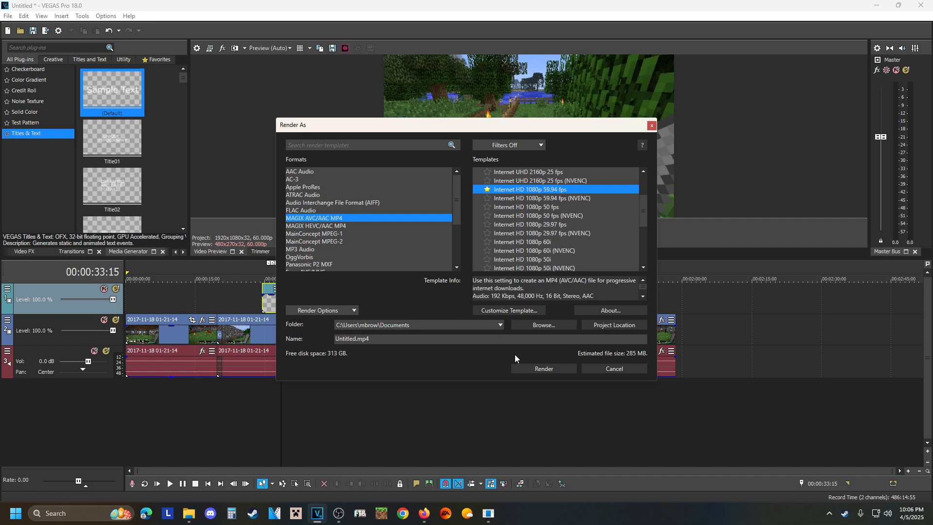
left_click(548, 370)
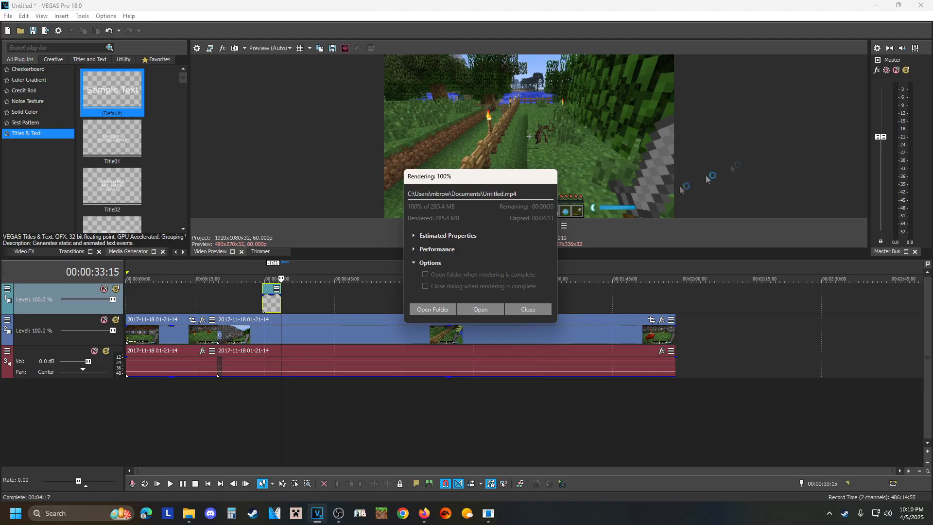
Show the rendered file's folder beside the Recordings folder and copy the Untitled video into the To Be Posted folder.
left_click(432, 309)
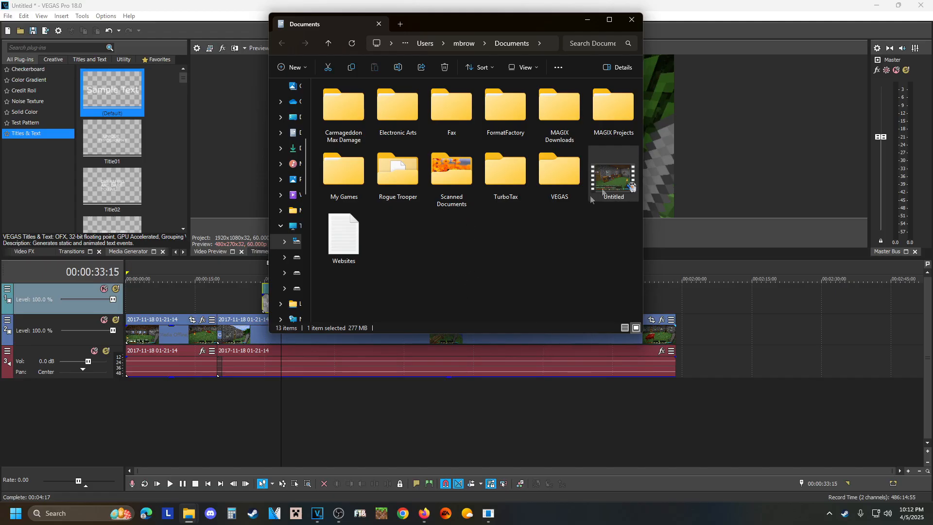
left_click(877, 6)
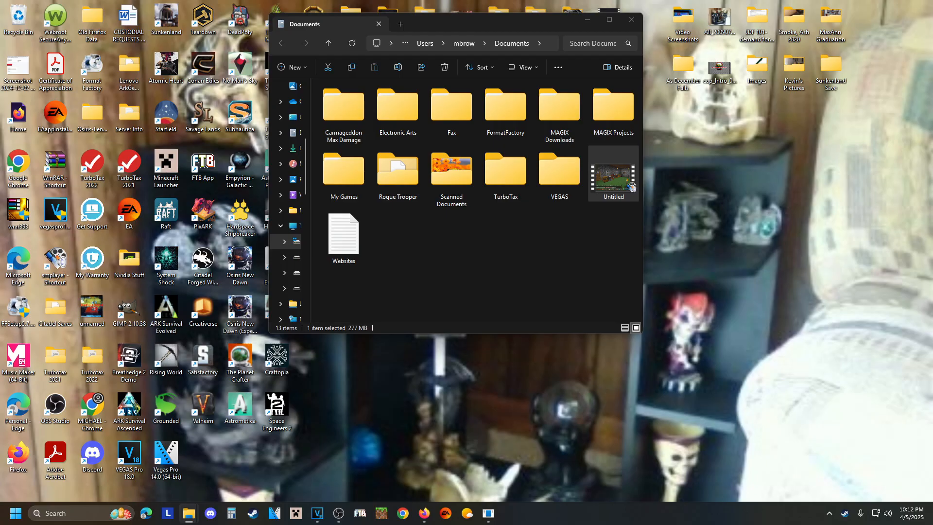
left_click_drag(627, 238, 237, 22)
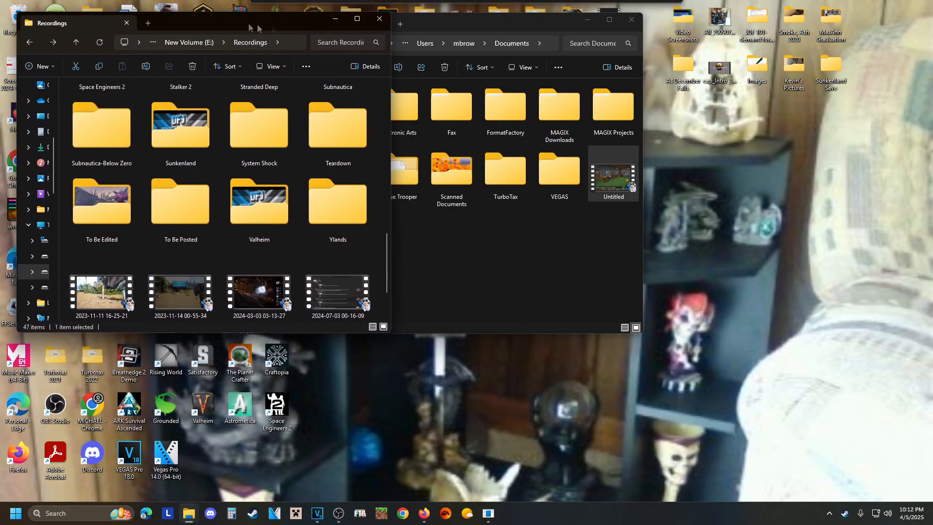
left_click_drag(463, 20, 625, 19)
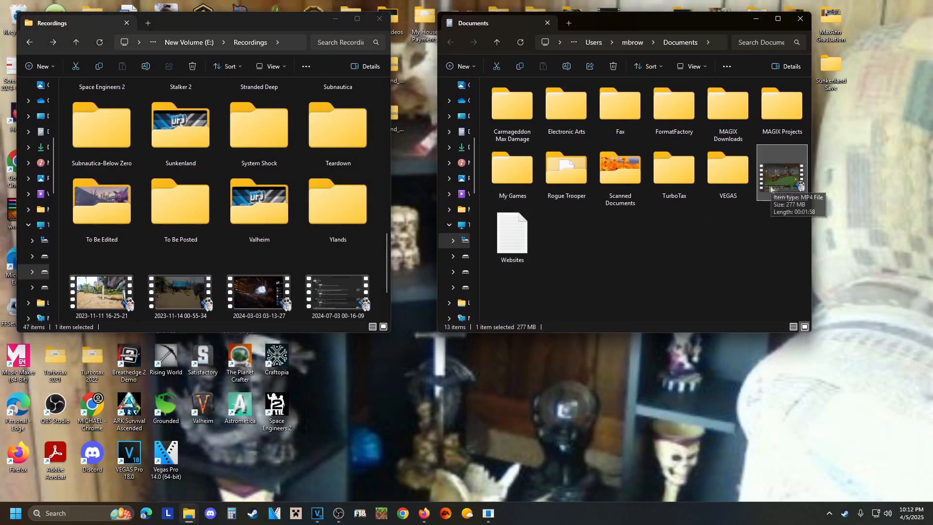
left_click_drag(795, 183, 184, 226)
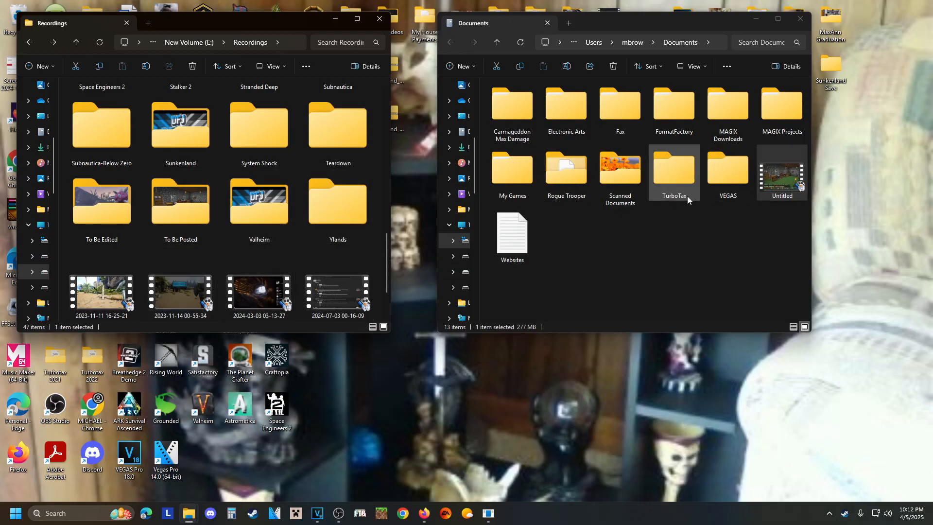
Play the Untitled video from the To Be Posted folder in SMPlayer, skip through it to its end, and return to VEGAS Pro.
double_click(180, 209)
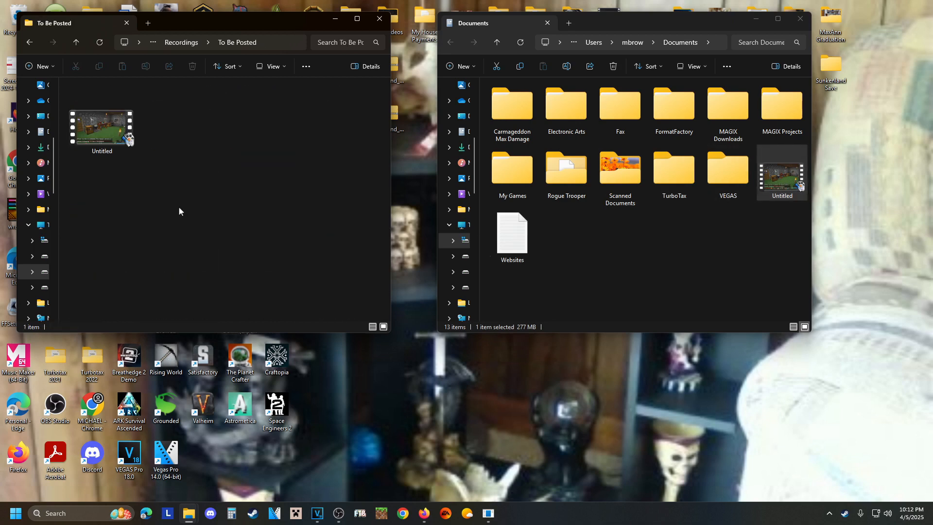
double_click(116, 137)
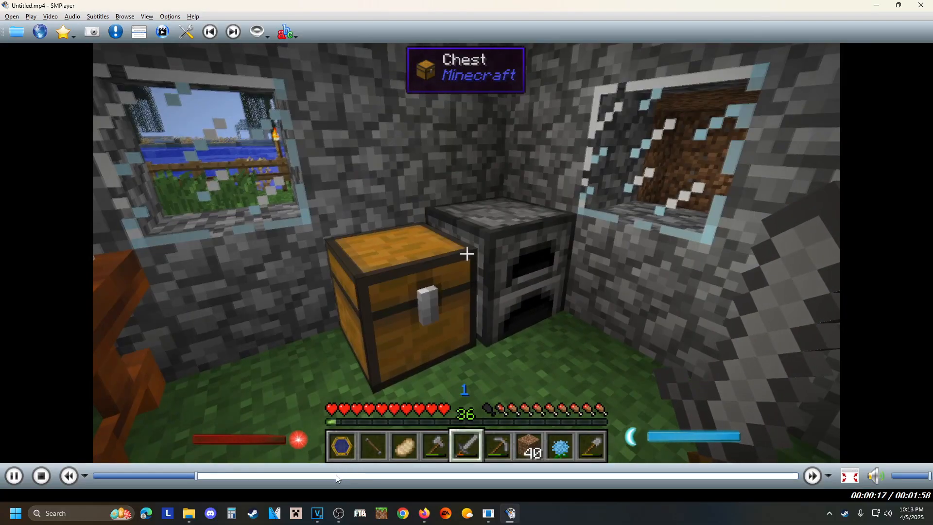
left_click(437, 476)
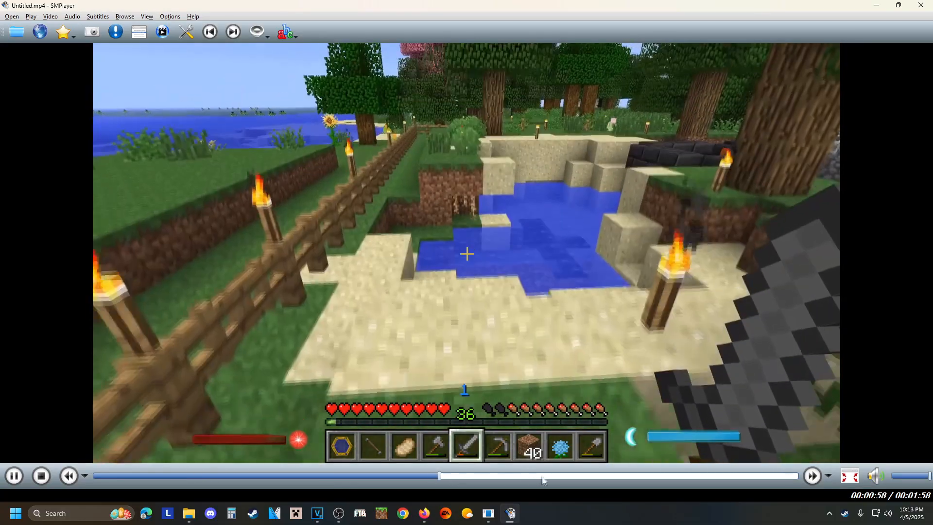
left_click(566, 476)
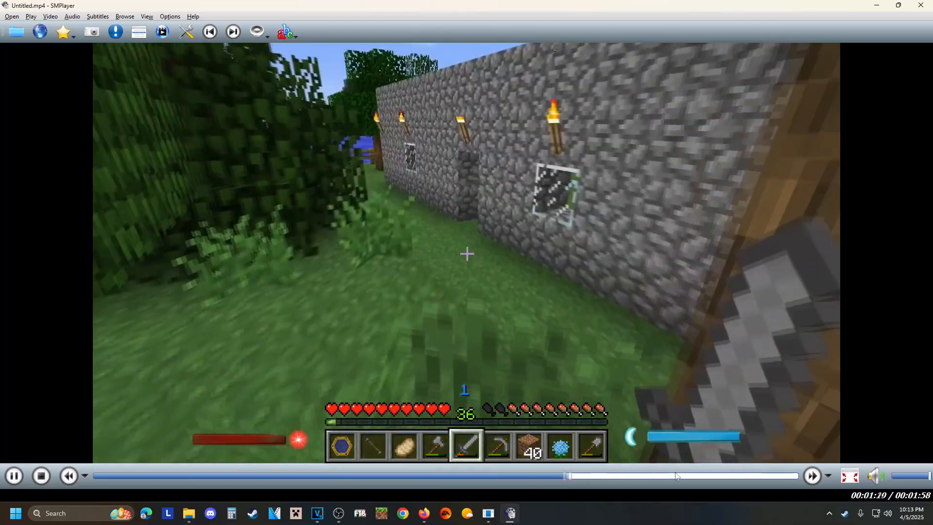
left_click(676, 476)
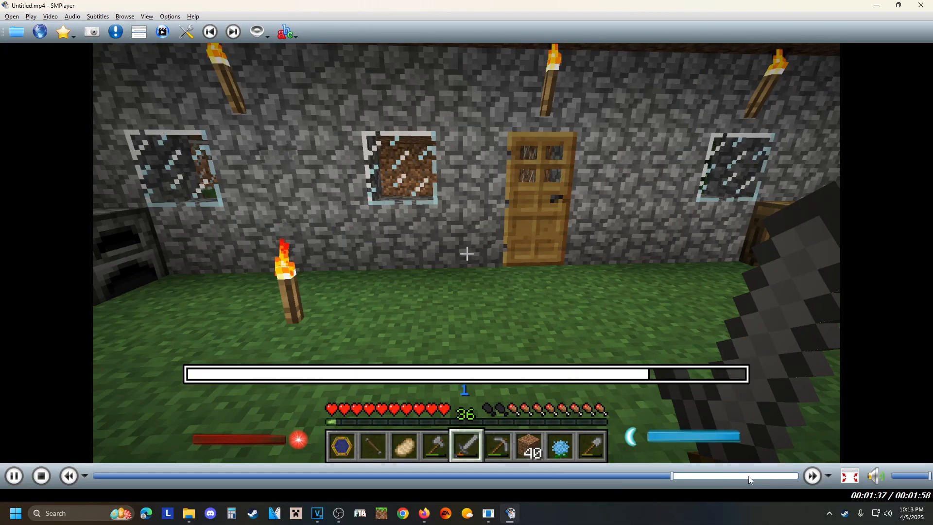
left_click(744, 476)
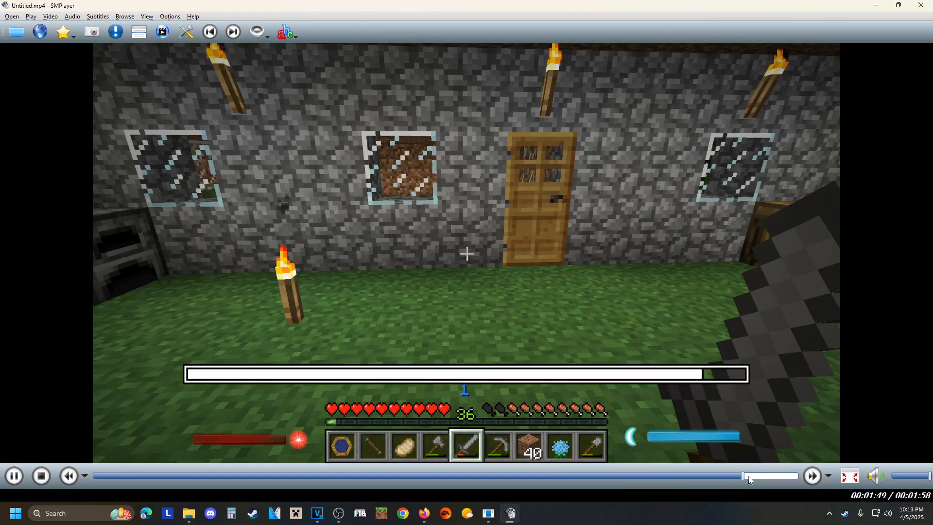
left_click(776, 476)
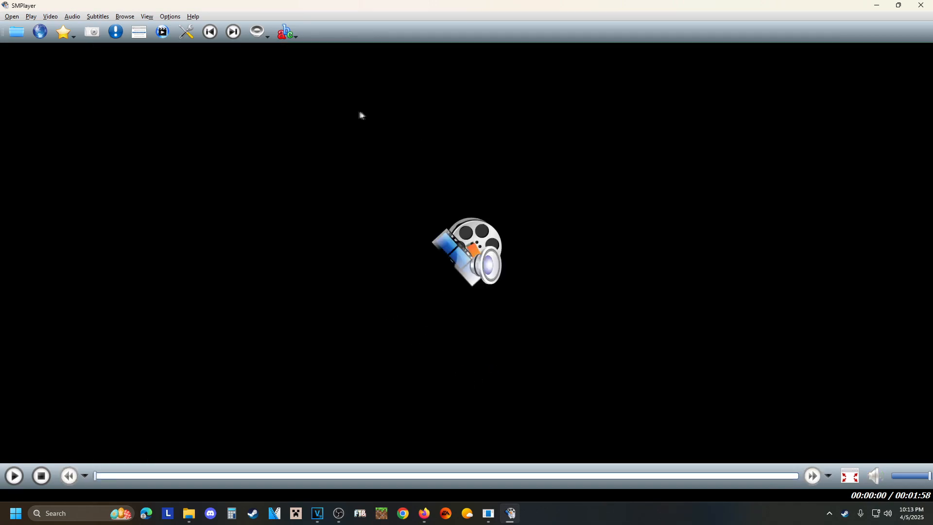
left_click(877, 7)
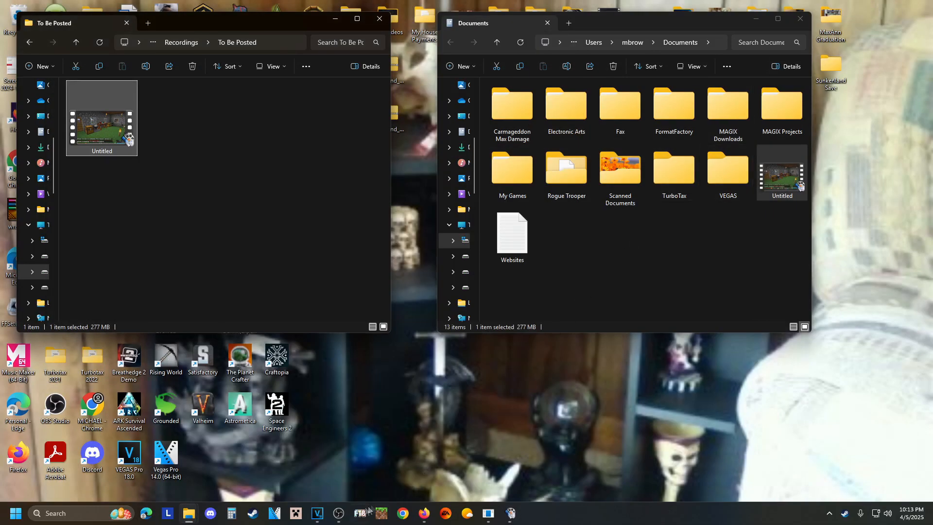
left_click(307, 462)
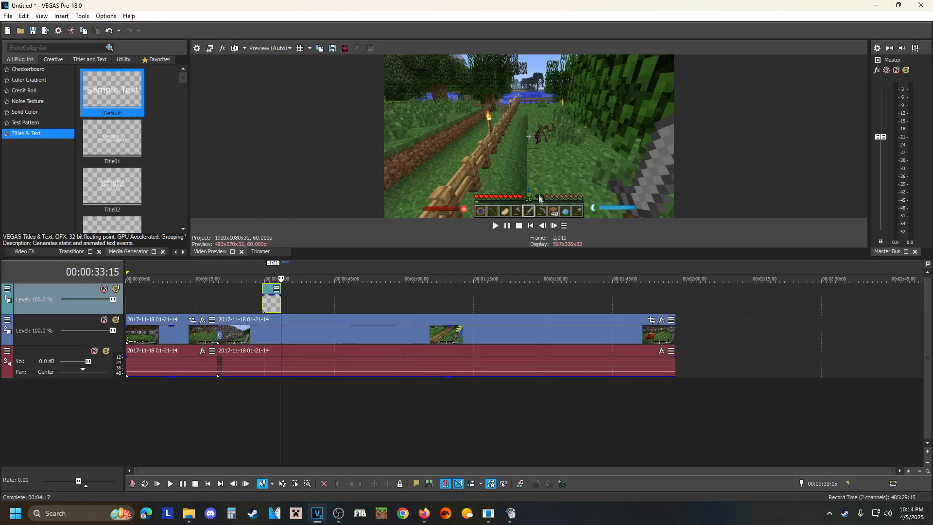
Switch to SMPlayer, start Untitled.mp4 from the beginning, pause it, and return to VEGAS Pro.
left_click(511, 517)
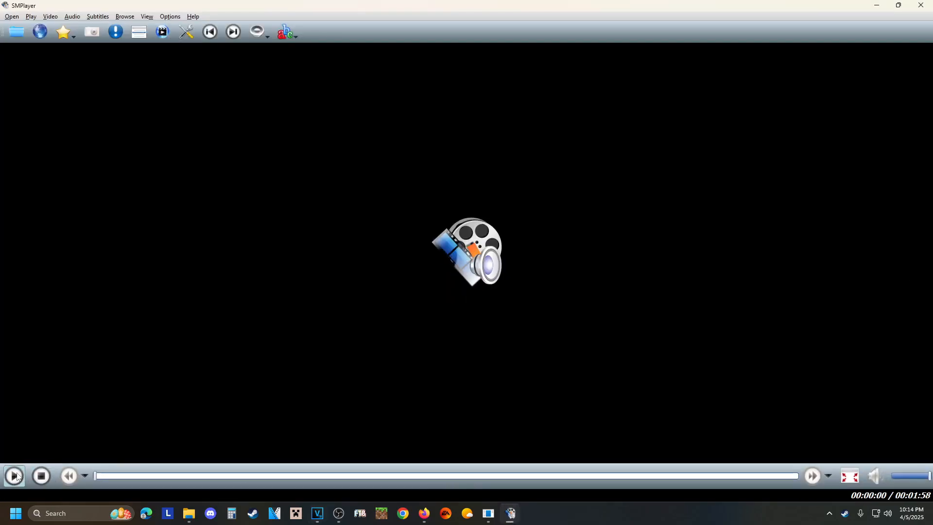
left_click(14, 475)
left_click(340, 331)
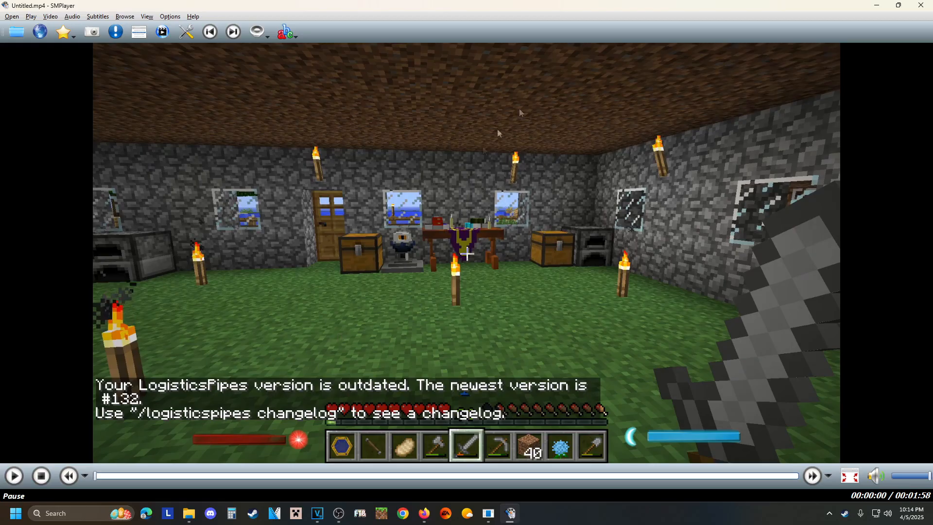
left_click(874, 6)
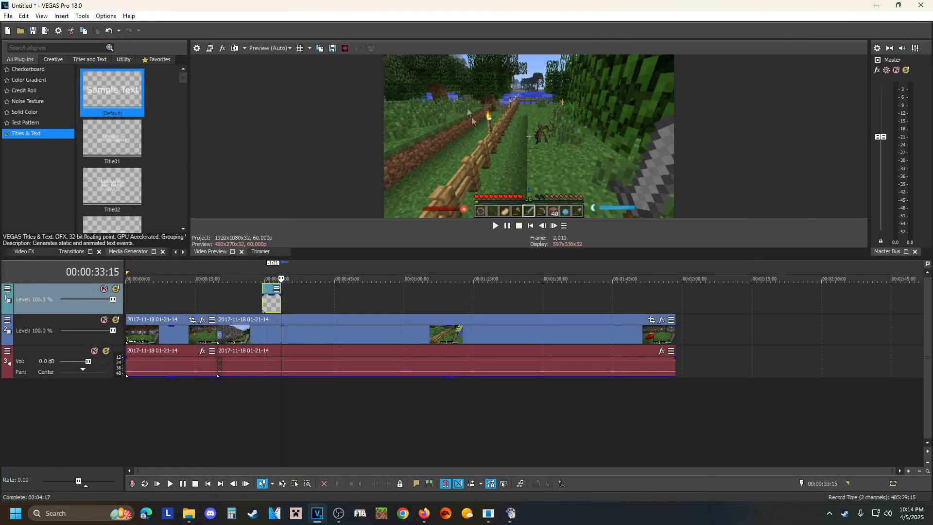